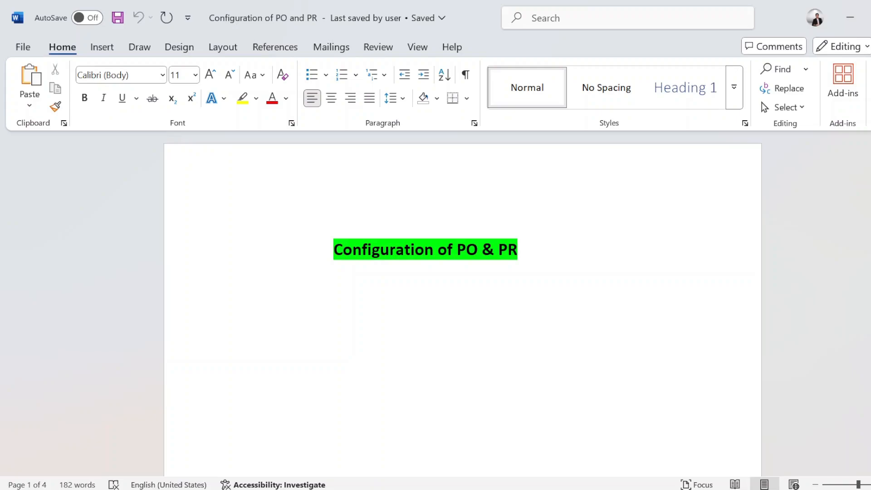
Examine the business requirement, the PO configuration note and the Step01 number range path in the Configuration of PO and PR document.
{"action": "scroll", "coordinate": [234, 188], "scroll_direction": "down", "scroll_amount": 5}
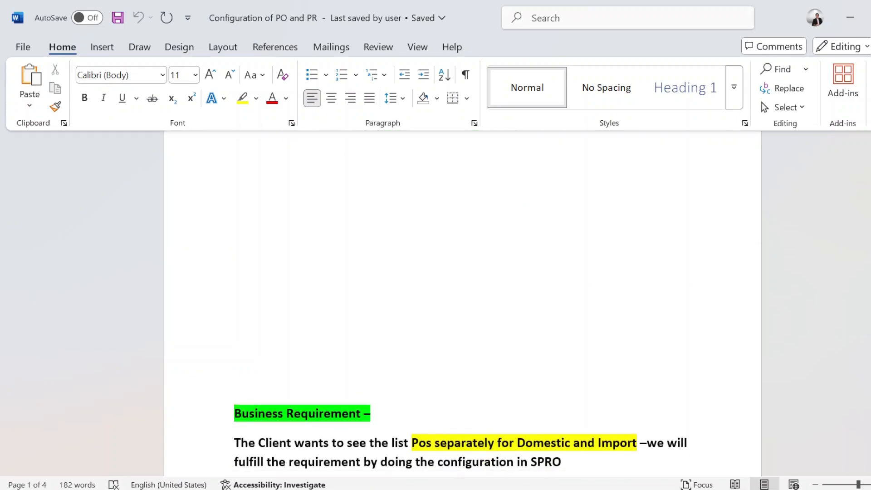
{"action": "scroll", "coordinate": [461, 304], "scroll_direction": "up", "scroll_amount": 1}
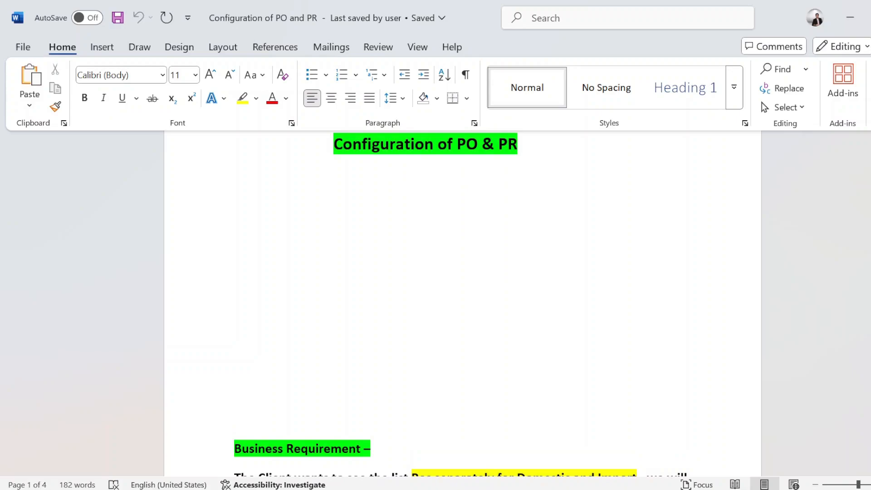
{"action": "scroll", "coordinate": [461, 304], "scroll_direction": "down", "scroll_amount": 2}
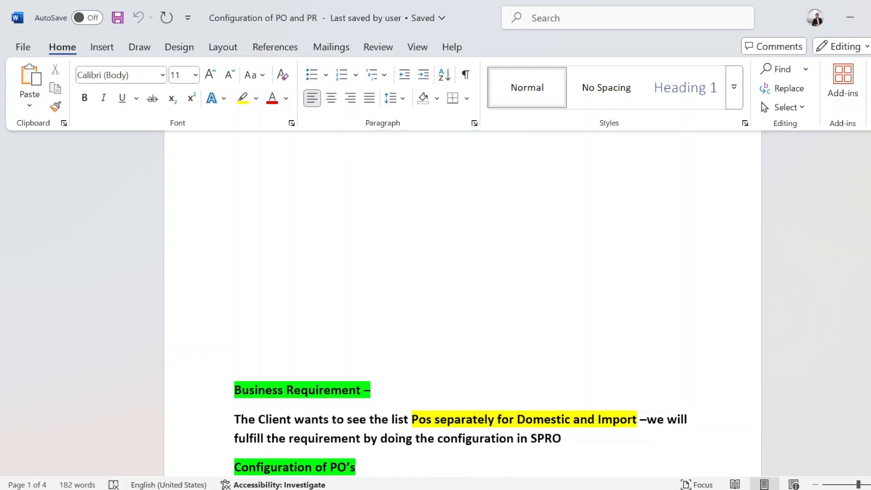
{"action": "scroll", "coordinate": [461, 304], "scroll_direction": "down", "scroll_amount": 2}
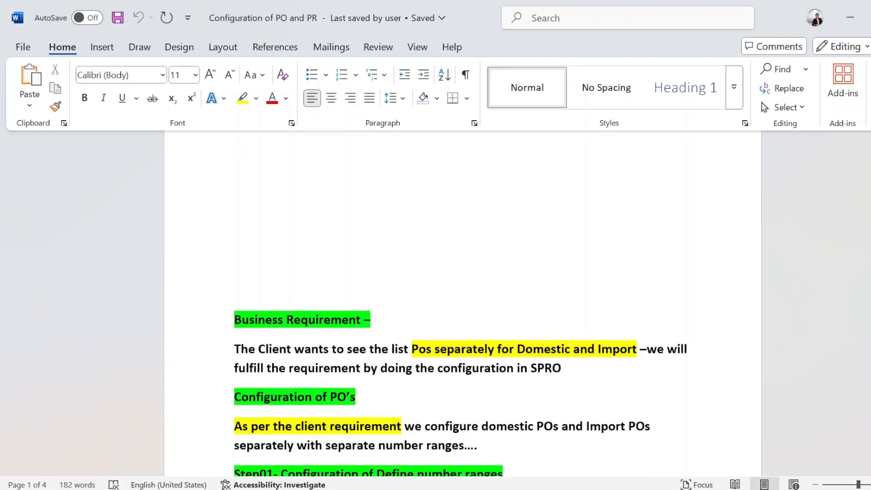
{"action": "left_click", "coordinate": [870, 485]}
{"action": "left_click", "coordinate": [870, 484]}
{"action": "scroll", "coordinate": [461, 303], "scroll_direction": "down", "scroll_amount": 2}
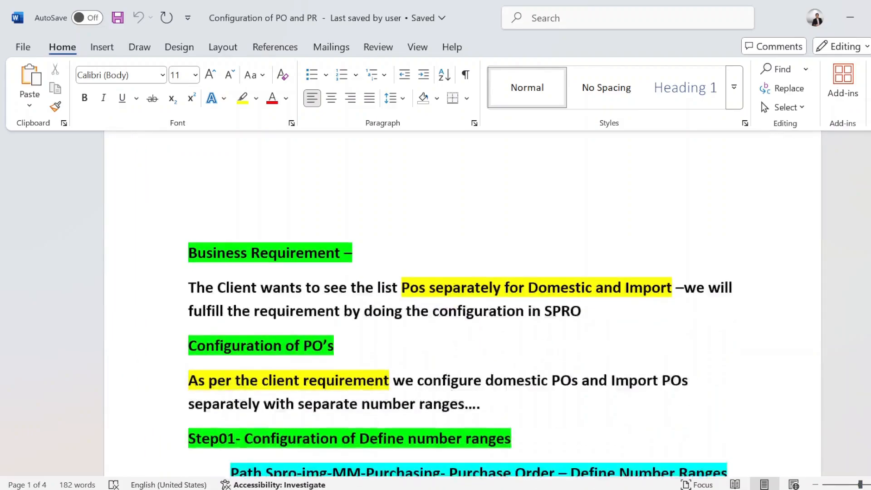
{"action": "scroll", "coordinate": [460, 304], "scroll_direction": "down", "scroll_amount": 2}
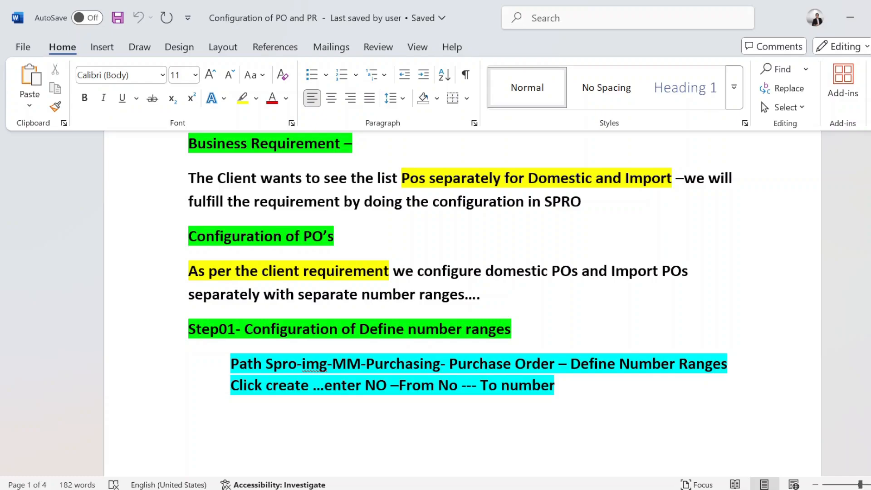
{"action": "left_click_drag", "start_coordinate": [188, 271], "coordinate": [487, 295]}
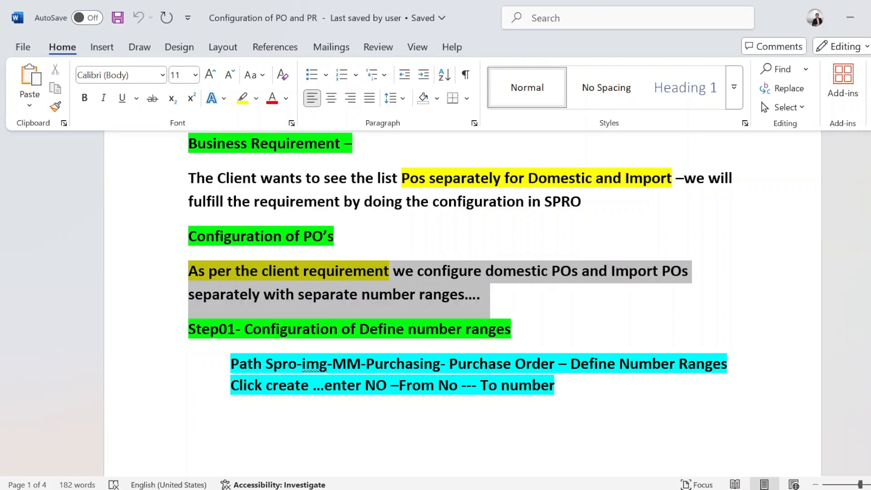
{"action": "left_click", "coordinate": [628, 311]}
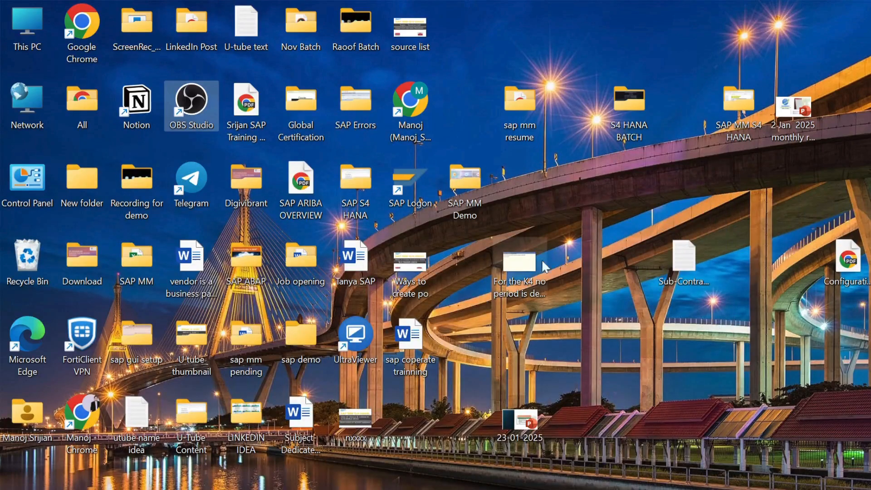
Switch to Notepad and open a new blank note in a maximized window.
{"action": "key", "text": "super"}
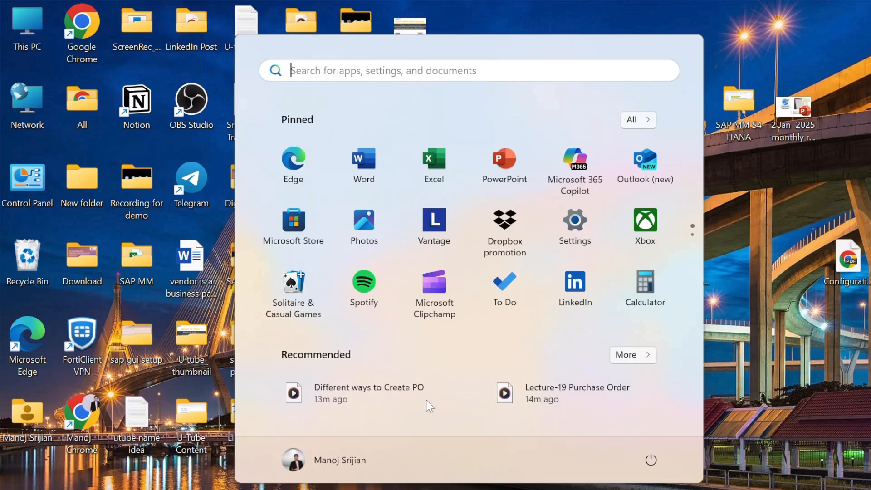
{"action": "type", "text": "ni"}
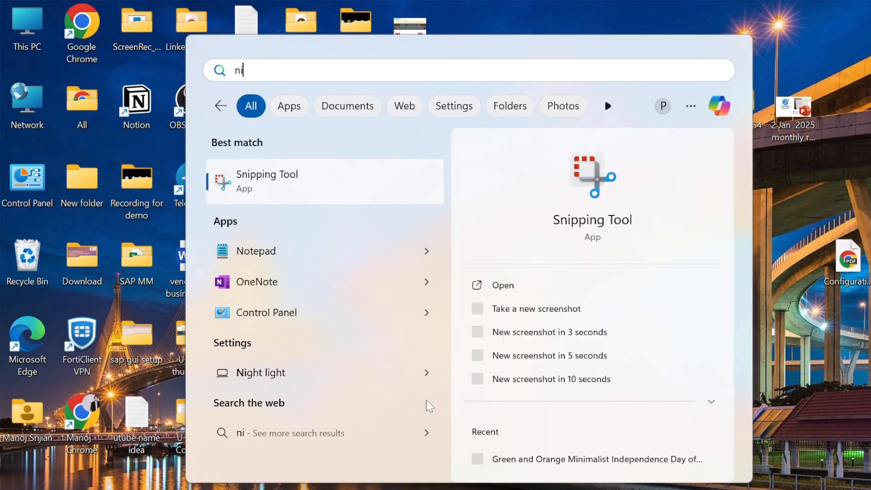
{"action": "key", "text": "BackSpace"}
{"action": "type", "text": "ote"}
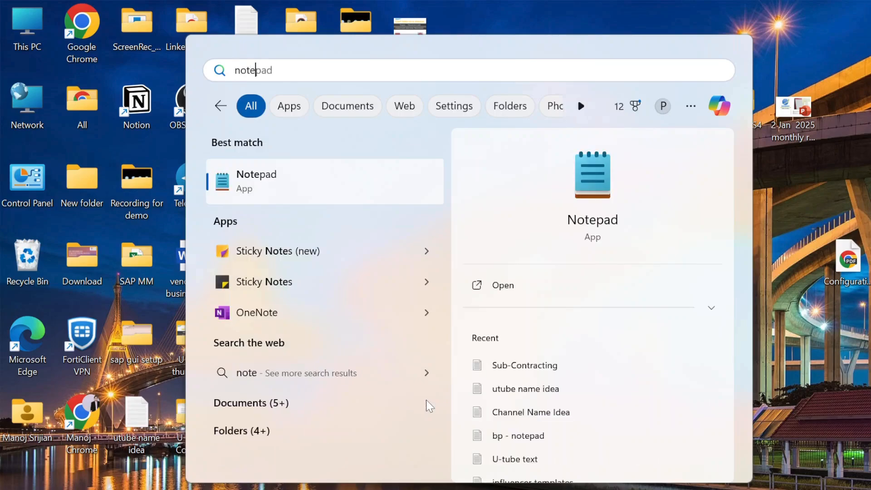
{"action": "left_click", "coordinate": [290, 183]}
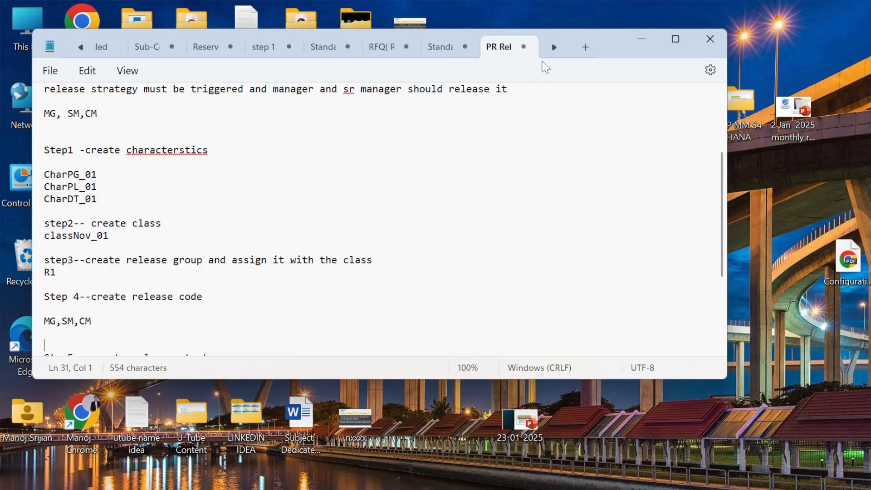
{"action": "left_click", "coordinate": [585, 47]}
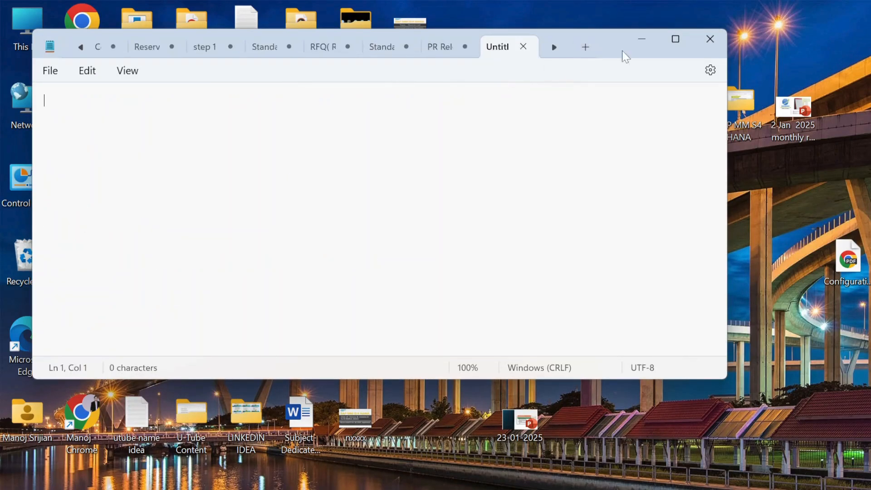
{"action": "left_click", "coordinate": [676, 39]}
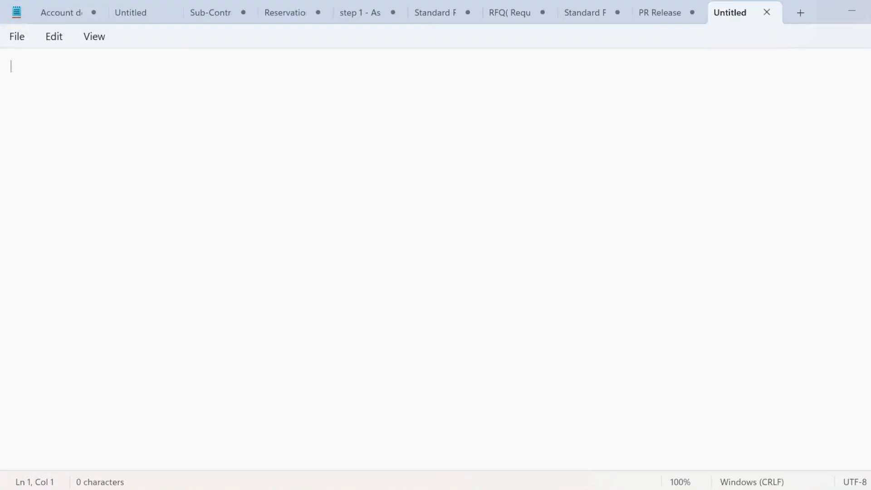
Write the heading "Configuration of PO & PR" in the blank note, followed by an empty line.
{"action": "key", "text": "Caps_Lock"}
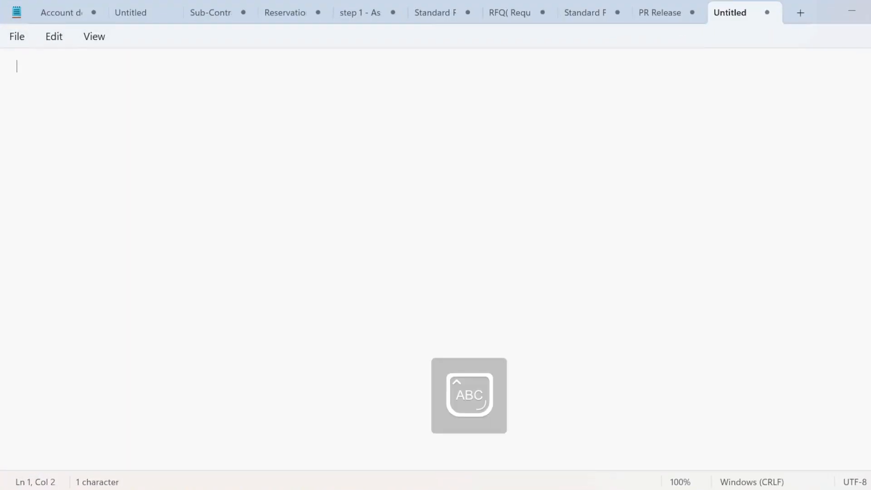
{"action": "type", "text": "C"}
{"action": "key", "text": "Caps_Lock"}
{"action": "type", "text": "onfi"}
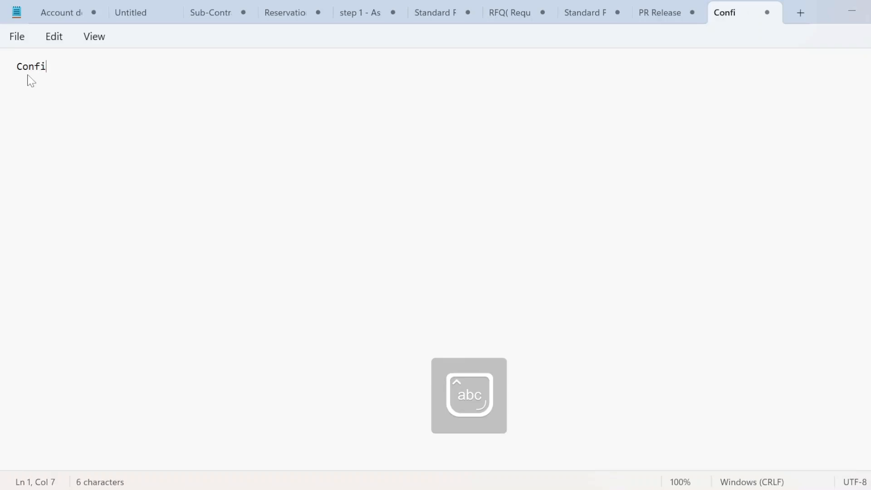
{"action": "type", "text": "guration "}
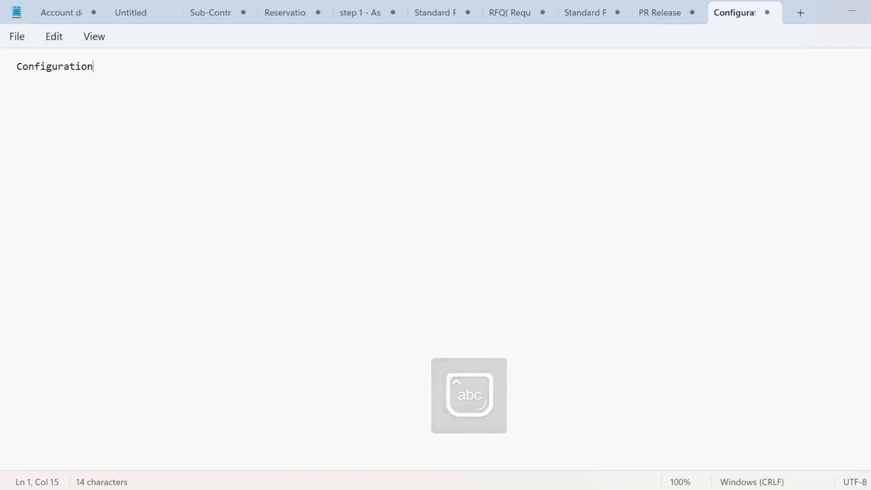
{"action": "type", "text": "of"}
{"action": "key", "text": "Caps_Lock"}
{"action": "type", "text": "PO "}
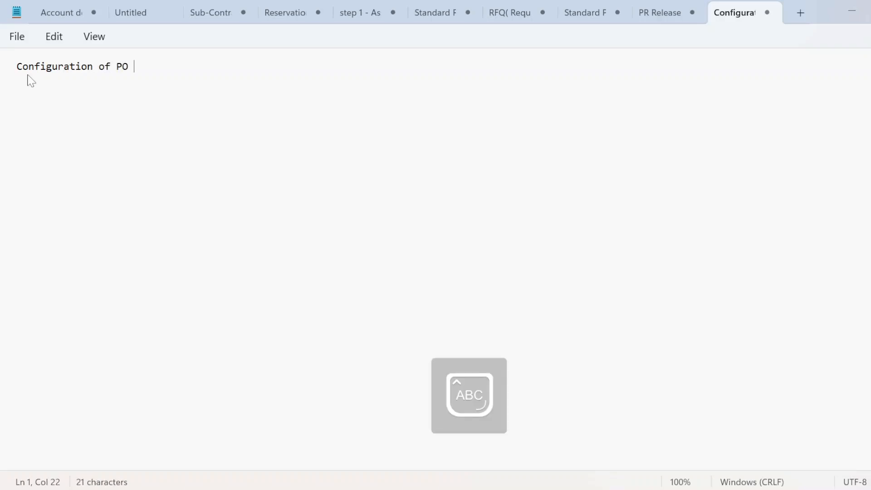
{"action": "type", "text": "& "}
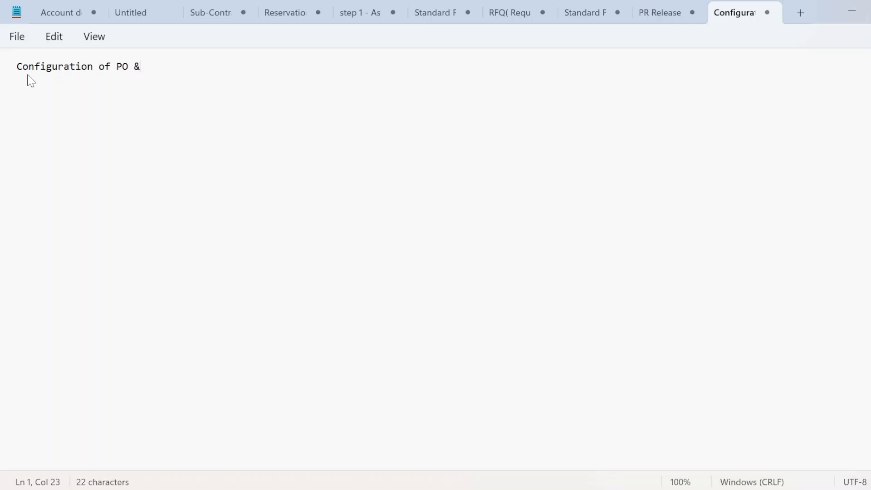
{"action": "type", "text": "PR"}
{"action": "key", "text": "Return"}
{"action": "key", "text": "Return"}
Add the line "Step 1- configuration of define number ranges" below the heading.
{"action": "type", "text": "S"}
{"action": "key", "text": "Caps_Lock"}
{"action": "type", "text": "t ep"}
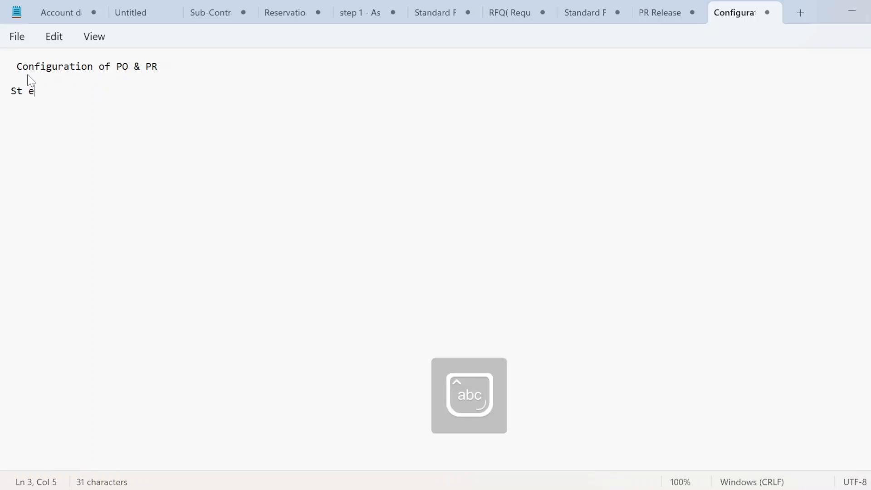
{"action": "key", "text": "BackSpace"}
{"action": "key", "text": "BackSpace"}
{"action": "key", "text": "BackSpace"}
{"action": "type", "text": "ep 1"}
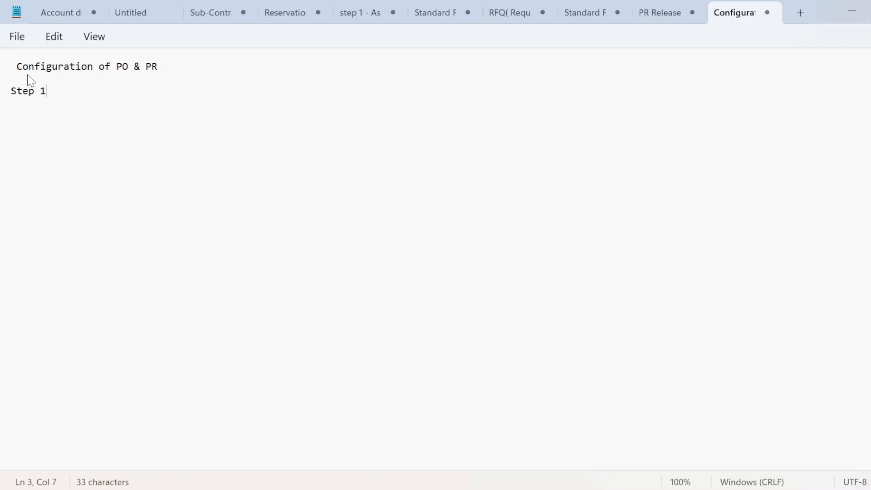
{"action": "type", "text": "-"}
{"action": "key", "text": "BackSpace"}
{"action": "type", "text": "-"}
{"action": "type", "text": "configuration"}
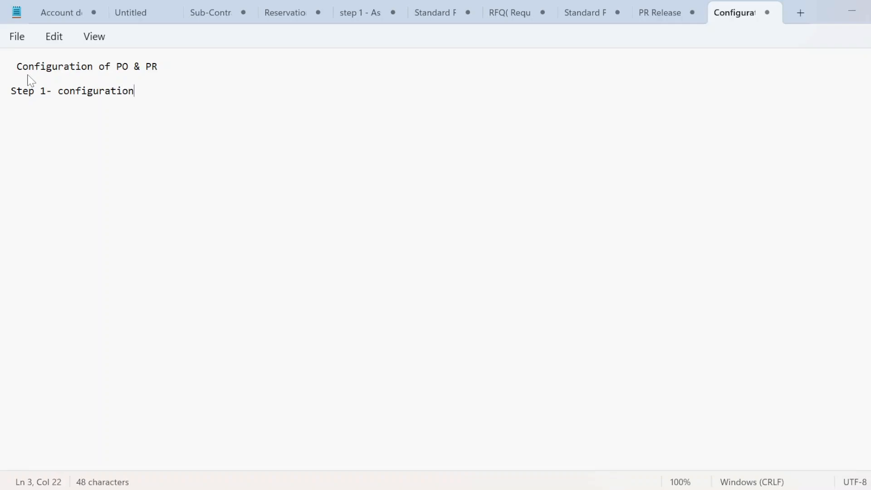
{"action": "type", "text": " of define num"}
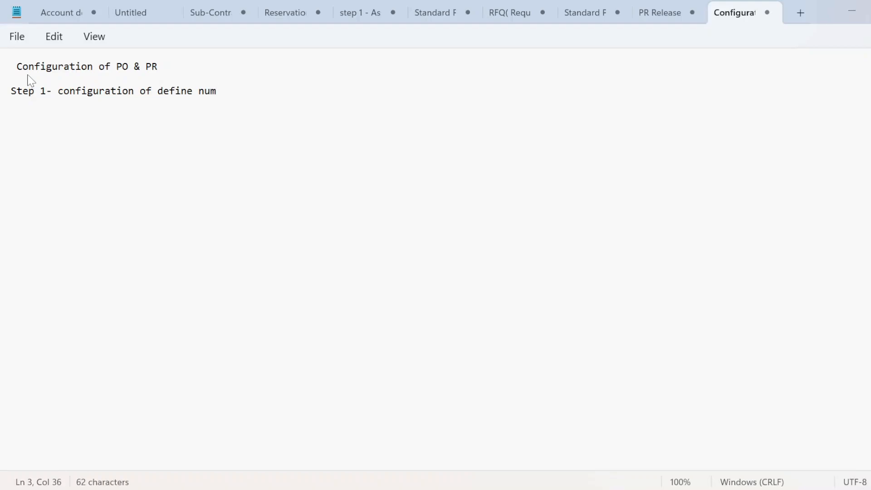
{"action": "type", "text": "ber d"}
{"action": "key", "text": "BackSpace"}
{"action": "type", "text": "range"}
{"action": "key", "text": "BackSpace"}
{"action": "type", "text": "s"}
{"action": "key", "text": "Return"}
Switch to SAP Logon and open the connection S/4 HANA 2023 - INSTANCE-26.
{"action": "key", "text": "super+d"}
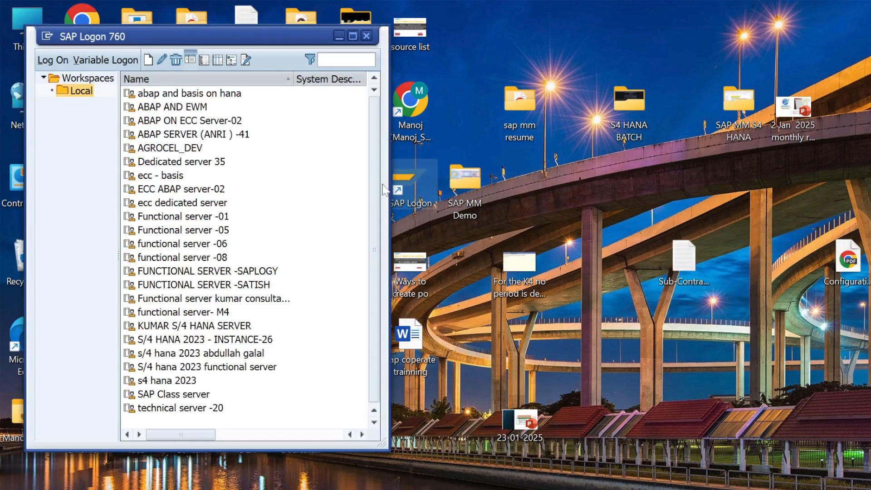
{"action": "left_click", "coordinate": [366, 35]}
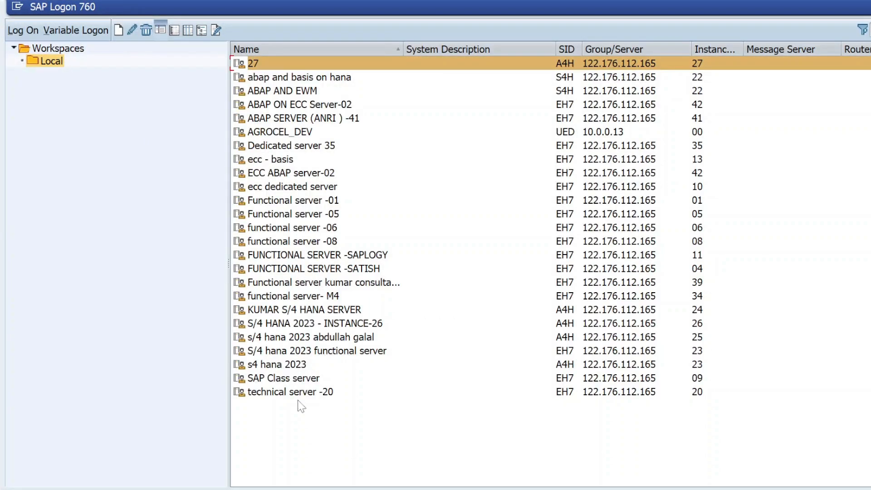
{"action": "double_click", "coordinate": [335, 325]}
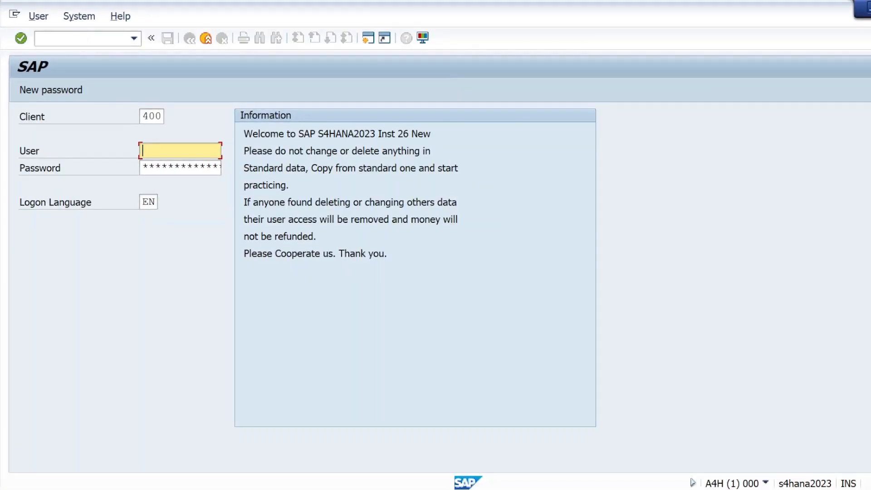
Log on to client 400 as user admin with the account password.
{"action": "left_click", "coordinate": [180, 150]}
{"action": "left_click", "coordinate": [170, 193]}
{"action": "left_click", "coordinate": [146, 167]}
{"action": "type", "text": "**"}
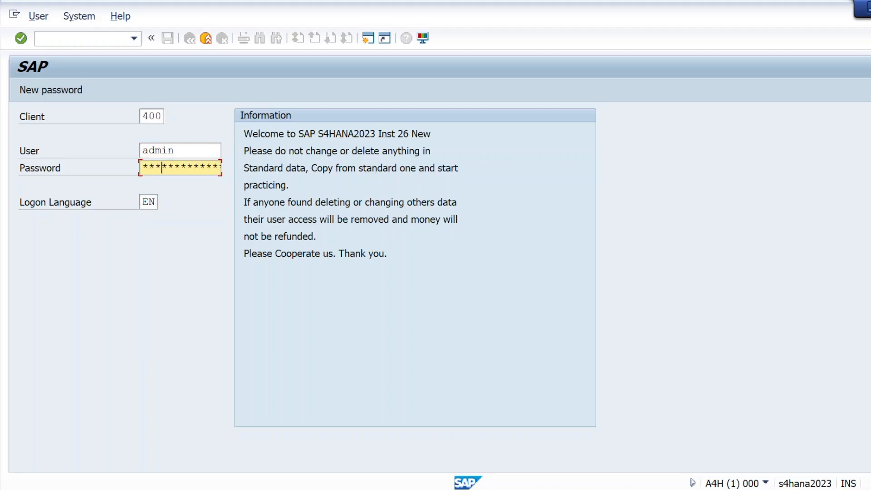
{"action": "key", "text": "Return"}
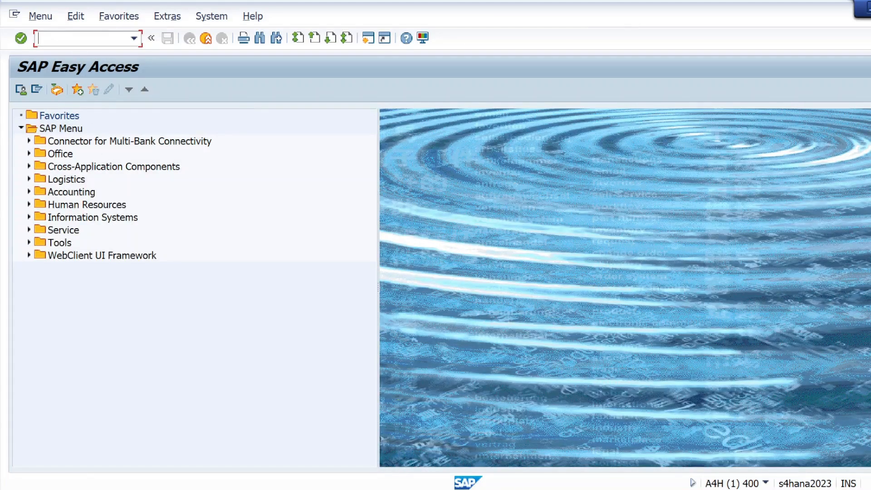
Start transaction spro and display the SAP Reference IMG.
{"action": "type", "text": "spro"}
{"action": "key", "text": "Return"}
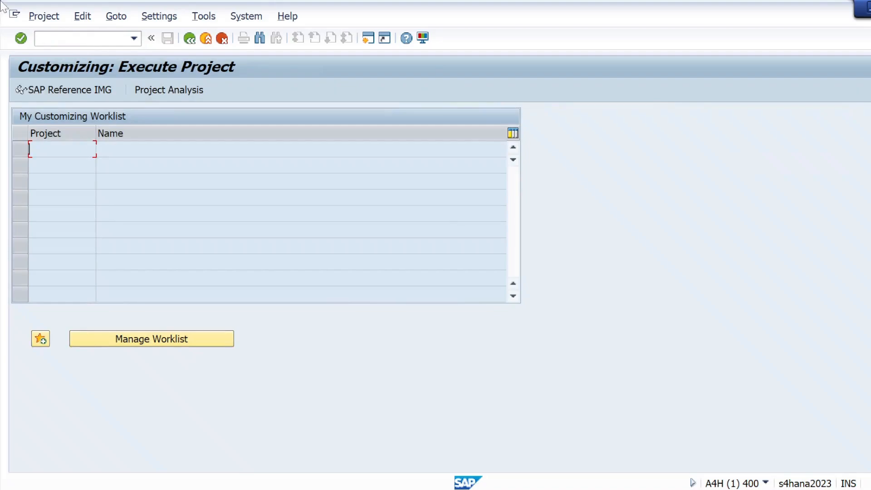
{"action": "left_click", "coordinate": [84, 93]}
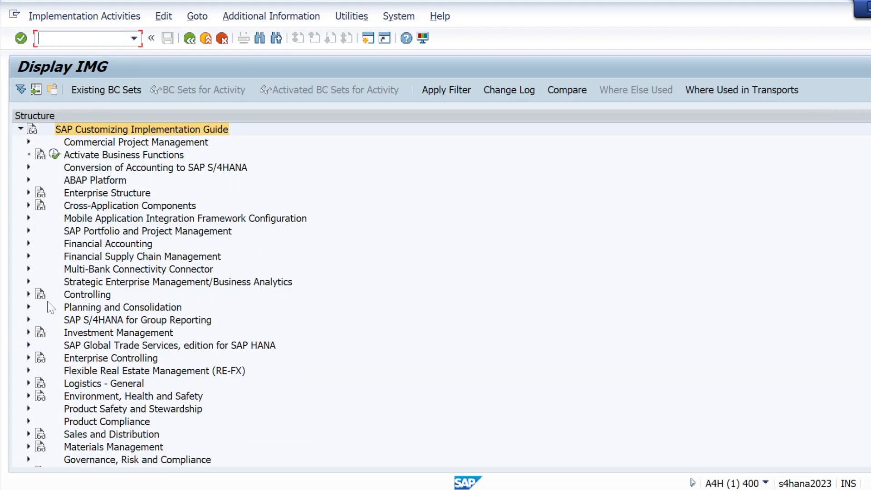
Expand Materials Management, Purchasing and Purchase Order in the IMG structure to reach the purchase order customizing activities.
{"action": "scroll", "coordinate": [93, 399], "scroll_direction": "down", "scroll_amount": 1}
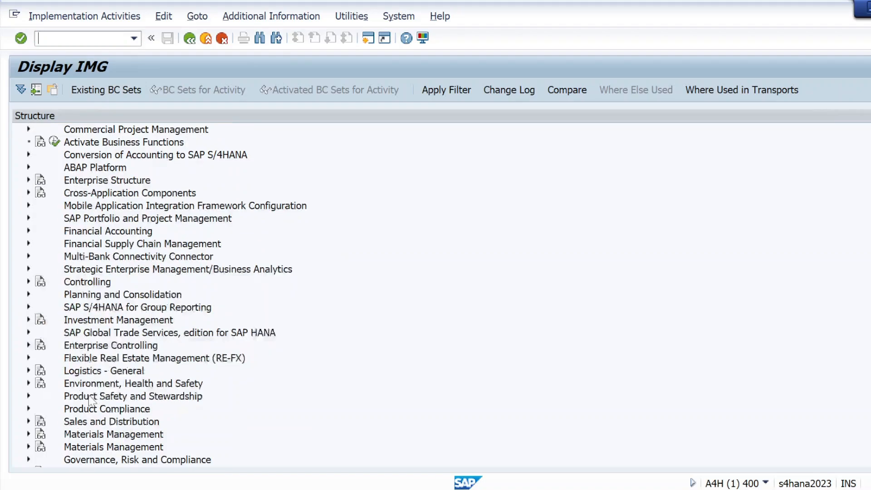
{"action": "left_click", "coordinate": [29, 434]}
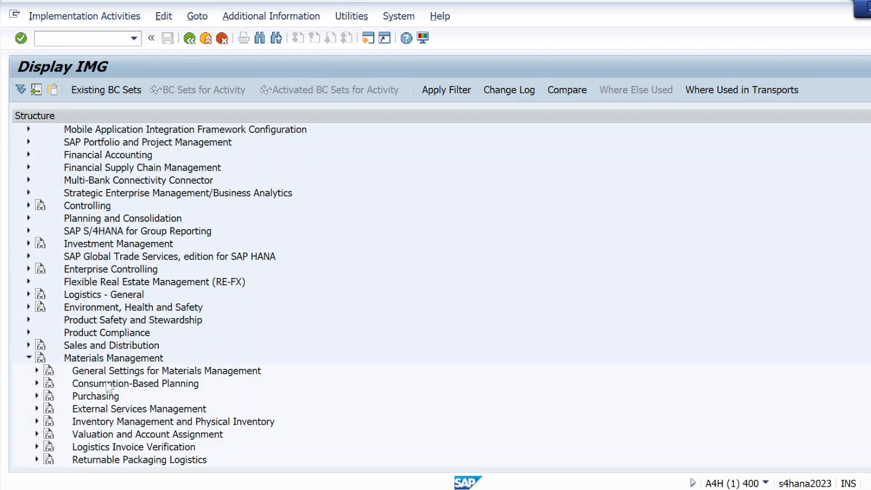
{"action": "scroll", "coordinate": [109, 385], "scroll_direction": "up", "scroll_amount": 1}
{"action": "scroll", "coordinate": [109, 385], "scroll_direction": "down", "scroll_amount": 1}
{"action": "left_click", "coordinate": [37, 396]}
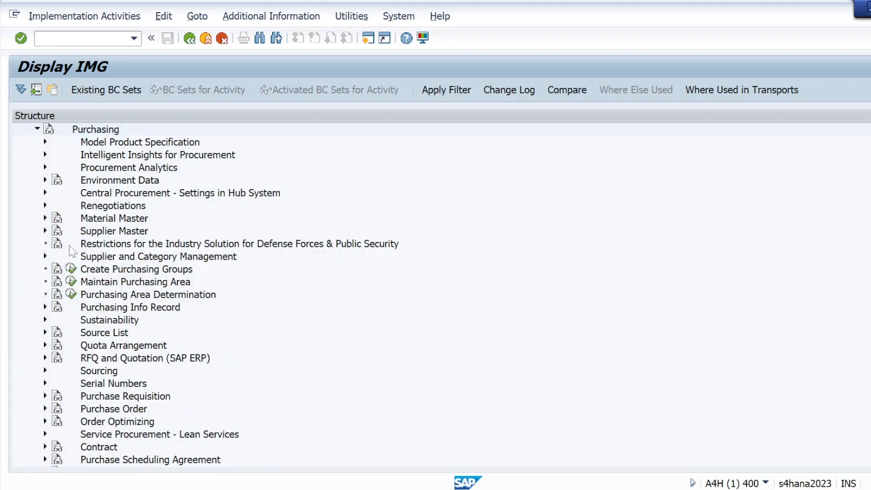
{"action": "scroll", "coordinate": [102, 247], "scroll_direction": "up", "scroll_amount": 2}
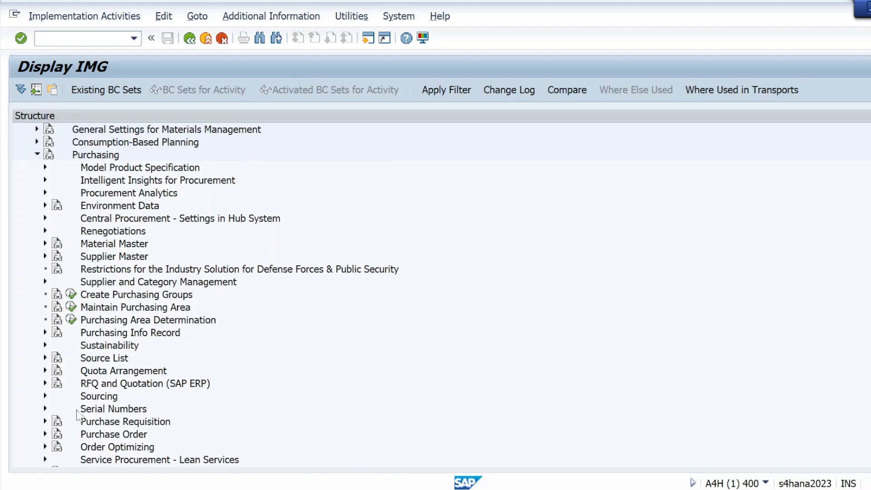
{"action": "left_click", "coordinate": [45, 435]}
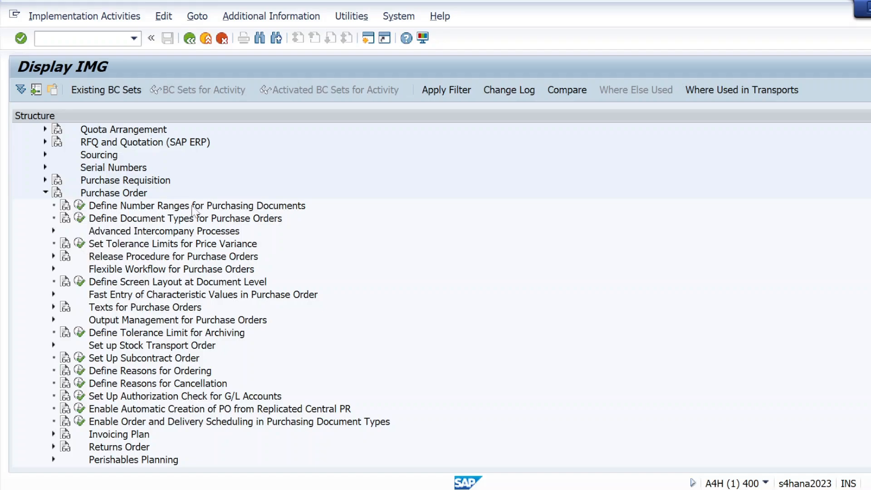
Try to open the activity Define Number Ranges for Purchasing Documents and check the computer's network connection.
{"action": "left_click", "coordinate": [80, 206]}
{"action": "left_click", "coordinate": [817, 489]}
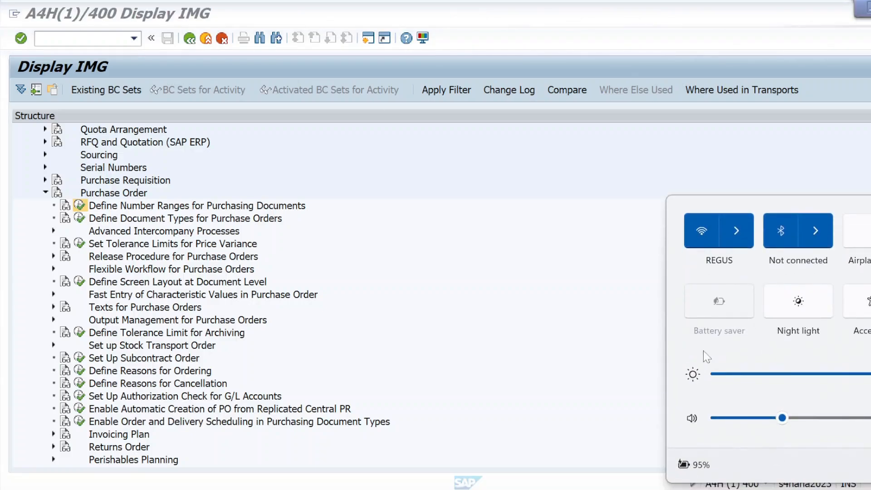
{"action": "left_click", "coordinate": [631, 266]}
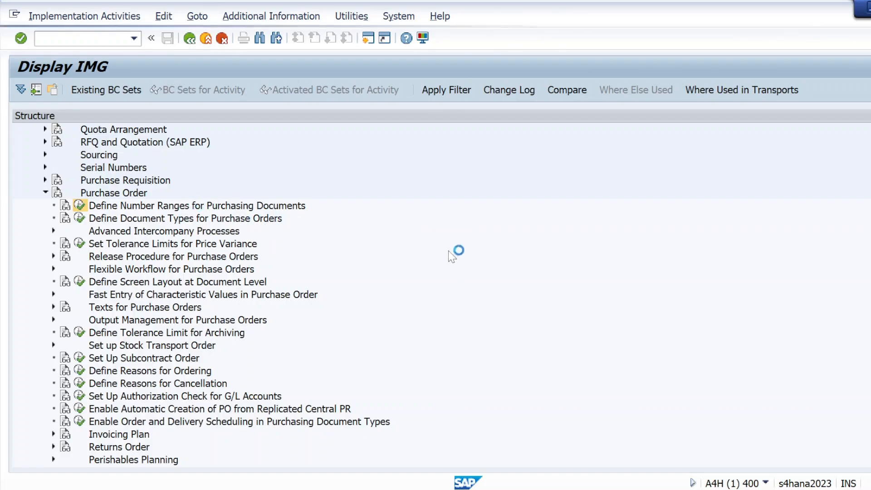
Switch to SAP Logon and reopen the connection to the S/4HANA 2023 instance 26 system.
{"action": "mouse_move", "coordinate": [589, 476]}
{"action": "left_click", "coordinate": [554, 445]}
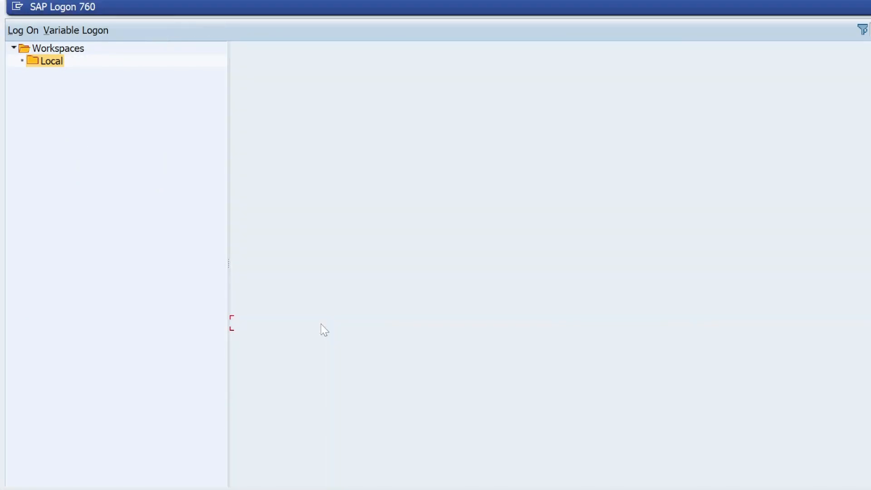
{"action": "double_click", "coordinate": [321, 324]}
Log on to client 400 as user admin with the account password, continuing this logon and ending any other logons.
{"action": "left_click", "coordinate": [168, 151]}
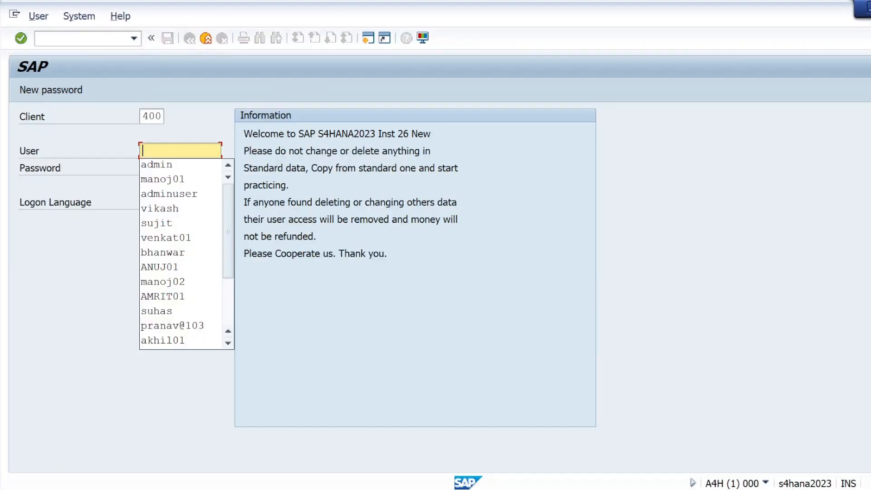
{"action": "left_click", "coordinate": [169, 165]}
{"action": "left_click", "coordinate": [169, 168]}
{"action": "type", "text": "*"}
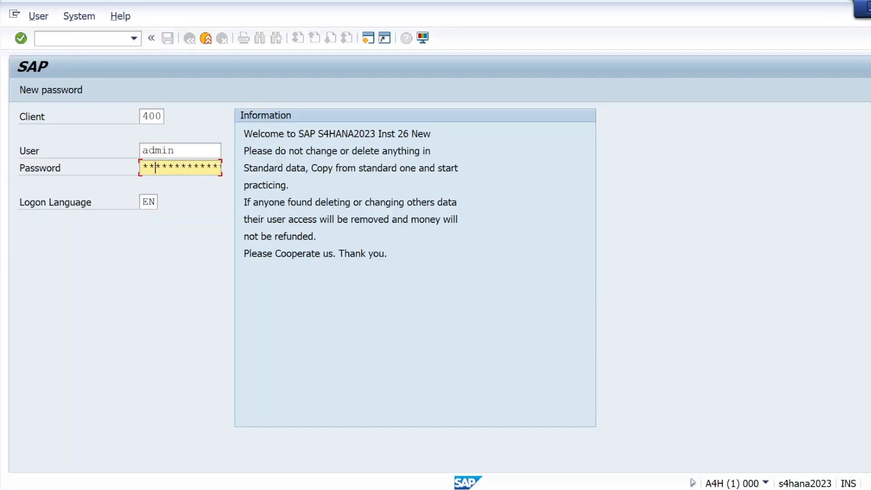
{"action": "key", "text": "Return"}
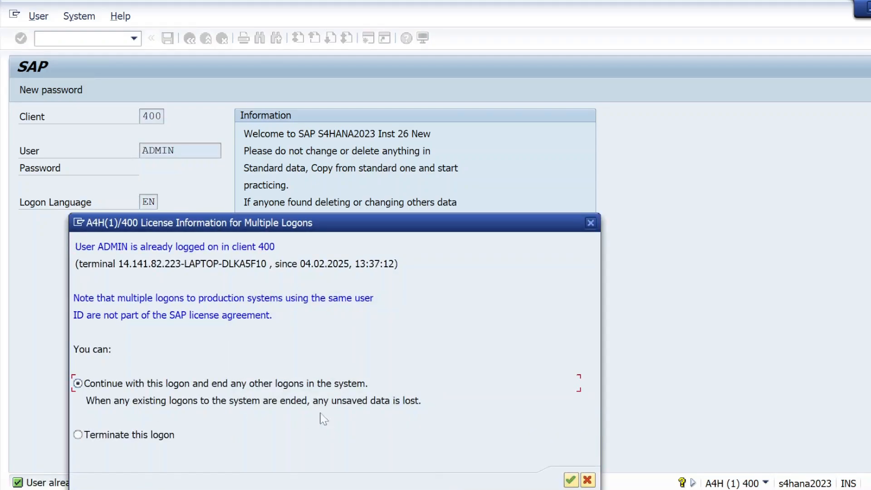
{"action": "left_click", "coordinate": [572, 477]}
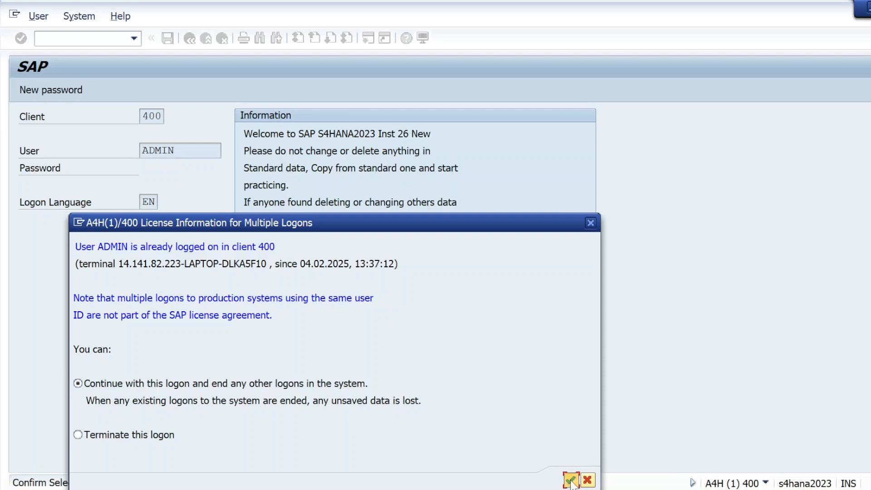
{"action": "left_click", "coordinate": [545, 312]}
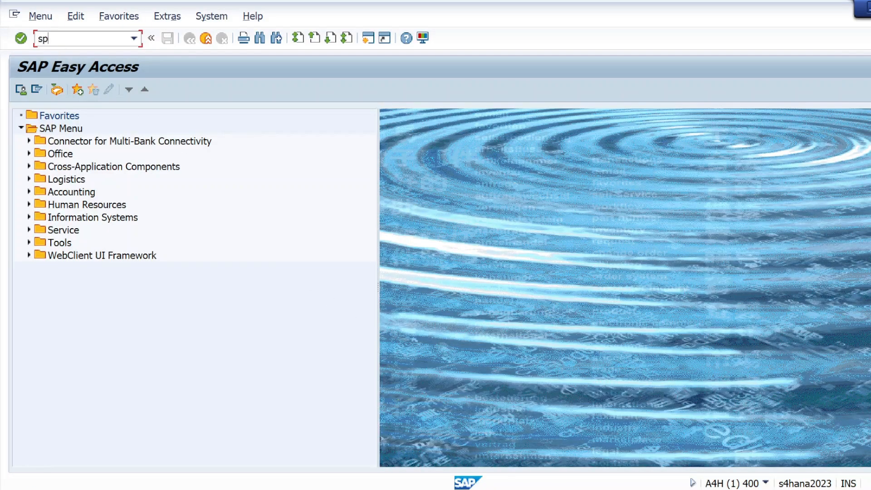
Display the SAP Reference IMG through transaction spro and expand Materials Management, Purchasing and Purchase Order.
{"action": "key", "text": "Return"}
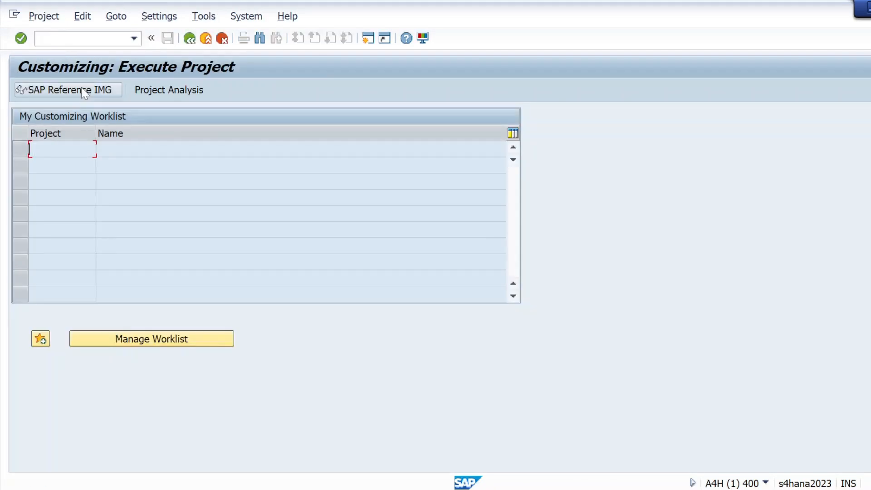
{"action": "left_click", "coordinate": [95, 89]}
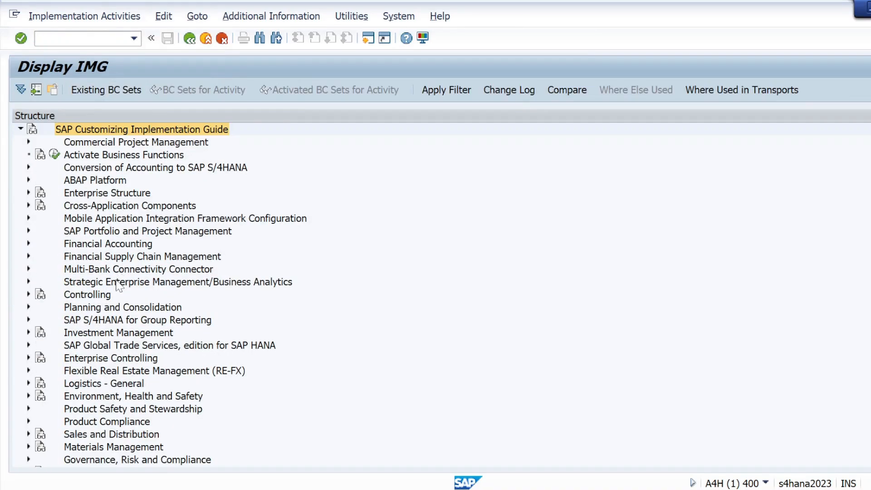
{"action": "scroll", "coordinate": [118, 285], "scroll_direction": "down", "scroll_amount": 1}
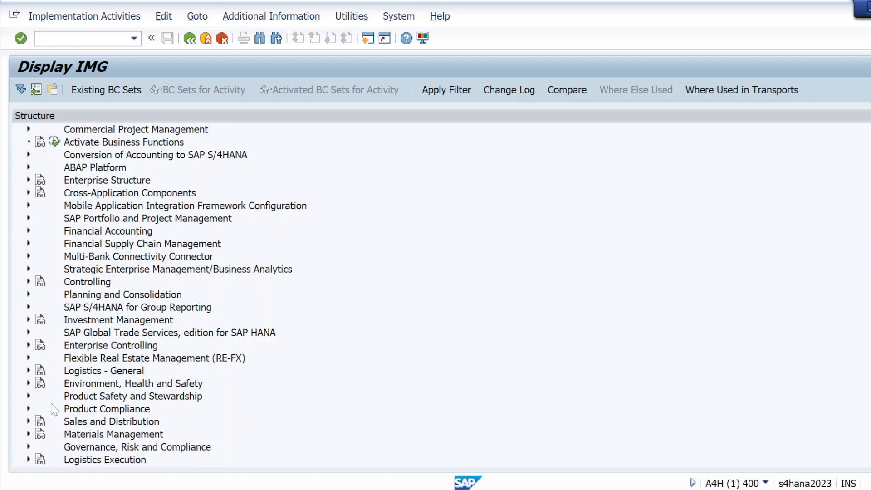
{"action": "left_click", "coordinate": [28, 435]}
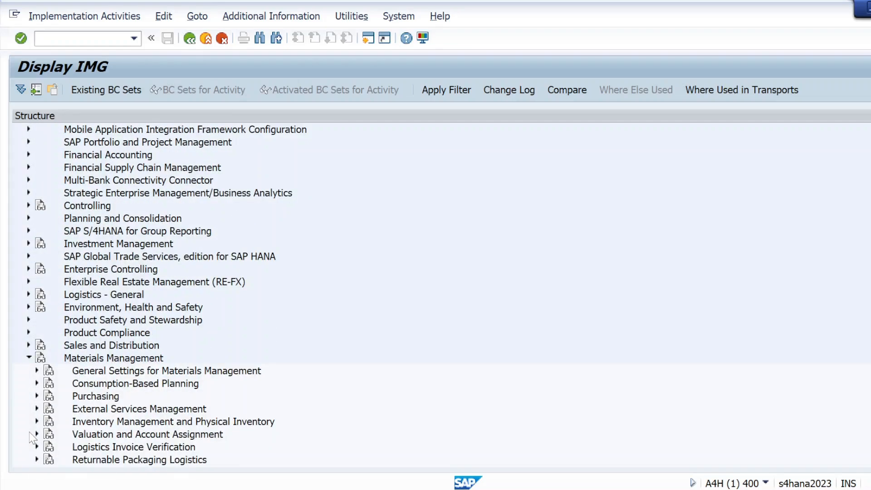
{"action": "left_click", "coordinate": [38, 399]}
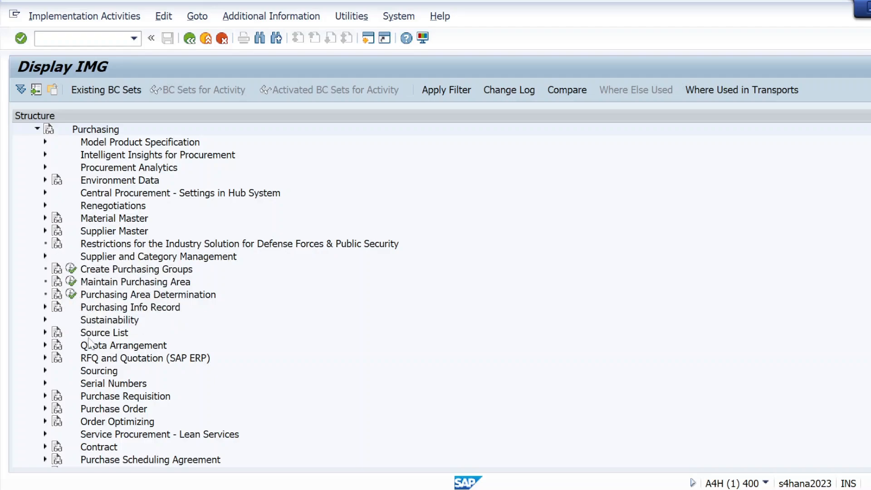
{"action": "left_click", "coordinate": [45, 409]}
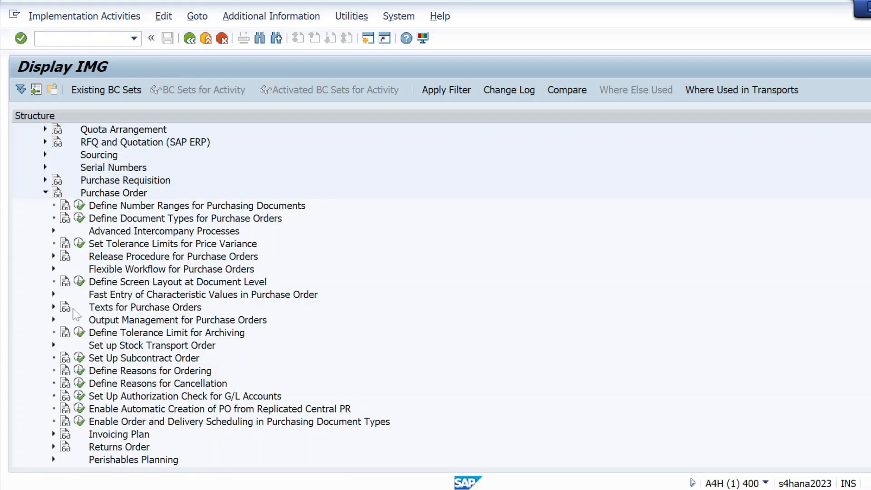
Open the intervals under Define Number Ranges for Purchasing Documents for editing and look through the existing number ranges.
{"action": "left_click", "coordinate": [82, 207]}
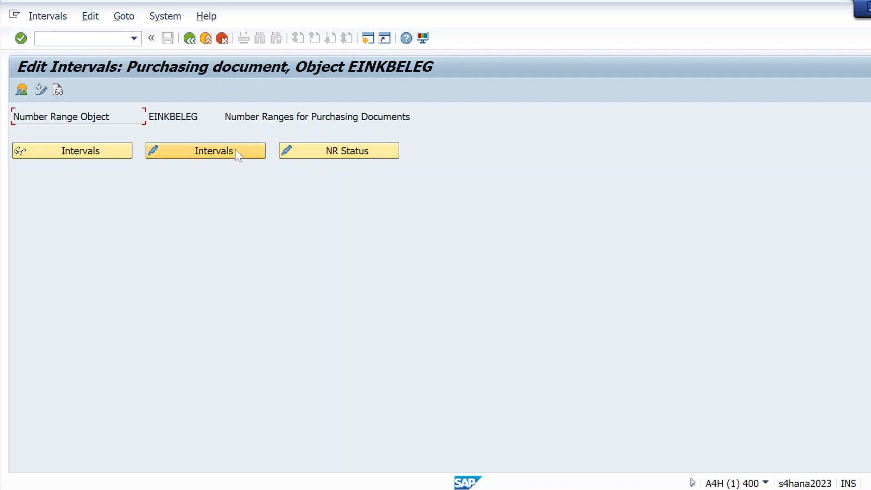
{"action": "left_click", "coordinate": [223, 154]}
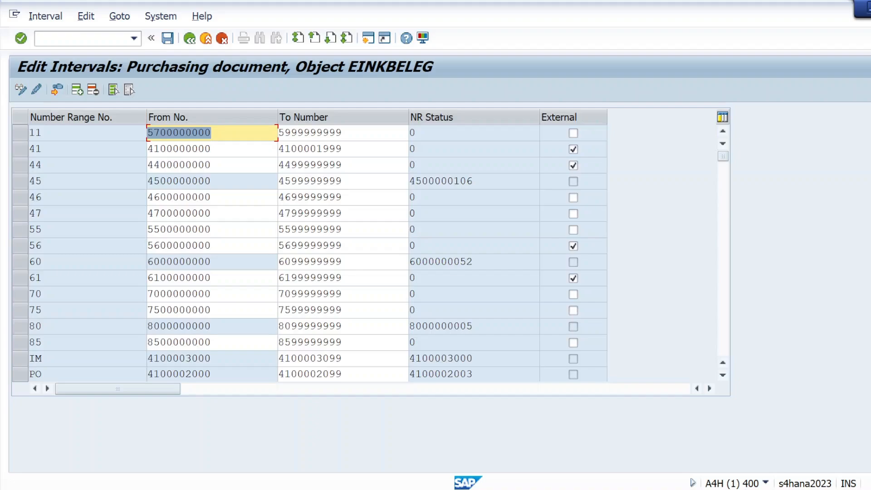
{"action": "scroll", "coordinate": [120, 213], "scroll_direction": "down", "scroll_amount": 3}
{"action": "scroll", "coordinate": [120, 214], "scroll_direction": "up", "scroll_amount": 1}
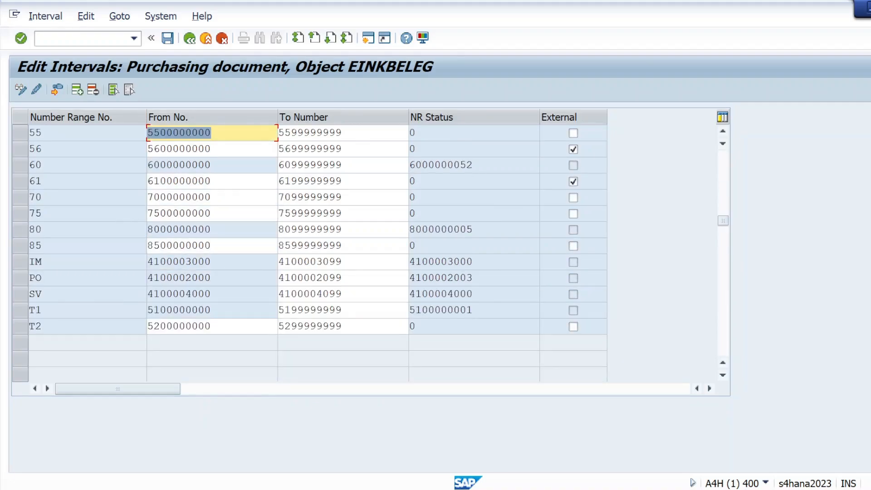
{"action": "scroll", "coordinate": [151, 281], "scroll_direction": "up", "scroll_amount": 2}
{"action": "scroll", "coordinate": [151, 281], "scroll_direction": "down", "scroll_amount": 1}
{"action": "scroll", "coordinate": [151, 282], "scroll_direction": "up", "scroll_amount": 1}
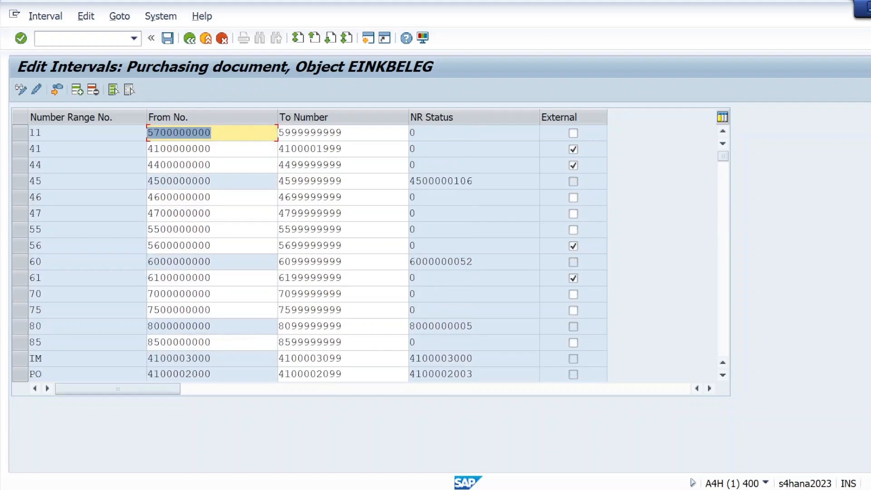
{"action": "scroll", "coordinate": [151, 281], "scroll_direction": "down", "scroll_amount": 1}
{"action": "scroll", "coordinate": [103, 222], "scroll_direction": "down", "scroll_amount": 1}
{"action": "scroll", "coordinate": [102, 221], "scroll_direction": "up", "scroll_amount": 1}
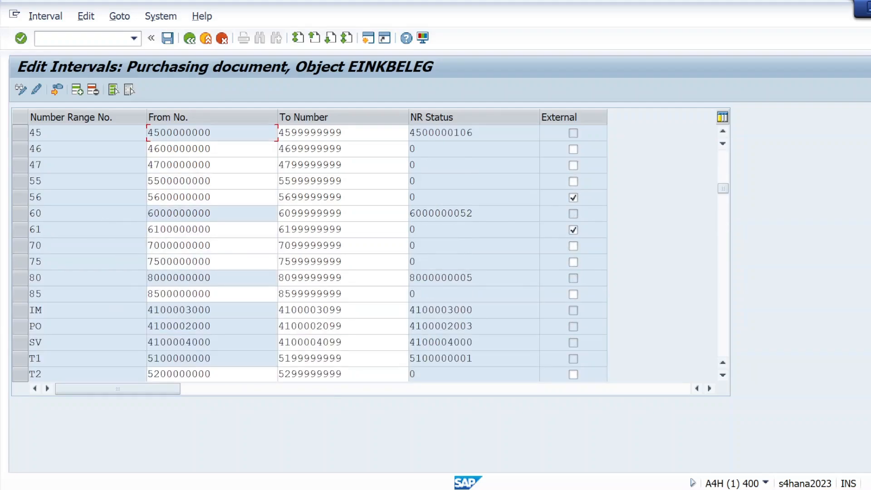
{"action": "scroll", "coordinate": [107, 224], "scroll_direction": "down", "scroll_amount": 2}
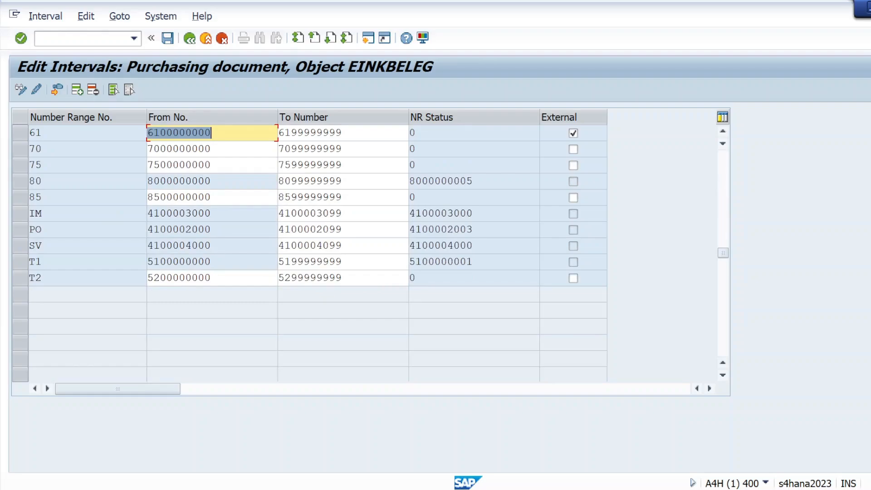
{"action": "scroll", "coordinate": [185, 284], "scroll_direction": "up", "scroll_amount": 1}
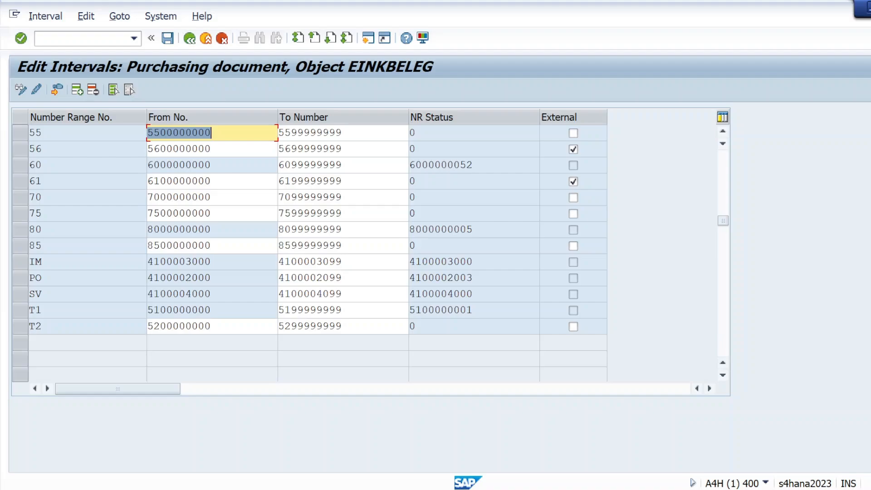
{"action": "left_click", "coordinate": [345, 326]}
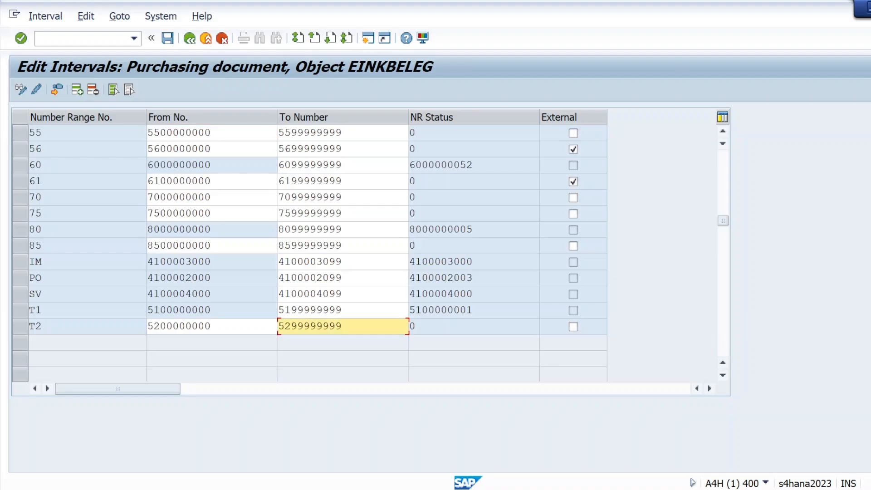
{"action": "key", "text": "BackSpace"}
{"action": "key", "text": "BackSpace"}
{"action": "key", "text": "BackSpace"}
{"action": "key", "text": "BackSpace"}
{"action": "key", "text": "BackSpace"}
{"action": "key", "text": "BackSpace"}
{"action": "key", "text": "BackSpace"}
{"action": "key", "text": "BackSpace"}
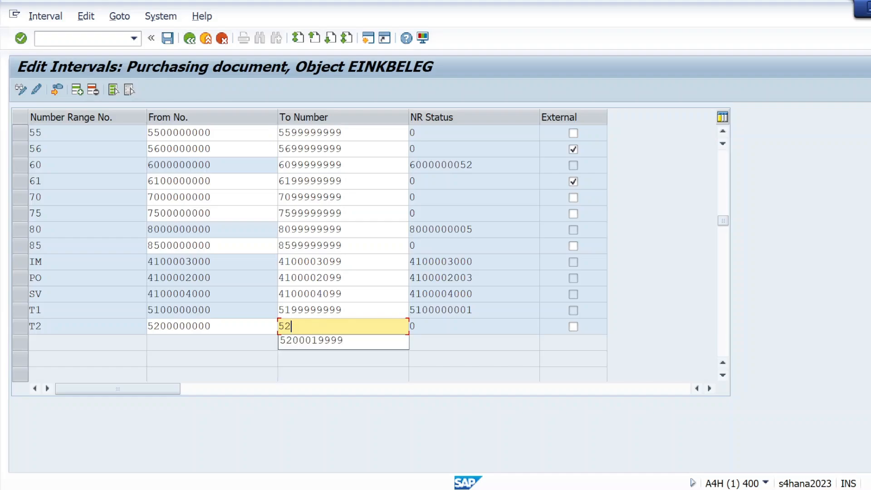
{"action": "left_click", "coordinate": [310, 345]}
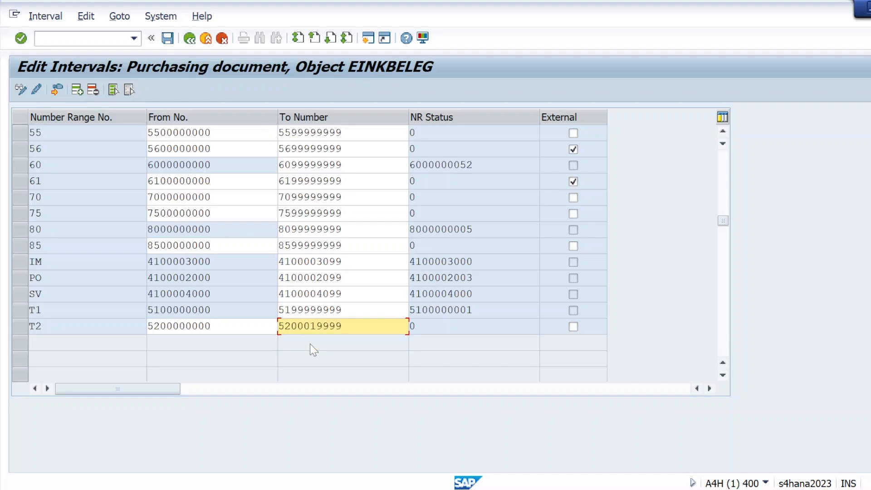
{"action": "left_click", "coordinate": [21, 39]}
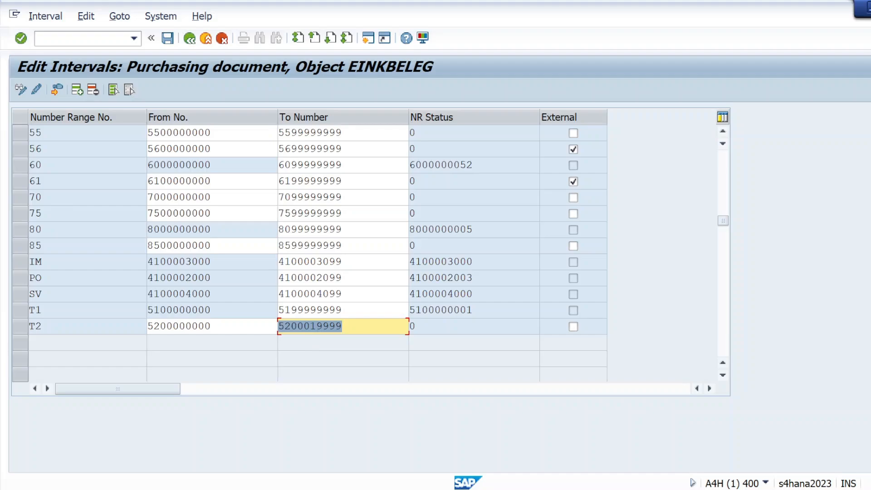
{"action": "key", "text": "BackSpace"}
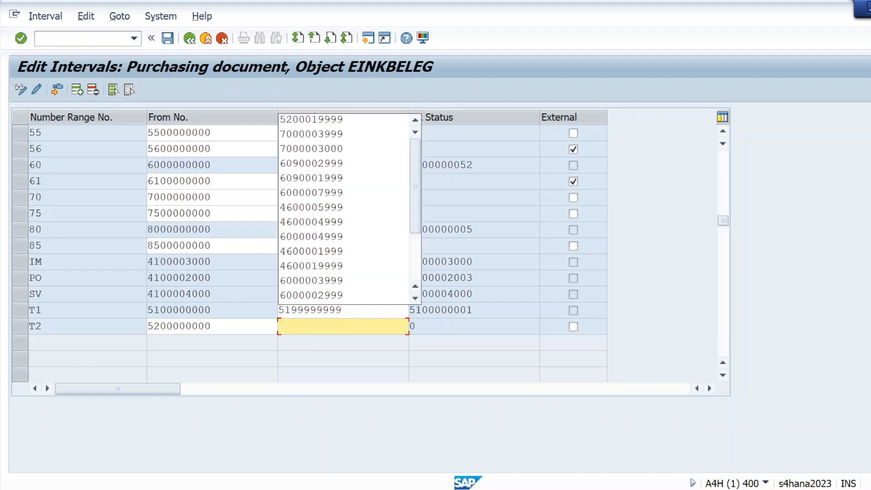
{"action": "left_click", "coordinate": [344, 121]}
{"action": "key", "text": "BackSpace"}
{"action": "key", "text": "BackSpace"}
{"action": "key", "text": "BackSpace"}
{"action": "key", "text": "BackSpace"}
{"action": "key", "text": "BackSpace"}
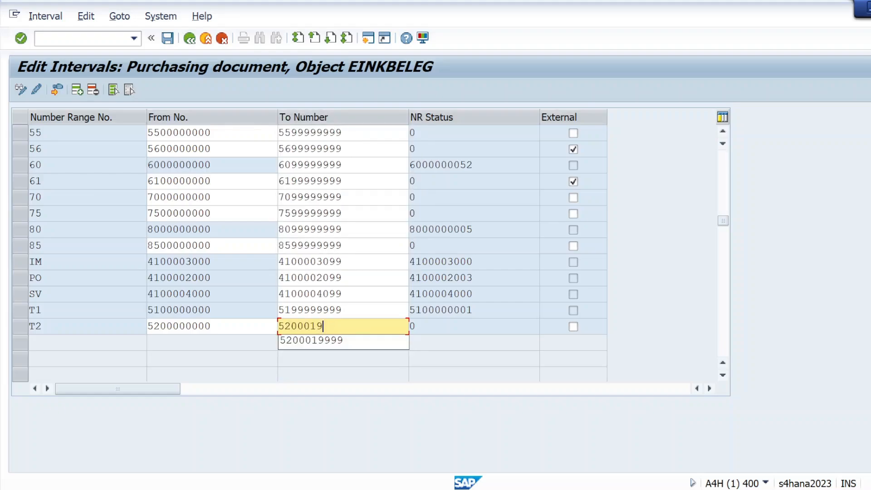
{"action": "type", "text": "0"}
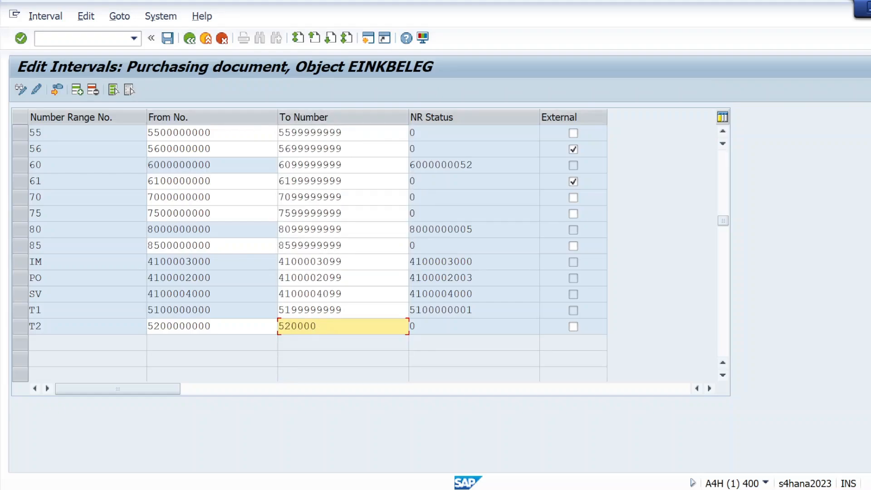
{"action": "type", "text": "0199"}
{"action": "key", "text": "Return"}
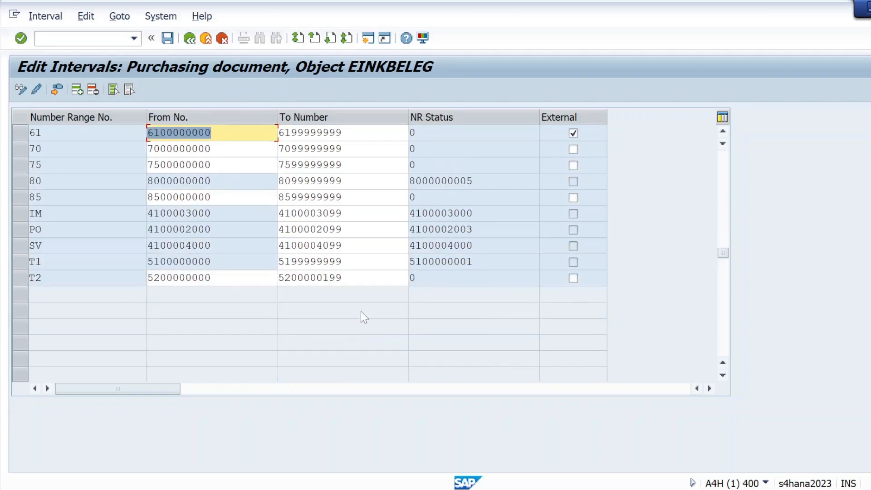
{"action": "left_click", "coordinate": [343, 278]}
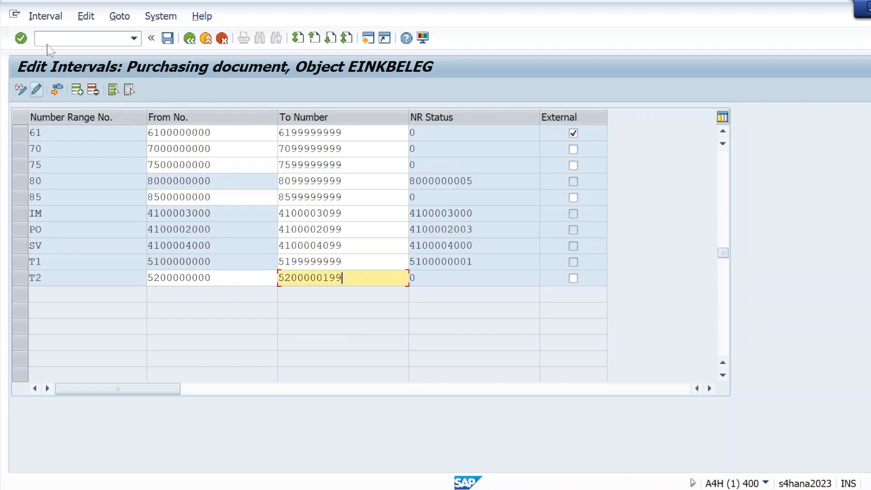
{"action": "left_click", "coordinate": [20, 39]}
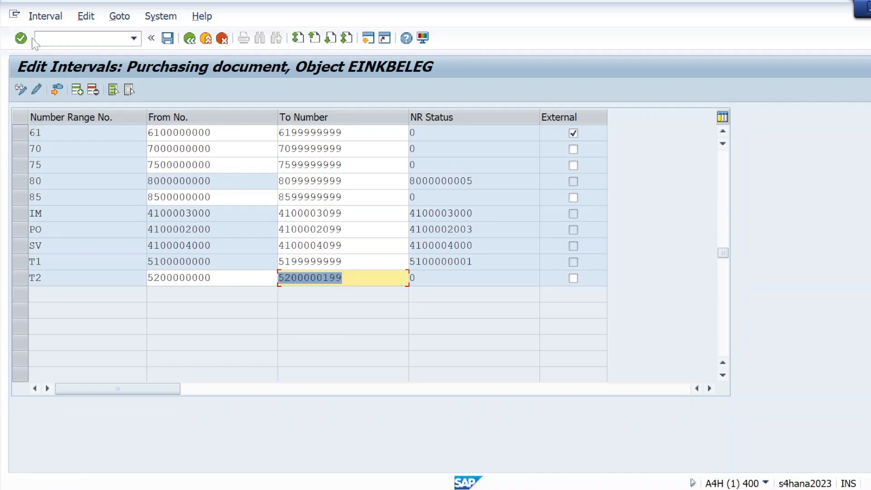
{"action": "left_click", "coordinate": [167, 38]}
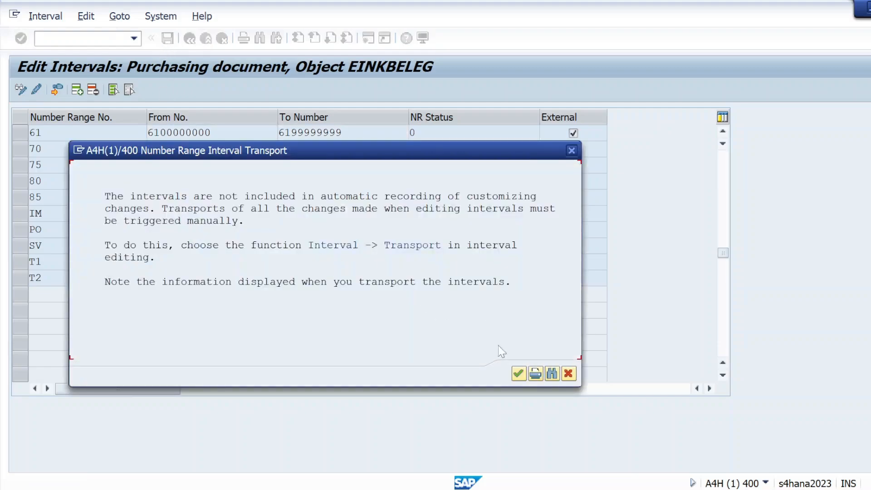
{"action": "left_click", "coordinate": [519, 373]}
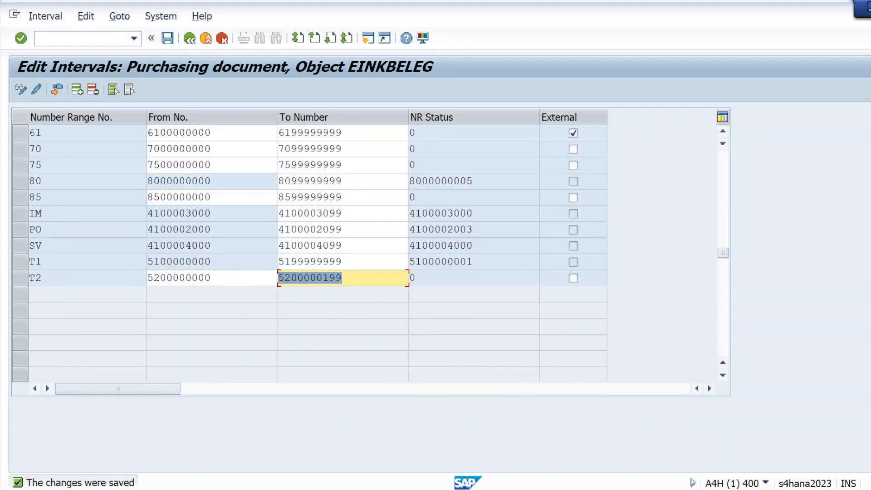
{"action": "key", "text": "shift+Tab"}
{"action": "key", "text": "shift+Left"}
{"action": "key", "text": "shift+Left"}
{"action": "key", "text": "shift+Left"}
{"action": "key", "text": "shift+Left"}
{"action": "key", "text": "shift+Left"}
{"action": "key", "text": "shift+Left"}
{"action": "key", "text": "shift+Left"}
{"action": "key", "text": "shift+Left"}
{"action": "key", "text": "shift+Left"}
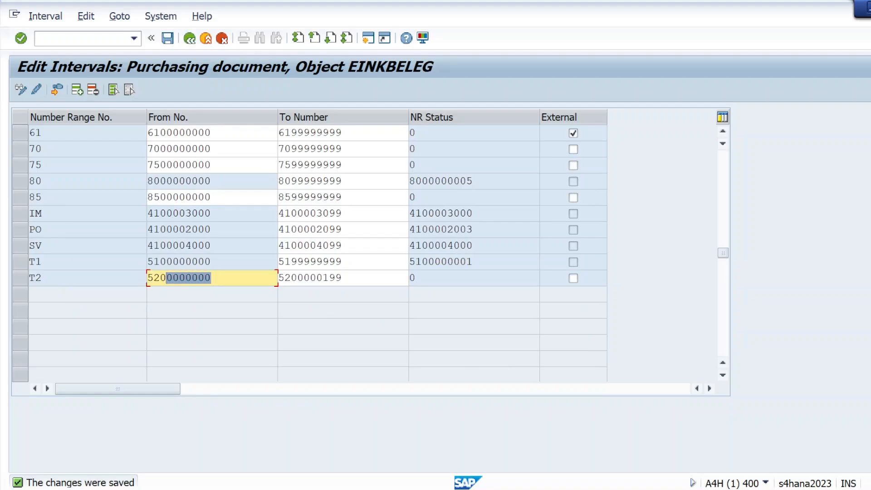
{"action": "key", "text": "shift+Left"}
{"action": "key", "text": "Left"}
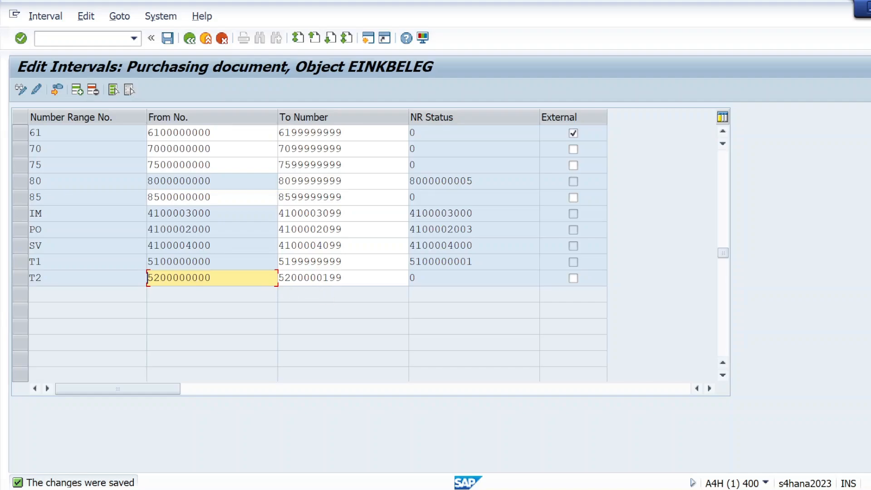
Copy the To Number of number range T2 and insert a new blank interval row.
{"action": "left_click_drag", "start_coordinate": [344, 278], "coordinate": [279, 278]}
{"action": "key", "text": "ctrl+c"}
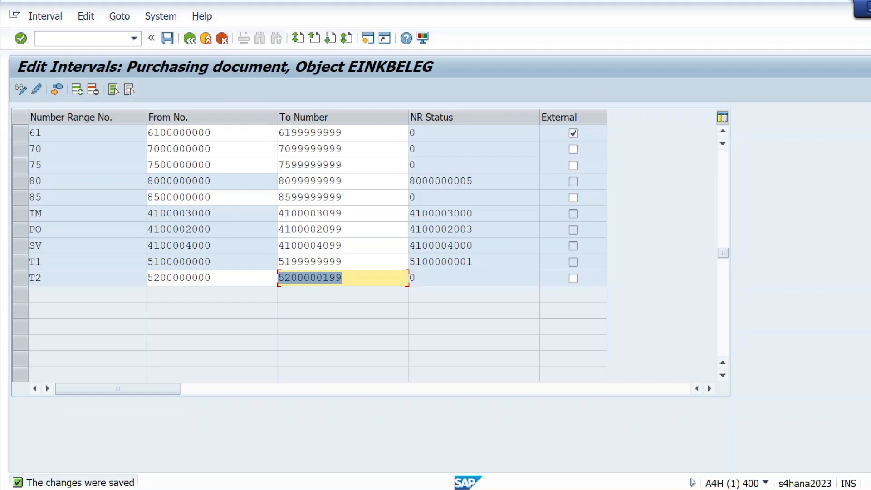
{"action": "left_click", "coordinate": [313, 296]}
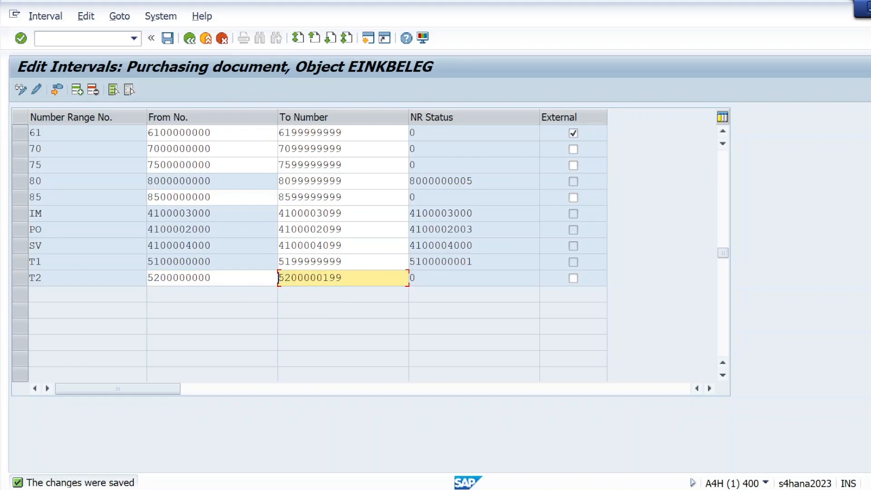
{"action": "left_click", "coordinate": [77, 90]}
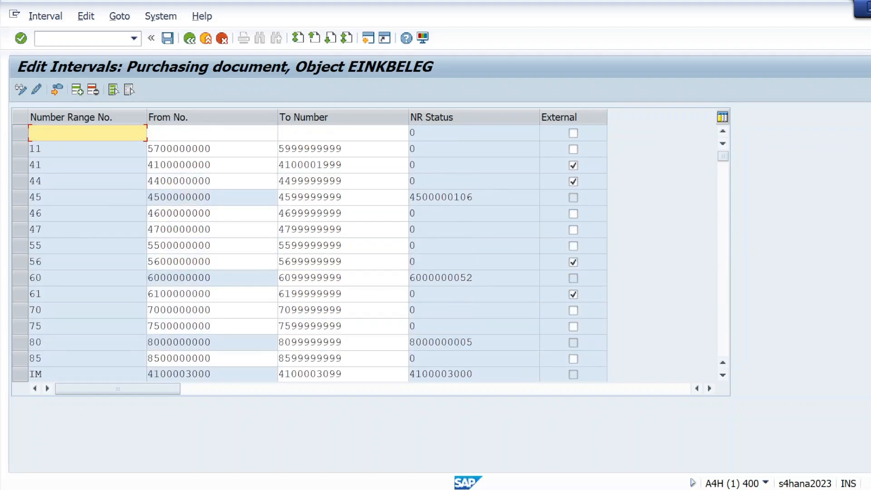
{"action": "key", "text": "Caps_Lock"}
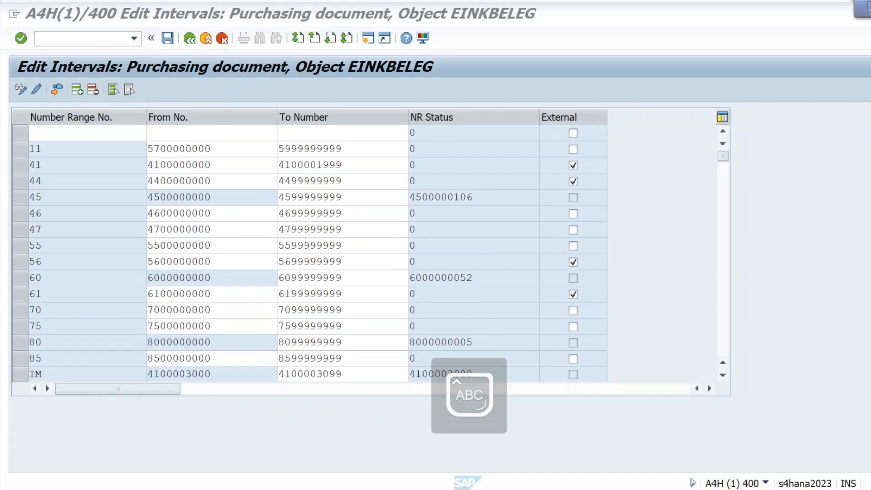
Switch to Notepad and add the line "for domastic po ----DN" below the Step 1 heading.
{"action": "key", "text": "alt+Tab"}
{"action": "key", "text": "Tab"}
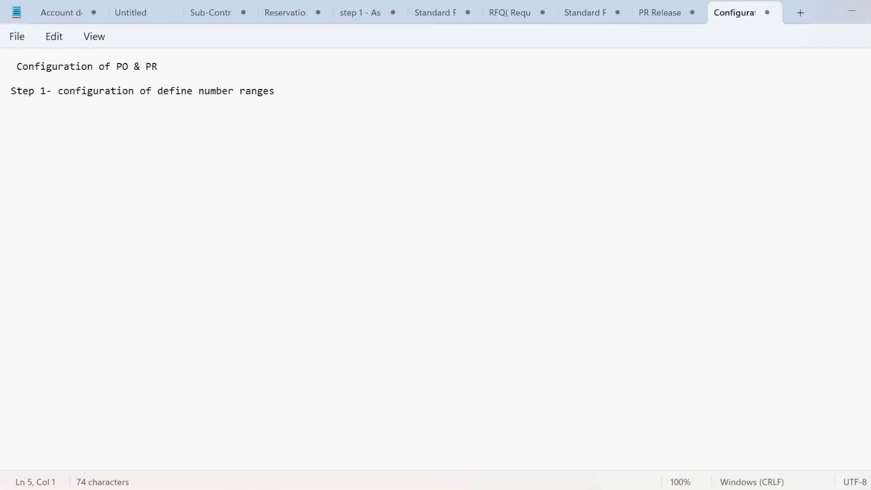
{"action": "type", "text": "D"}
{"action": "key", "text": "BackSpace"}
{"action": "type", "text": "FO"}
{"action": "key", "text": "BackSpace"}
{"action": "key", "text": "BackSpace"}
{"action": "key", "text": "Caps_Lock"}
{"action": "type", "text": "for "}
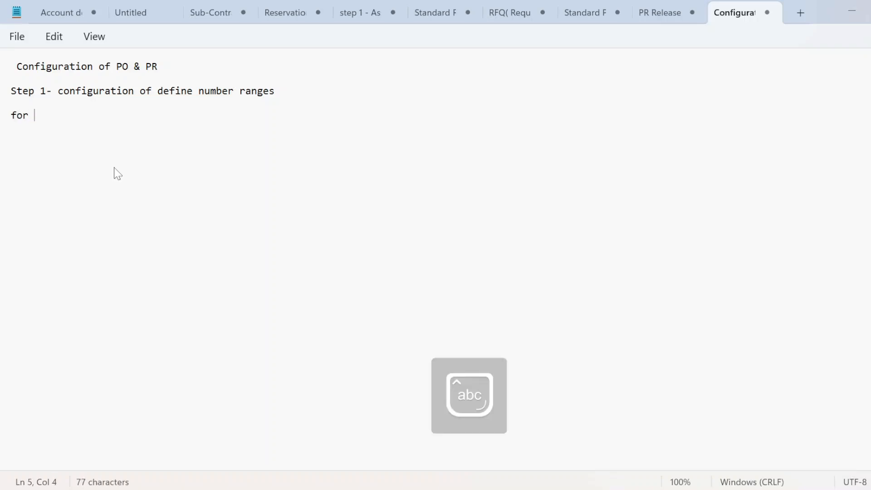
{"action": "type", "text": "domast"}
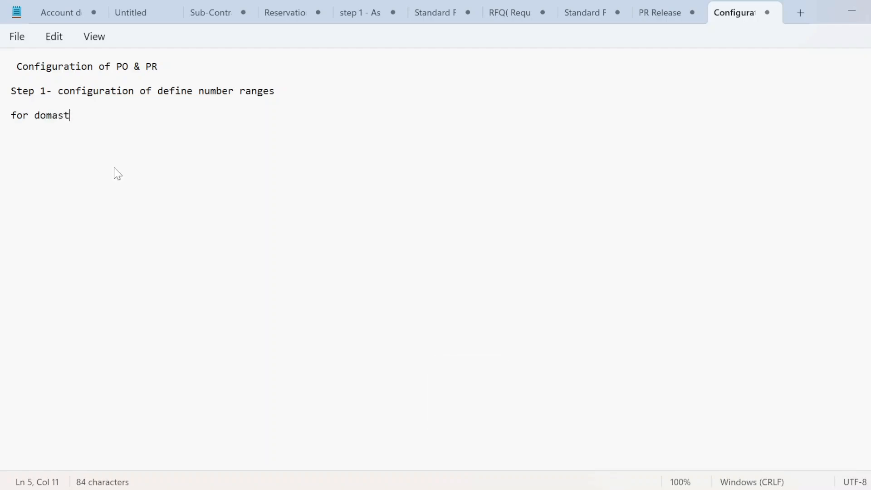
{"action": "type", "text": "ic po ----"}
{"action": "key", "text": "Caps_Lock"}
{"action": "type", "text": "DN"}
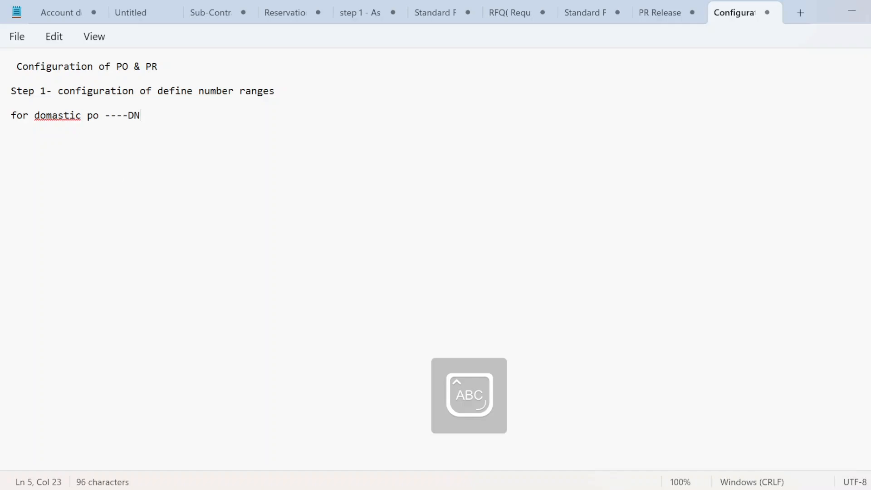
{"action": "left_click_drag", "start_coordinate": [128, 116], "coordinate": [140, 116]}
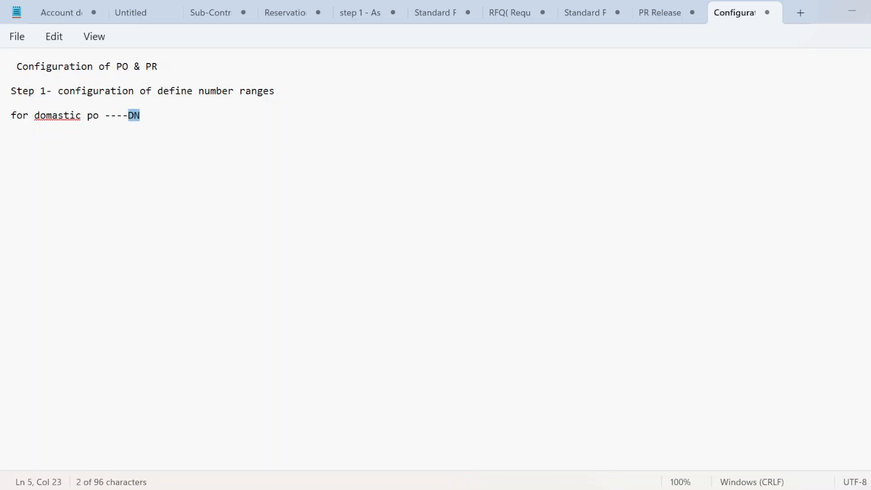
{"action": "key", "text": "alt+Tab"}
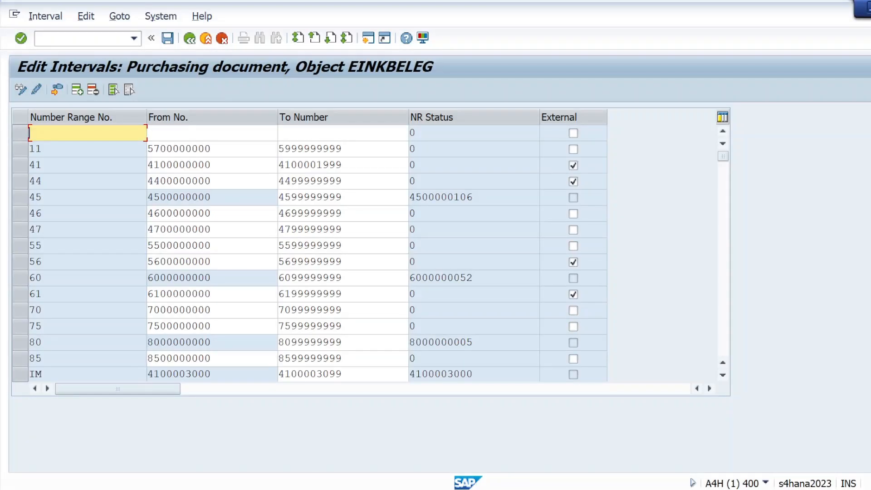
{"action": "type", "text": "DN"}
{"action": "key", "text": "Tab"}
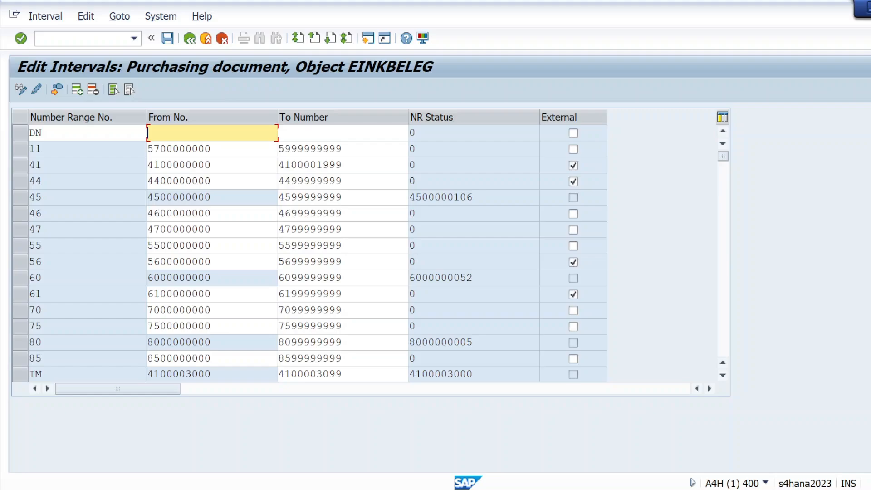
{"action": "key", "text": "ctrl+v"}
{"action": "key", "text": "BackSpace"}
{"action": "key", "text": "BackSpace"}
{"action": "key", "text": "BackSpace"}
{"action": "type", "text": "200"}
{"action": "left_click", "coordinate": [278, 132]}
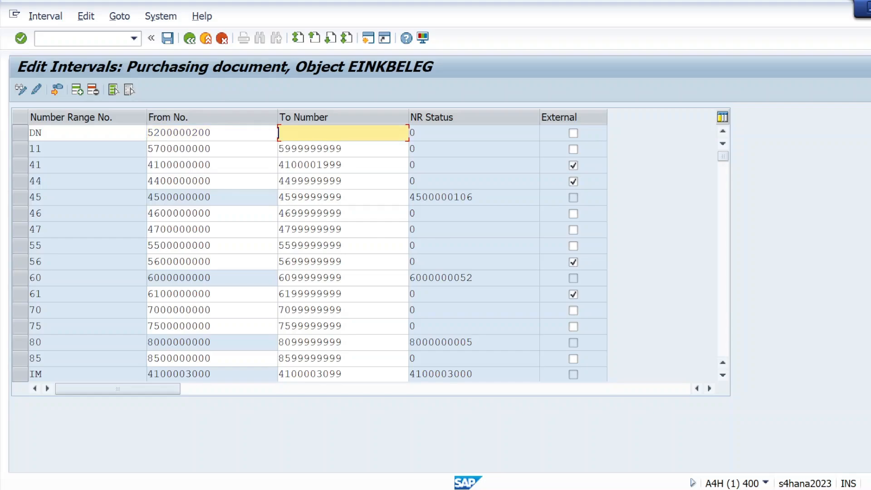
{"action": "type", "text": "52"}
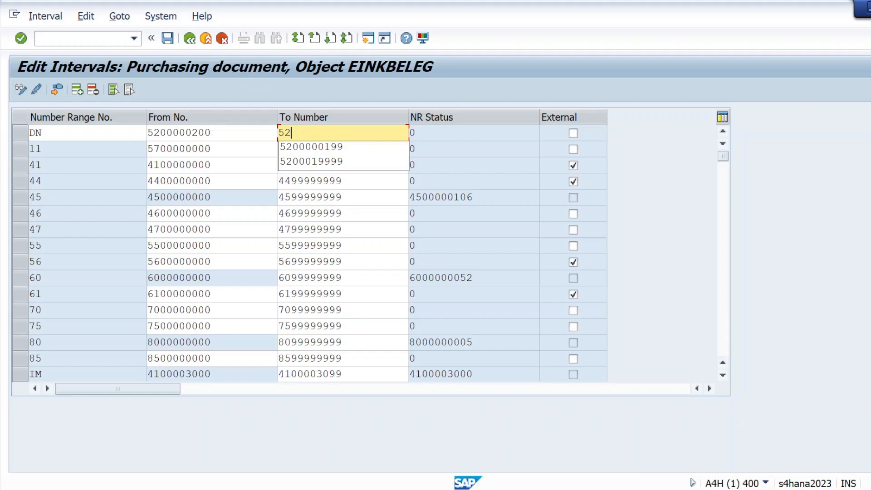
{"action": "type", "text": "00000"}
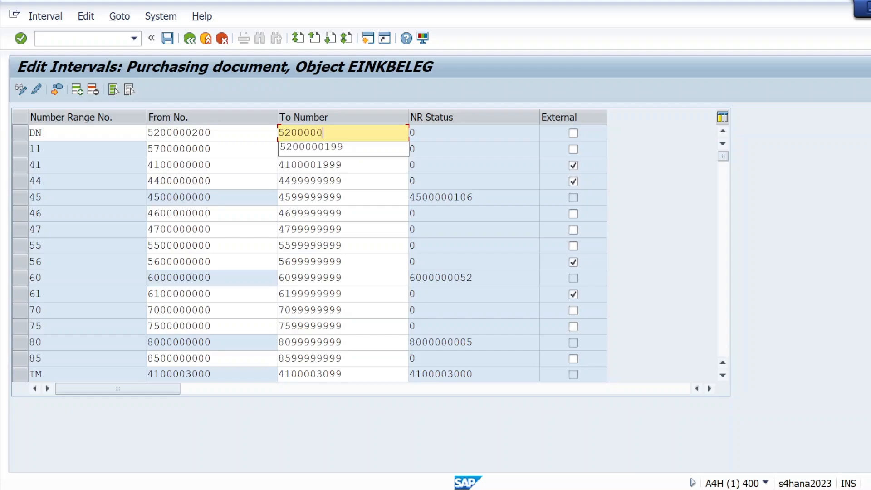
{"action": "type", "text": "299"}
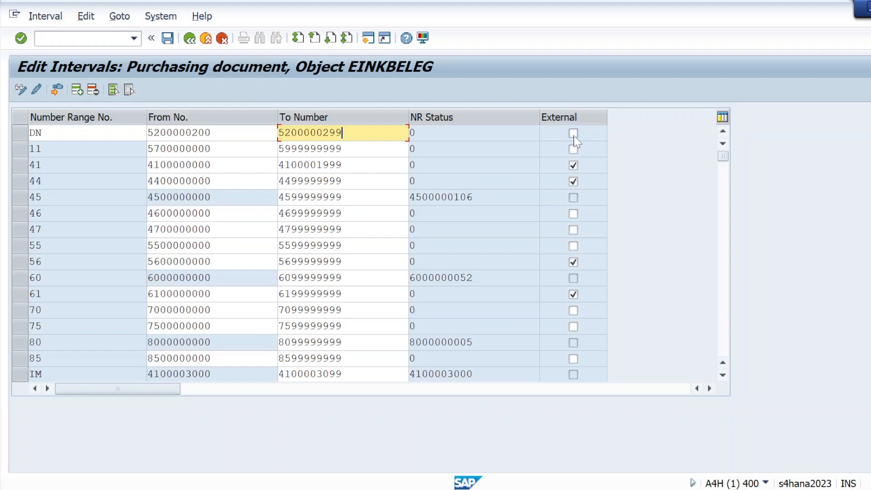
{"action": "left_click", "coordinate": [21, 39]}
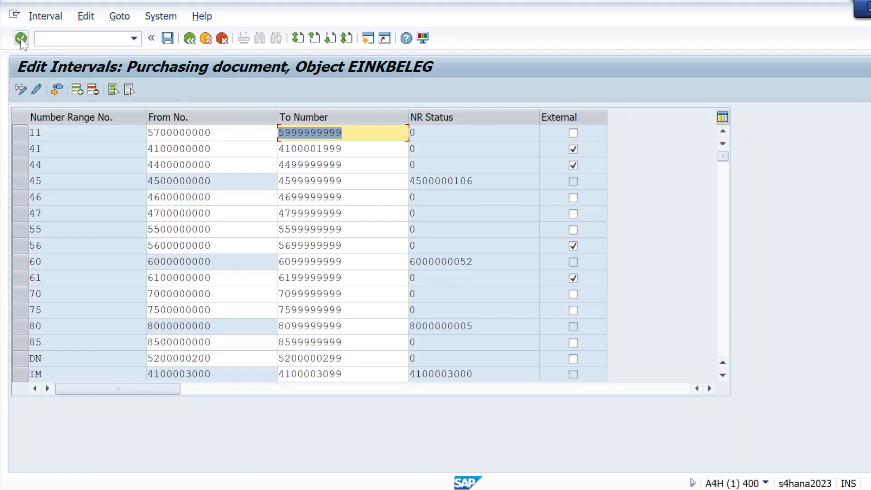
{"action": "left_click", "coordinate": [165, 39]}
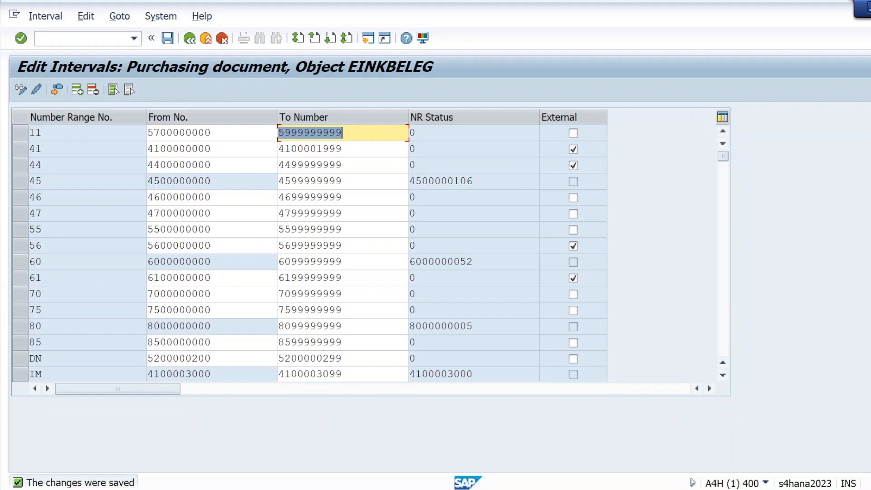
{"action": "scroll", "coordinate": [286, 202], "scroll_direction": "down", "scroll_amount": 6}
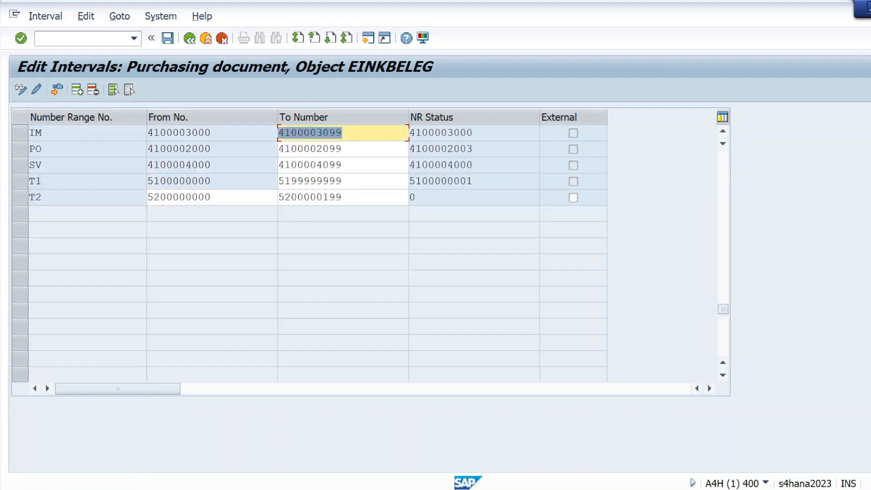
{"action": "scroll", "coordinate": [281, 217], "scroll_direction": "up", "scroll_amount": 4}
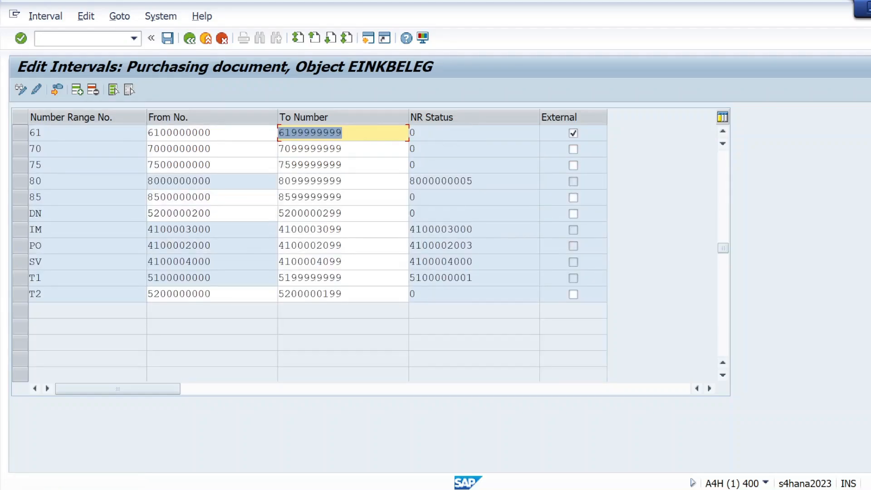
Switch to Notepad and add the line "for import PO-----IN" below the domestic purchase order note.
{"action": "key", "text": "alt+Tab"}
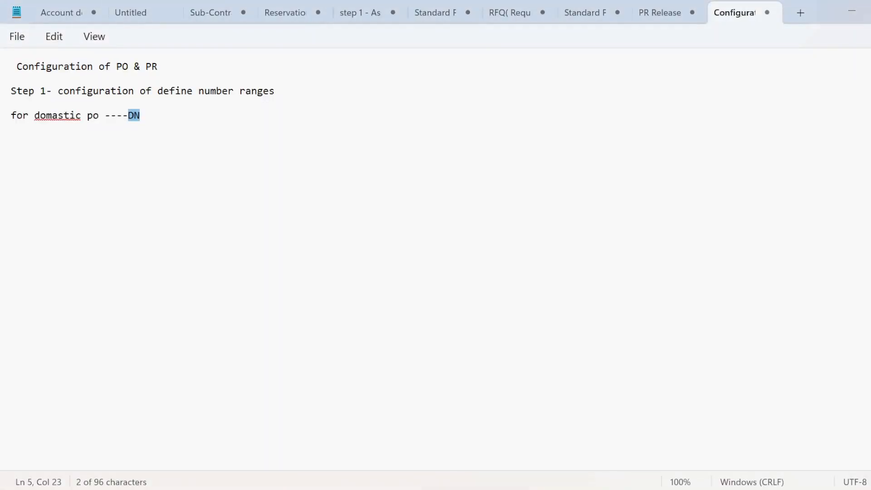
{"action": "left_click", "coordinate": [159, 123]}
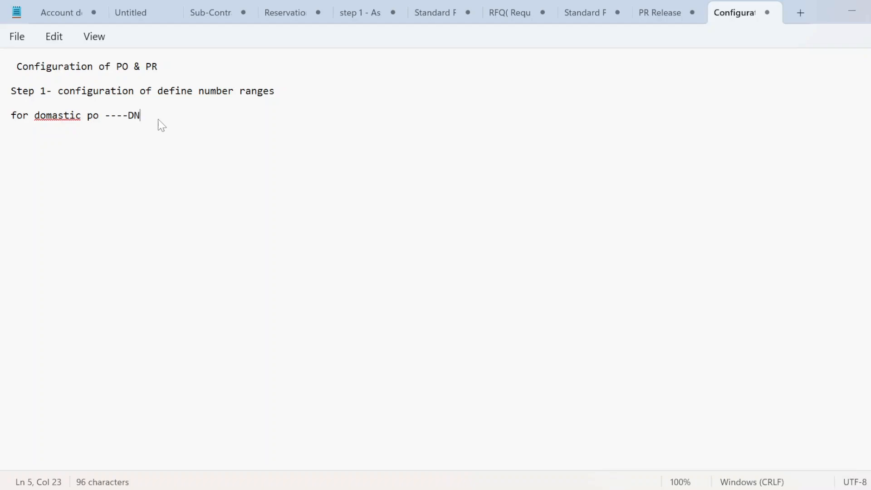
{"action": "key", "text": "Return"}
{"action": "type", "text": "FO"}
{"action": "key", "text": "BackSpace"}
{"action": "key", "text": "Caps_Lock"}
{"action": "key", "text": "BackSpace"}
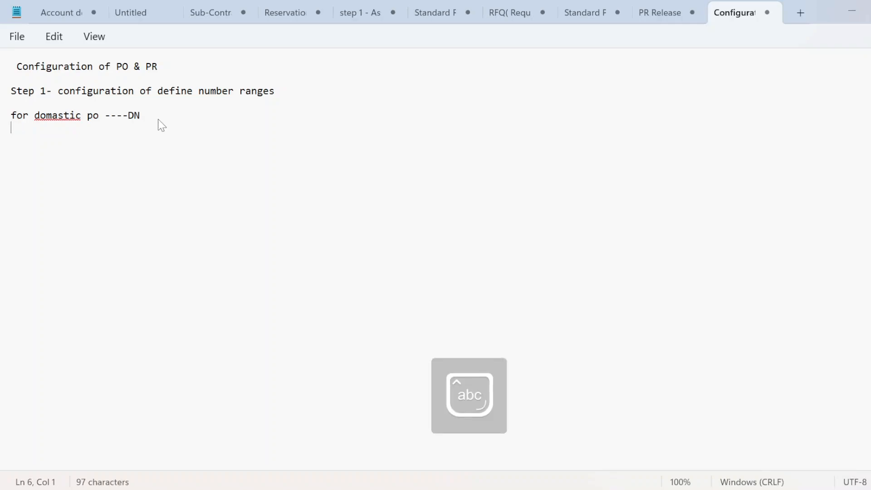
{"action": "type", "text": "for im"}
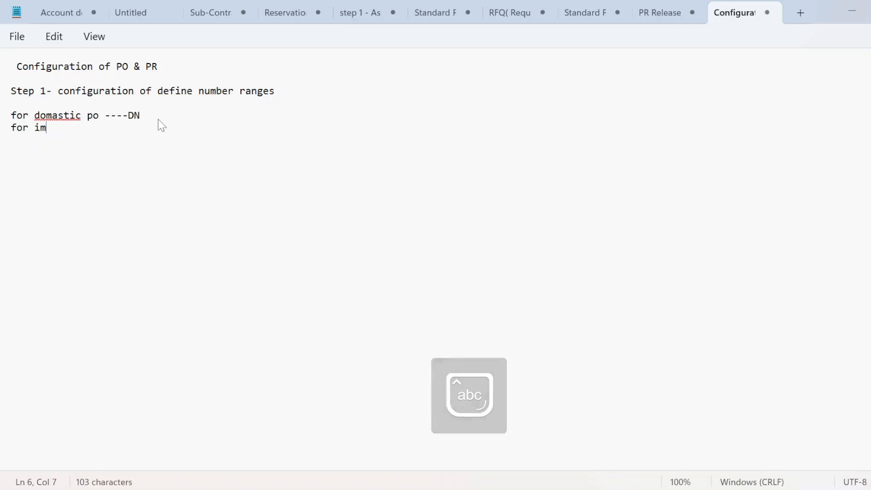
{"action": "type", "text": "port"}
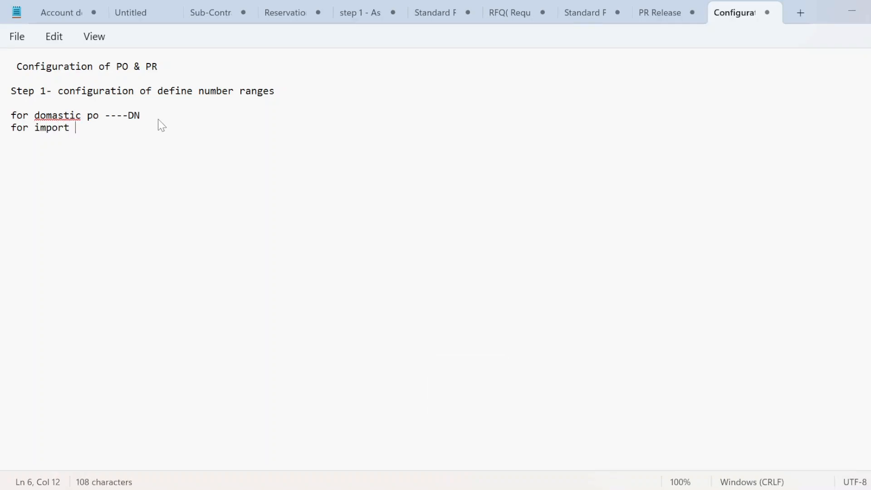
{"action": "key", "text": "Caps_Lock"}
{"action": "type", "text": "PO"}
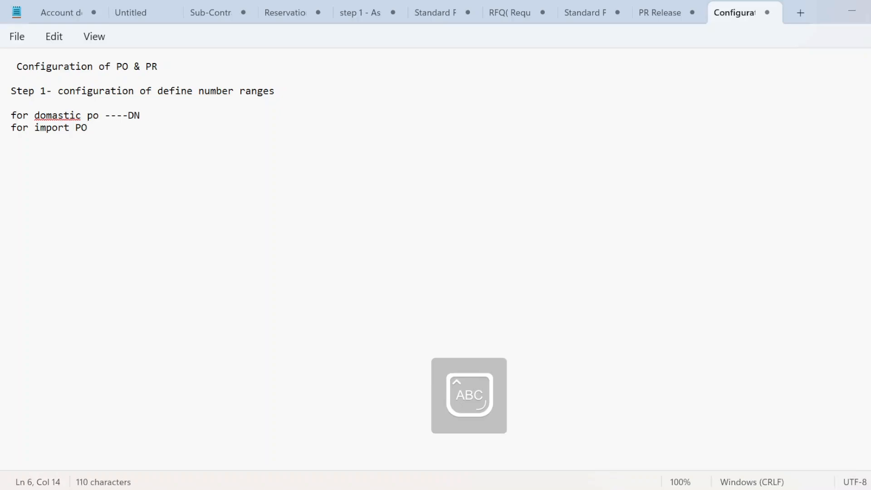
{"action": "type", "text": "-----"}
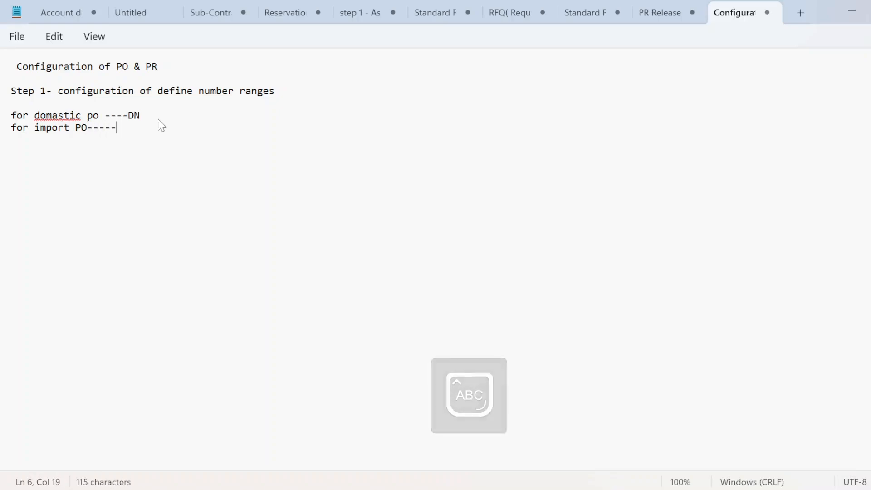
{"action": "key", "text": "Caps_Lock"}
{"action": "type", "text": "i"}
{"action": "key", "text": "BackSpace"}
{"action": "key", "text": "Caps_Lock"}
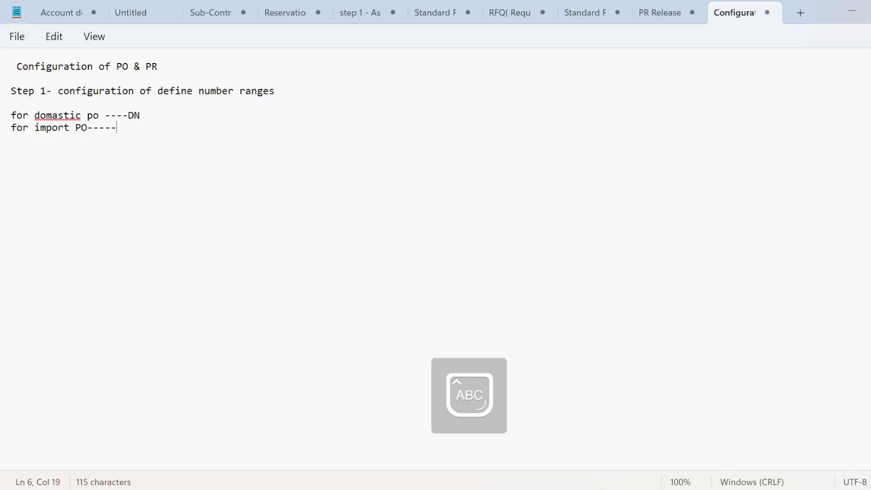
{"action": "type", "text": "IL"}
{"action": "key", "text": "BackSpace"}
{"action": "type", "text": "N"}
{"action": "key", "text": "alt+Tab"}
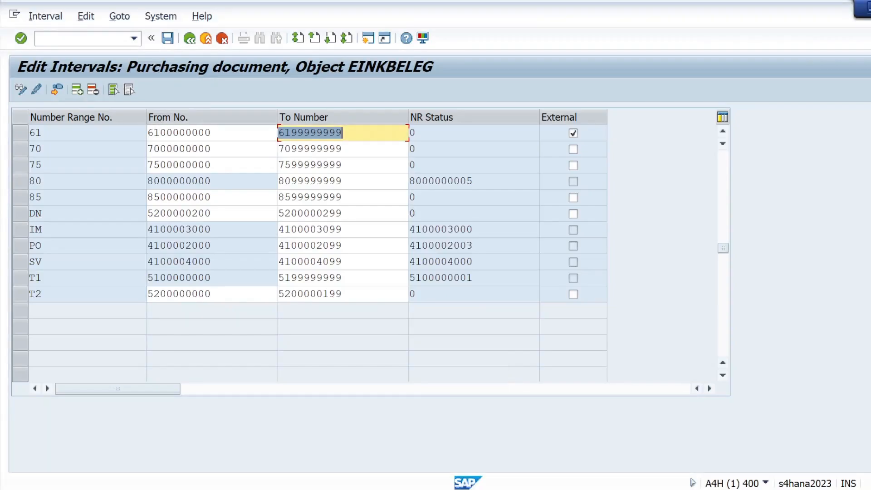
{"action": "left_click", "coordinate": [78, 92]}
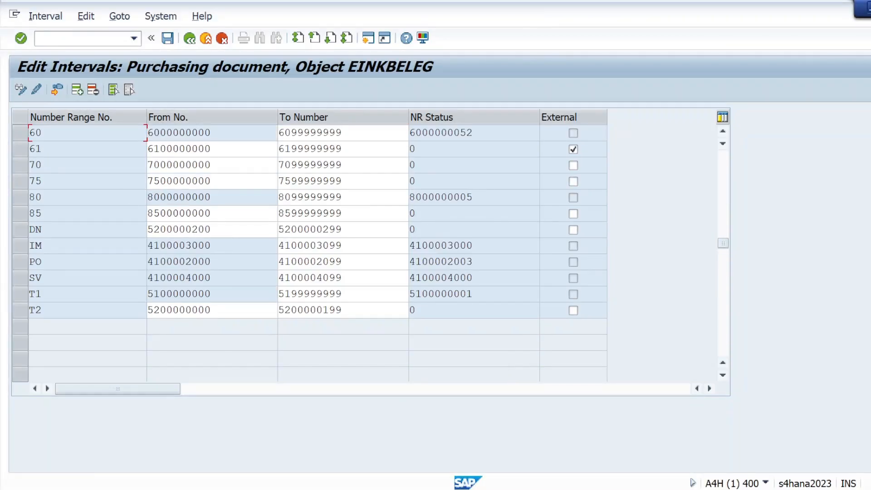
{"action": "left_click", "coordinate": [722, 156]}
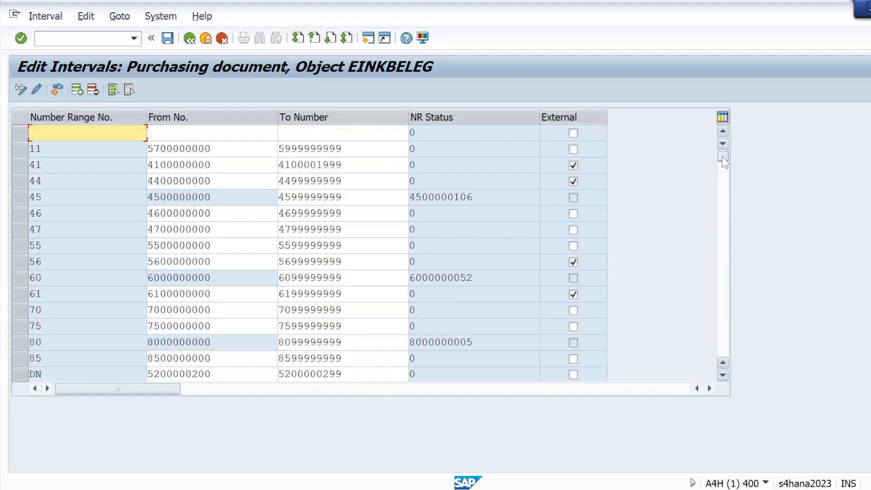
{"action": "type", "text": "IN"}
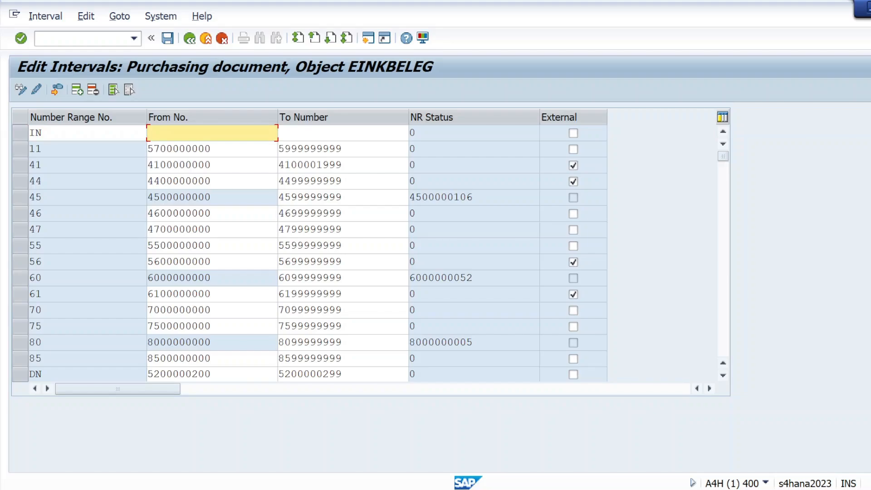
{"action": "type", "text": "5200000199"}
{"action": "key", "text": "BackSpace"}
{"action": "key", "text": "BackSpace"}
{"action": "key", "text": "BackSpace"}
{"action": "type", "text": "300"}
{"action": "key", "text": "Tab"}
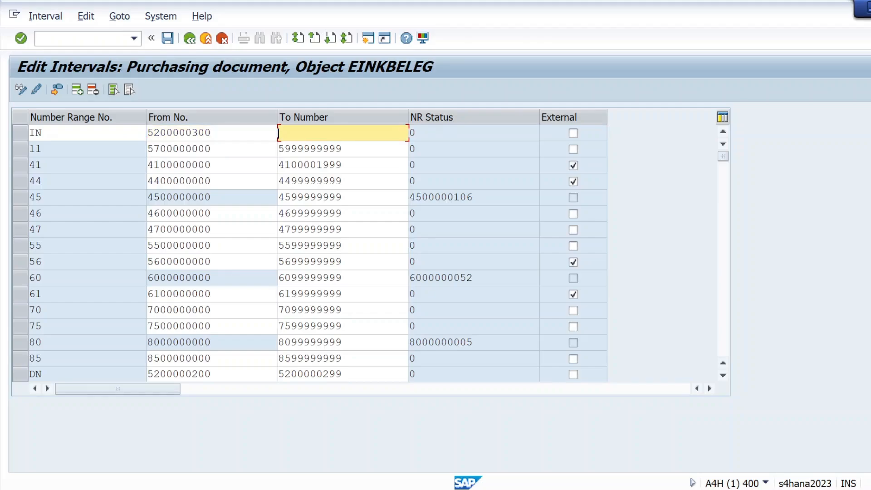
{"action": "key", "text": "ctrl+v"}
{"action": "key", "text": "BackSpace"}
{"action": "key", "text": "BackSpace"}
{"action": "key", "text": "BackSpace"}
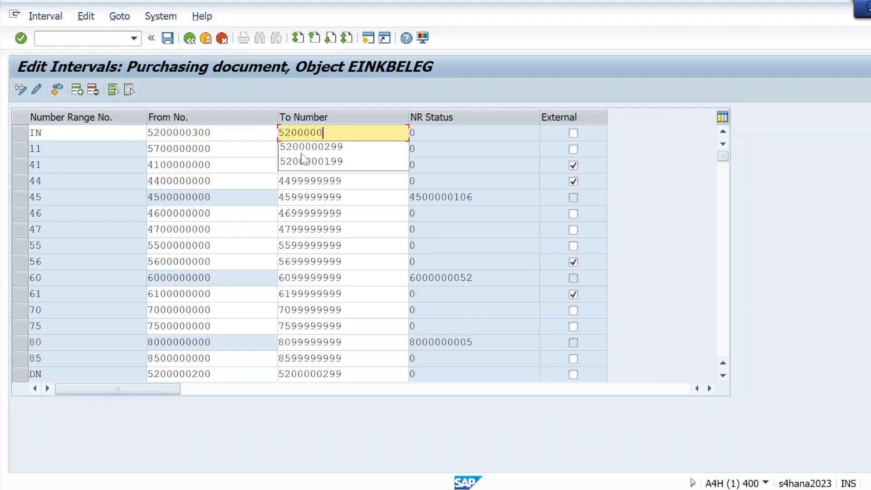
{"action": "type", "text": "399"}
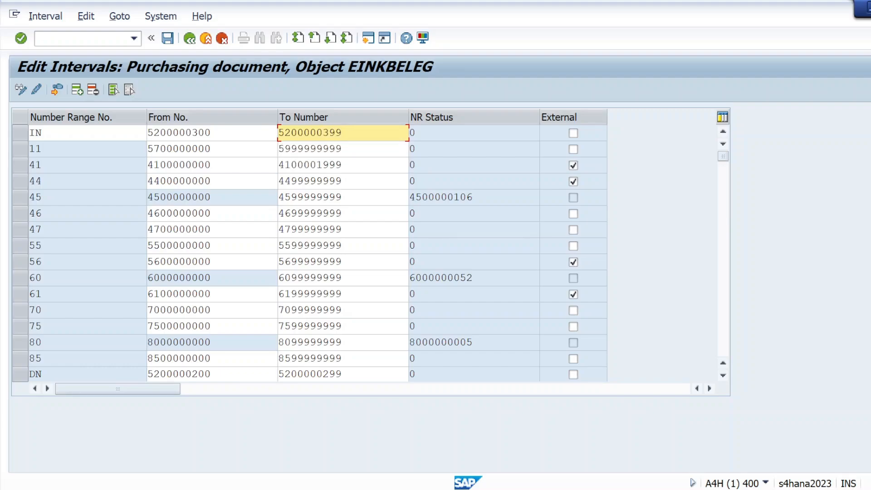
{"action": "left_click", "coordinate": [21, 37]}
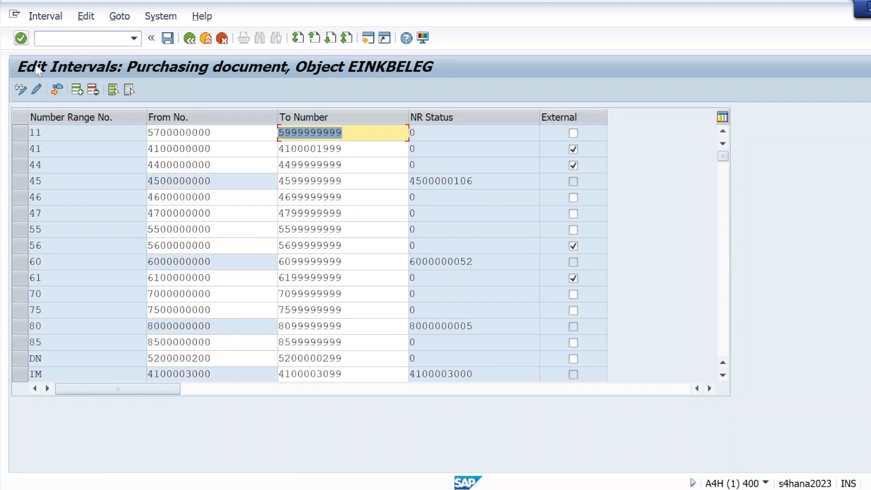
Save the number range intervals and compare the DN and IN entries with the Notepad notes.
{"action": "left_click", "coordinate": [167, 38]}
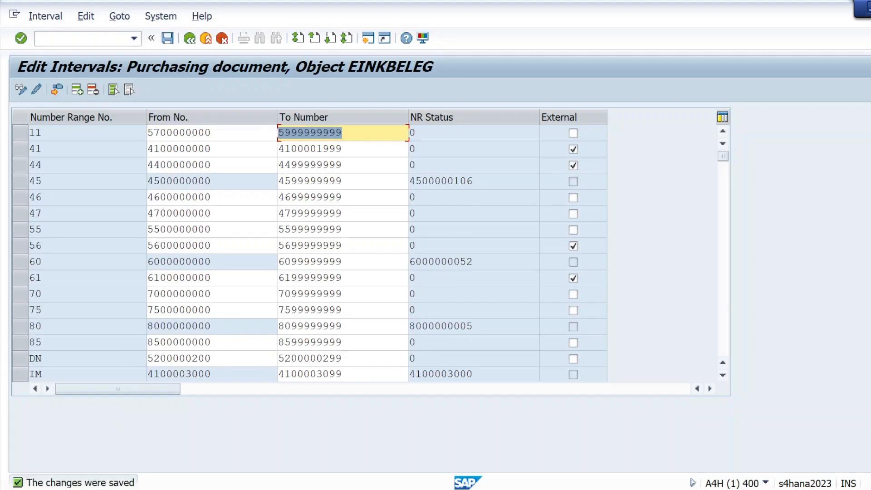
{"action": "key", "text": "alt+Tab"}
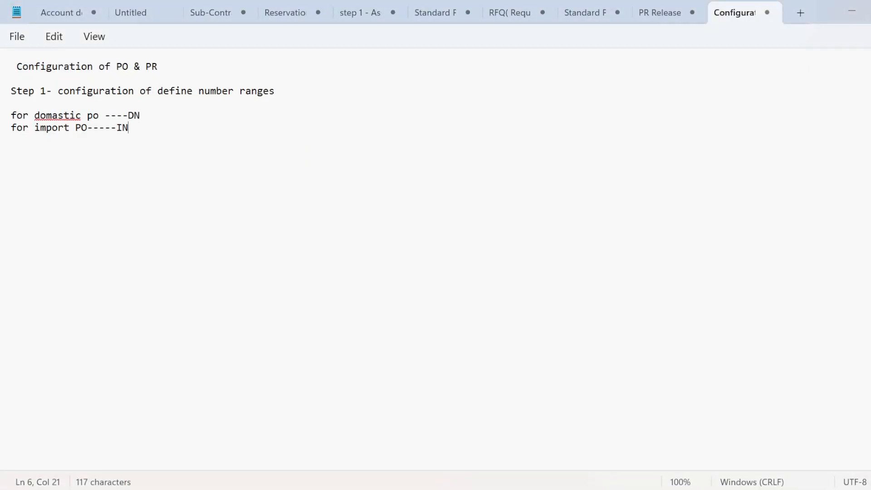
{"action": "double_click", "coordinate": [136, 116]}
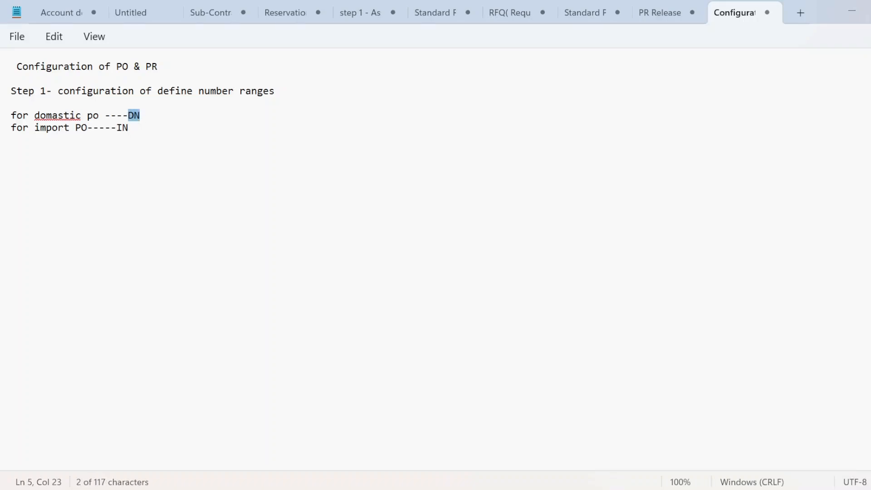
{"action": "mouse_move", "coordinate": [129, 128]}
{"action": "left_mouse_down"}
{"action": "mouse_move", "coordinate": [132, 135]}
{"action": "mouse_move", "coordinate": [120, 129]}
{"action": "left_mouse_up"}
{"action": "left_click", "coordinate": [143, 188]}
{"action": "key", "text": "alt+Tab"}
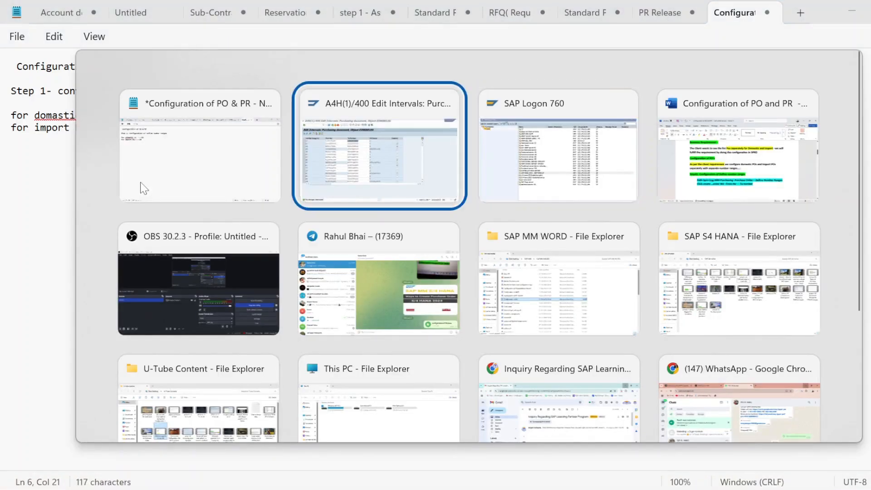
{"action": "scroll", "coordinate": [363, 249], "scroll_direction": "down", "scroll_amount": 1}
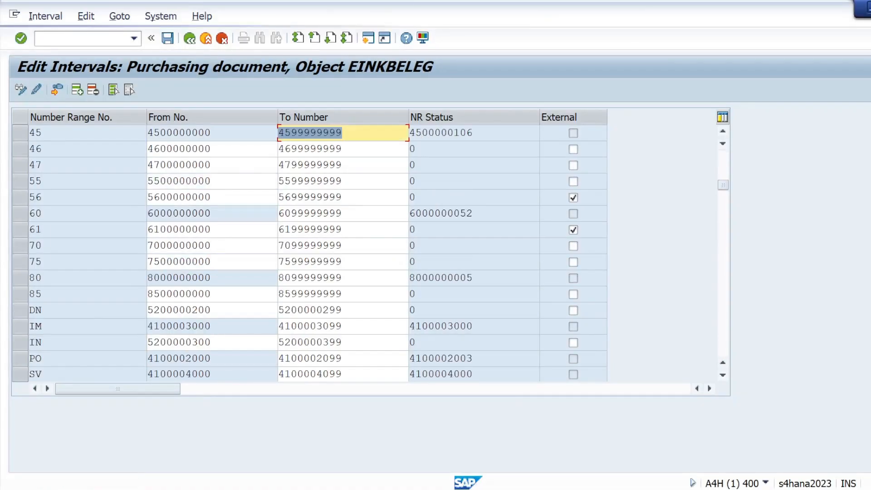
Switch to Notepad and add the heading "Step 2- configuration of document type" a few lines below the number range notes.
{"action": "key", "text": "alt+Tab"}
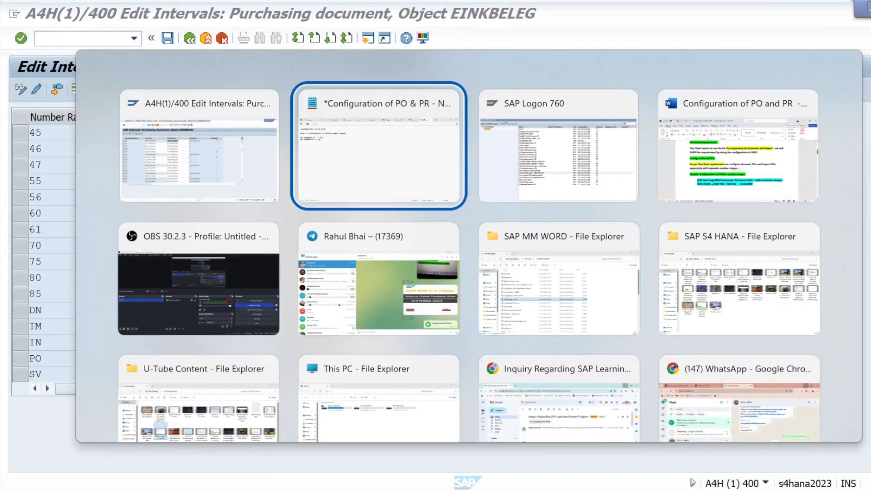
{"action": "key", "text": "Return"}
{"action": "key", "text": "Return"}
{"action": "key", "text": "Return"}
{"action": "key", "text": "Return"}
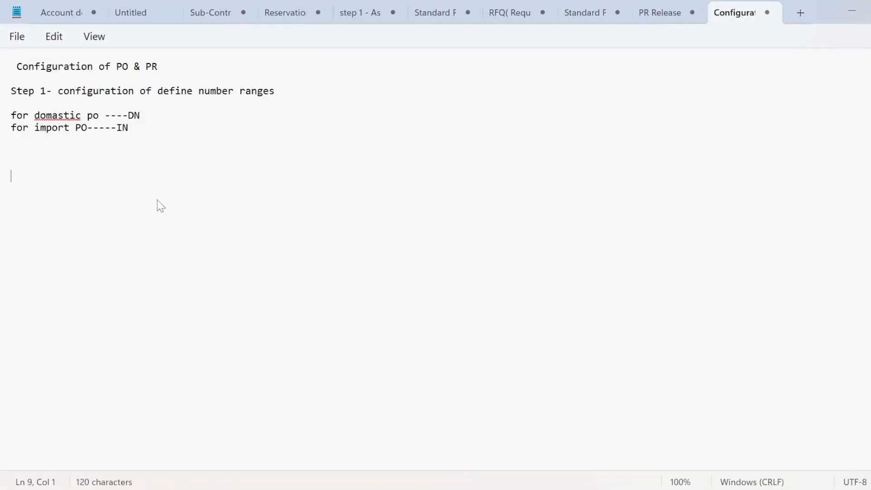
{"action": "type", "text": "STE"}
{"action": "key", "text": "BackSpace"}
{"action": "key", "text": "BackSpace"}
{"action": "key", "text": "Caps_Lock"}
{"action": "type", "text": "tep "}
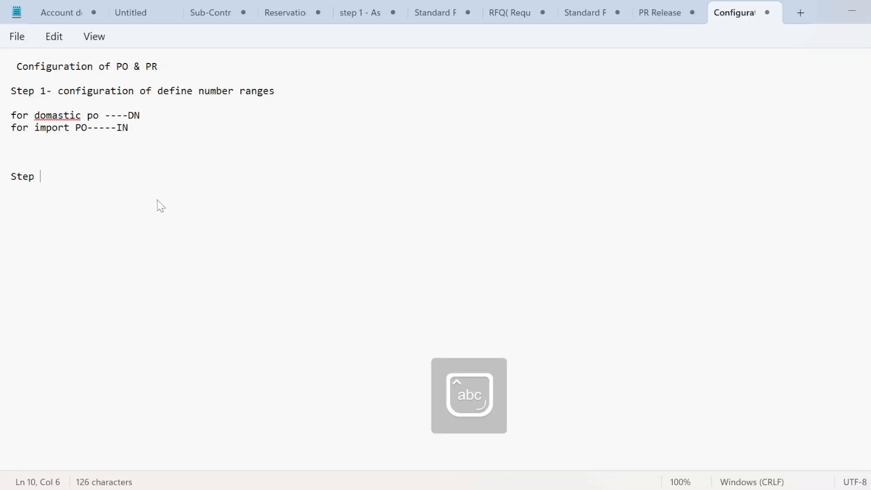
{"action": "type", "text": "2- "}
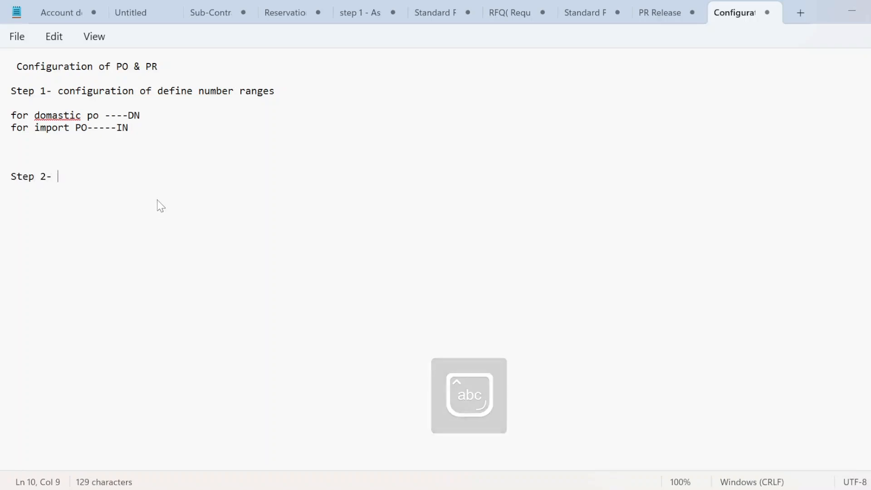
{"action": "type", "text": "con"}
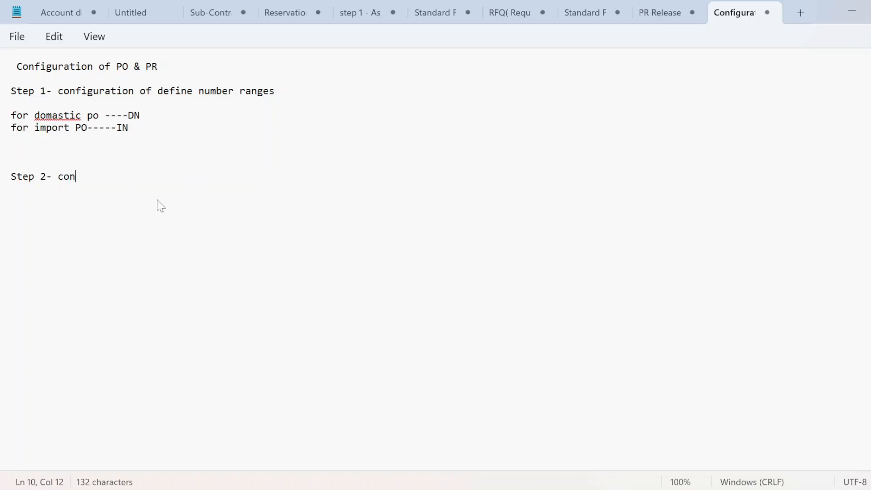
{"action": "type", "text": "figuration fo"}
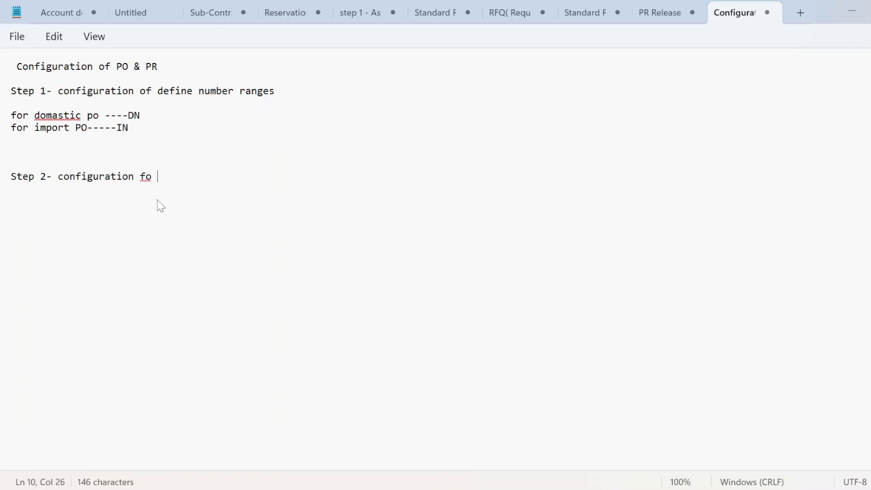
{"action": "key", "text": "BackSpace"}
{"action": "key", "text": "BackSpace"}
{"action": "key", "text": "BackSpace"}
{"action": "type", "text": "of document type"}
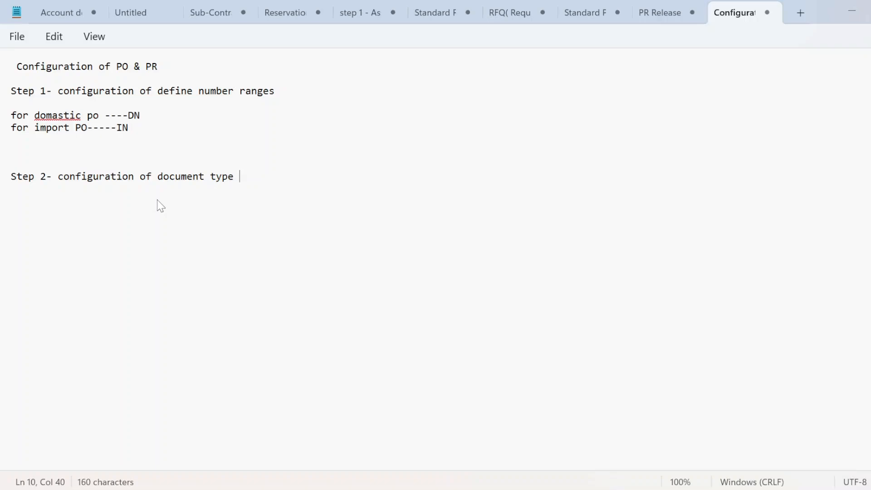
{"action": "key", "text": "Return"}
{"action": "key", "text": "Return"}
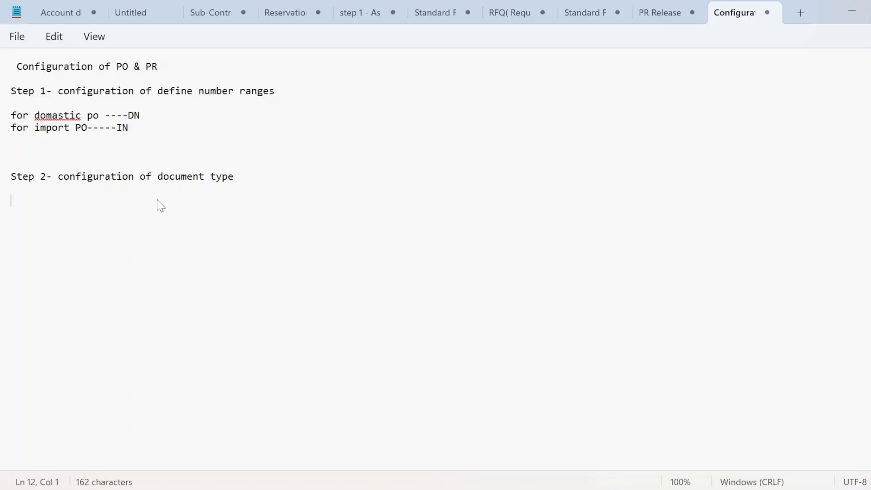
Add the line "for domestic procurement document type ----DN" under the Step 2 heading and compare it with the domestic number range note.
{"action": "key", "text": "alt+Tab"}
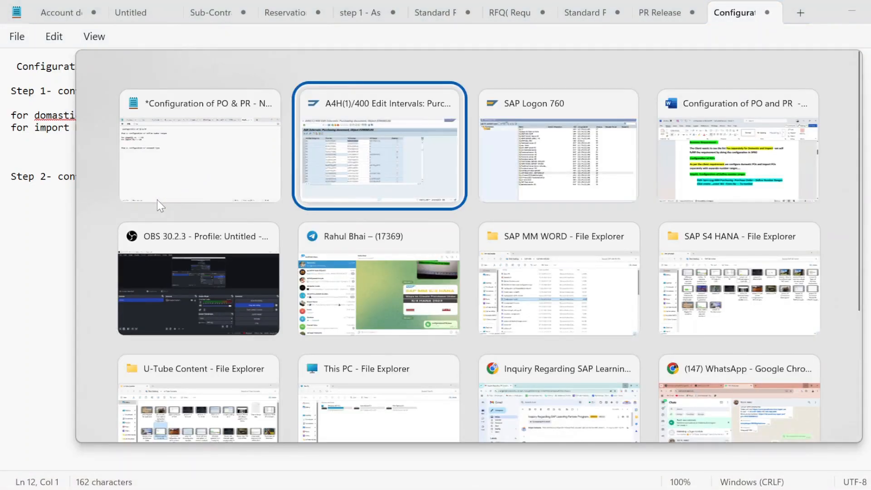
{"action": "left_click", "coordinate": [157, 200]}
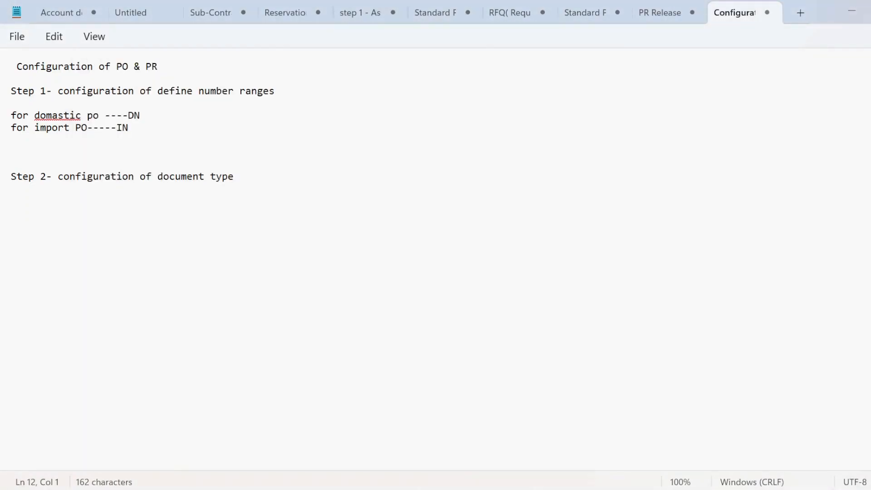
{"action": "type", "text": "for domes"}
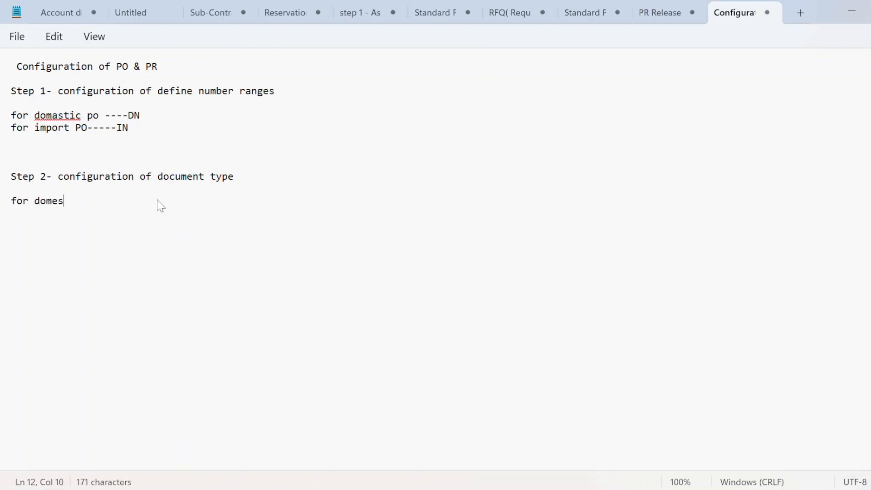
{"action": "type", "text": "tic p ro"}
{"action": "key", "text": "BackSpace"}
{"action": "key", "text": "BackSpace"}
{"action": "key", "text": "BackSpace"}
{"action": "type", "text": "rocurement "}
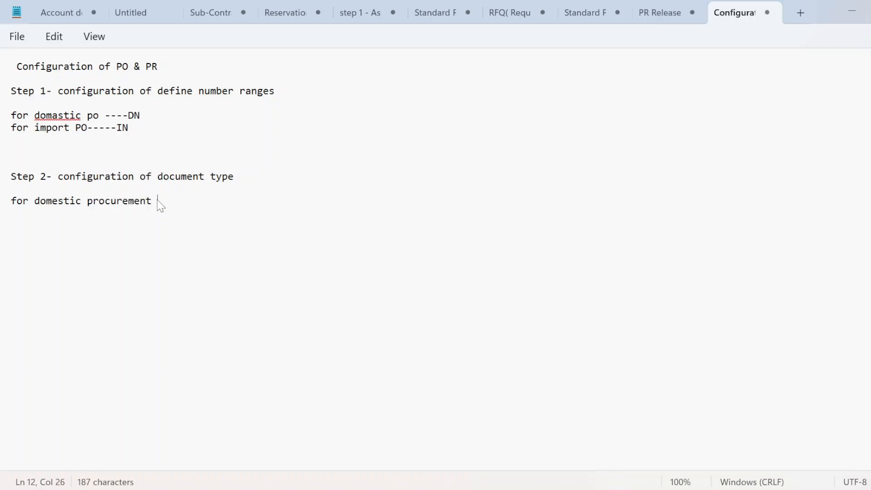
{"action": "type", "text": "document type "}
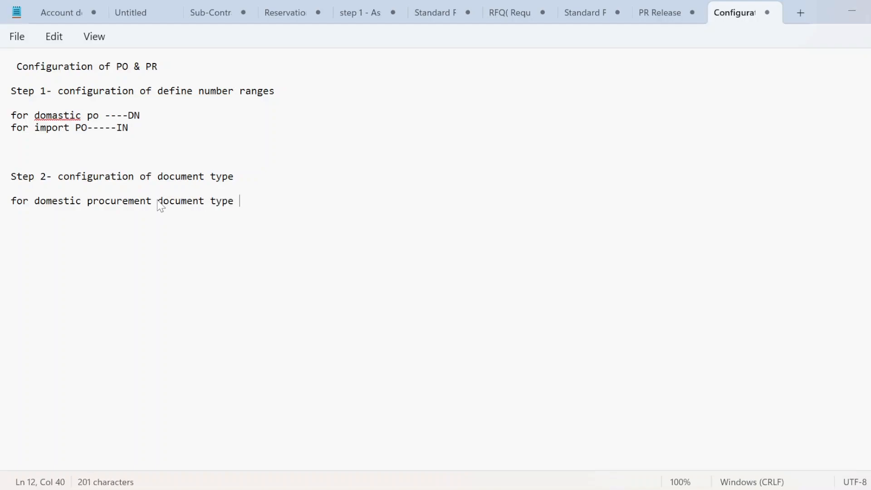
{"action": "type", "text": "----"}
{"action": "key", "text": "Caps_Lock"}
{"action": "type", "text": "DN"}
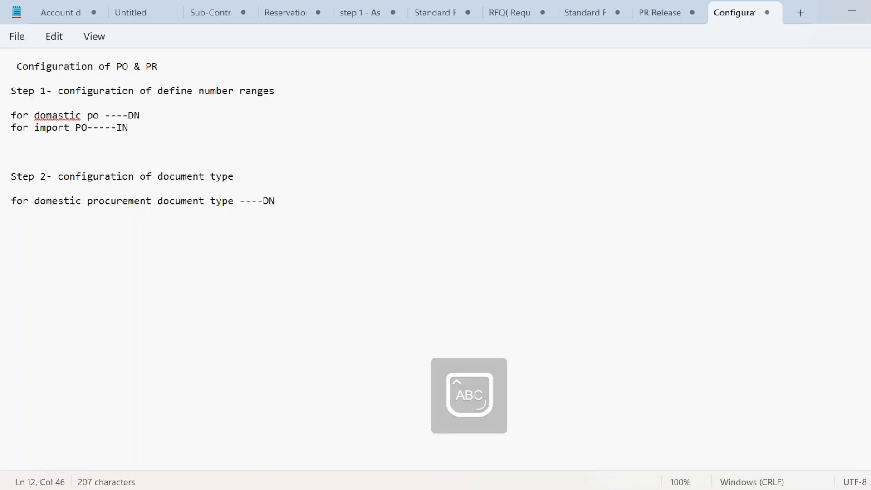
{"action": "double_click", "coordinate": [134, 115]}
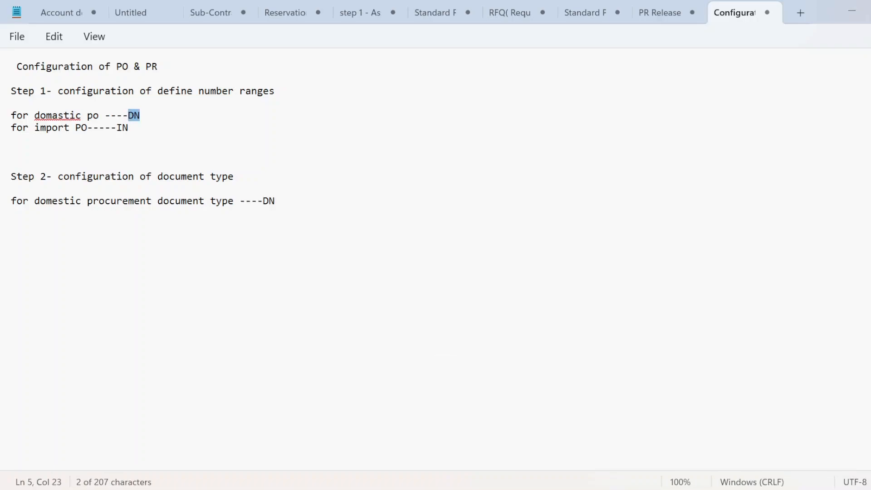
{"action": "left_click", "coordinate": [281, 205]}
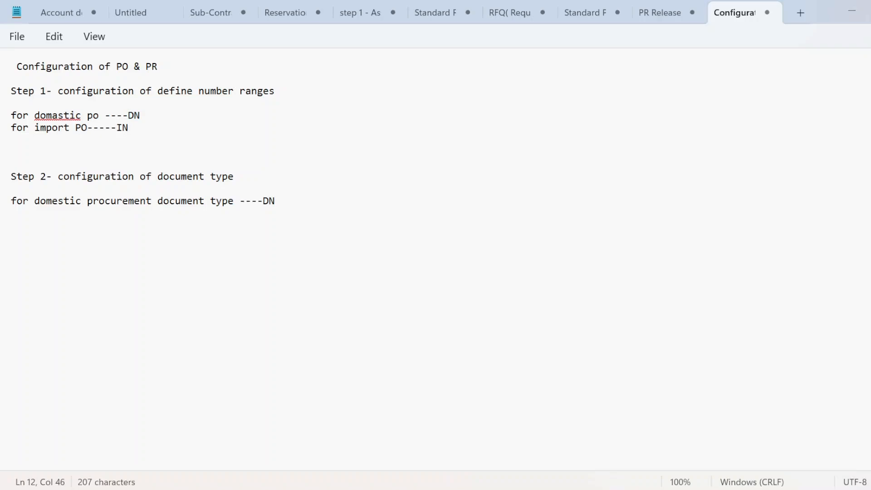
Add the line "For Import Procurement document Type-----IN" below the domestic document type note, followed by a blank line.
{"action": "key", "text": "Return"}
{"action": "type", "text": "F"}
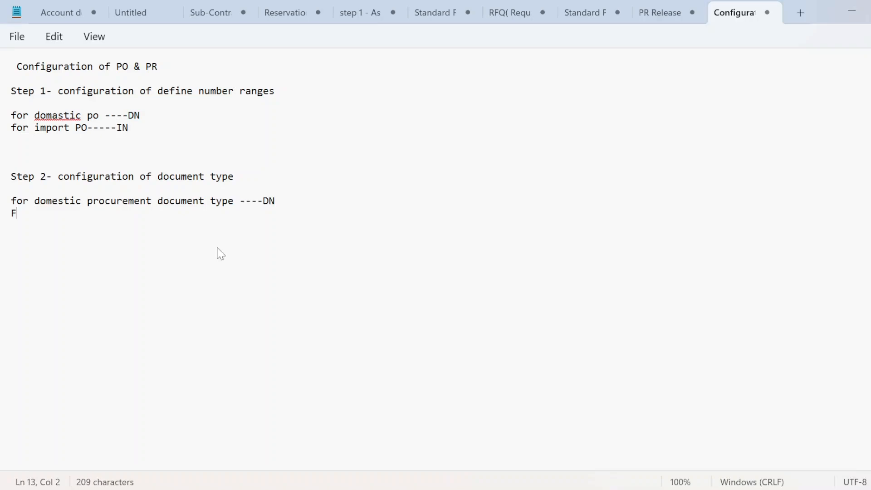
{"action": "key", "text": "Caps_Lock"}
{"action": "type", "text": "or"}
{"action": "key", "text": "Caps_Lock"}
{"action": "type", "text": "I"}
{"action": "key", "text": "Caps_Lock"}
{"action": "type", "text": "mpoer"}
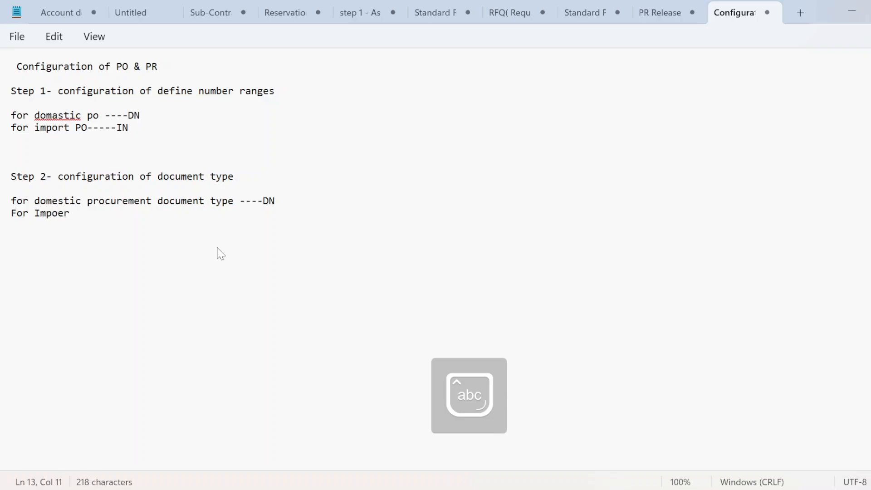
{"action": "key", "text": "BackSpace"}
{"action": "key", "text": "BackSpace"}
{"action": "type", "text": "rt"}
{"action": "key", "text": "Caps_Lock"}
{"action": "type", "text": "P"}
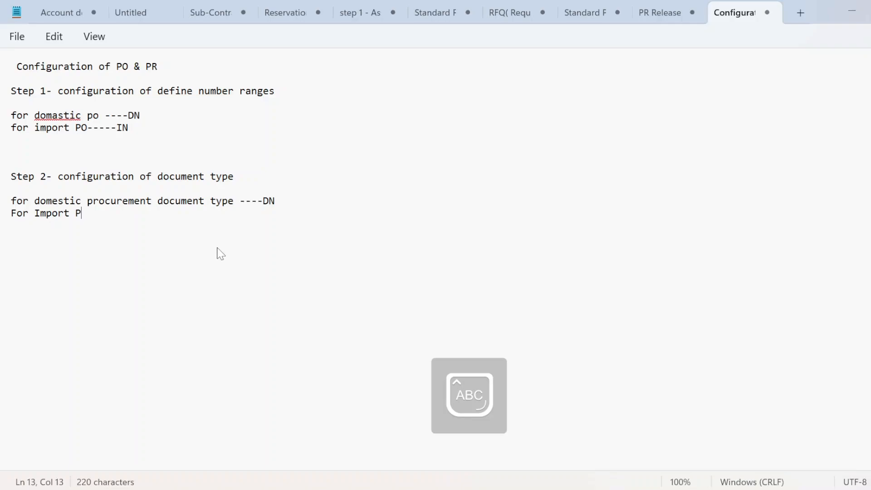
{"action": "key", "text": "Caps_Lock"}
{"action": "type", "text": "rocurem"}
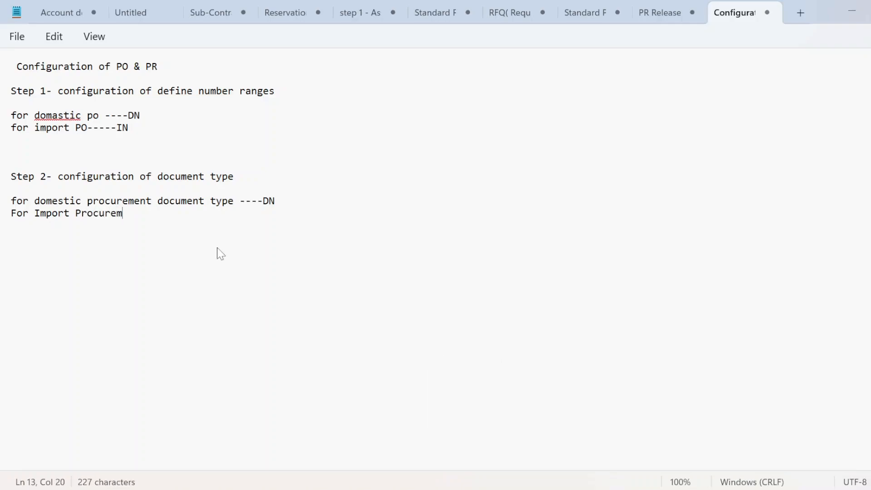
{"action": "type", "text": "tnt docuemet"}
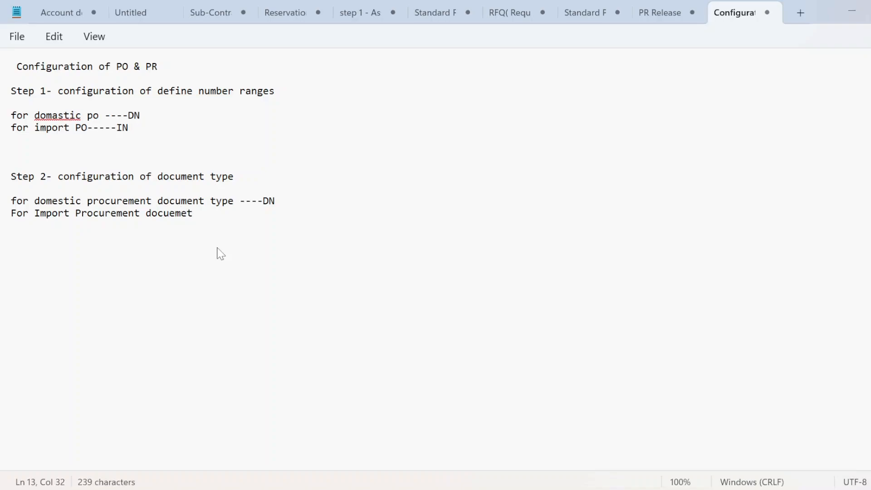
{"action": "key", "text": "BackSpace"}
{"action": "key", "text": "BackSpace"}
{"action": "key", "text": "BackSpace"}
{"action": "key", "text": "BackSpace"}
{"action": "type", "text": "ment"}
{"action": "key", "text": "Caps_Lock"}
{"action": "type", "text": "T"}
{"action": "key", "text": "Caps_Lock"}
{"action": "type", "text": "s"}
{"action": "key", "text": "BackSpace"}
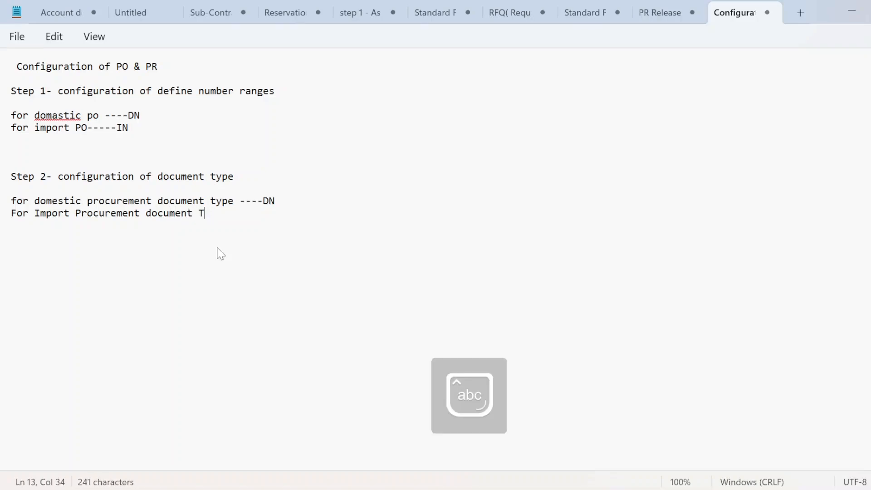
{"action": "type", "text": "p"}
{"action": "key", "text": "BackSpace"}
{"action": "type", "text": "y"}
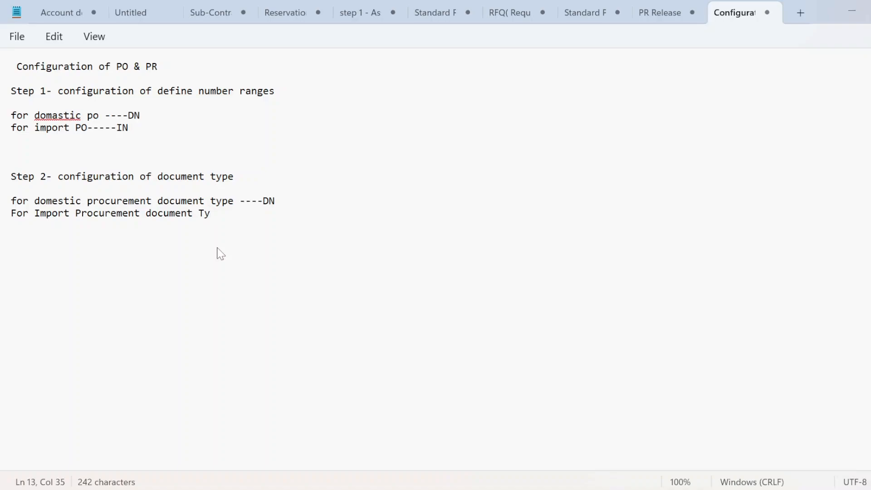
{"action": "type", "text": "pe---"}
{"action": "type", "text": "--in"}
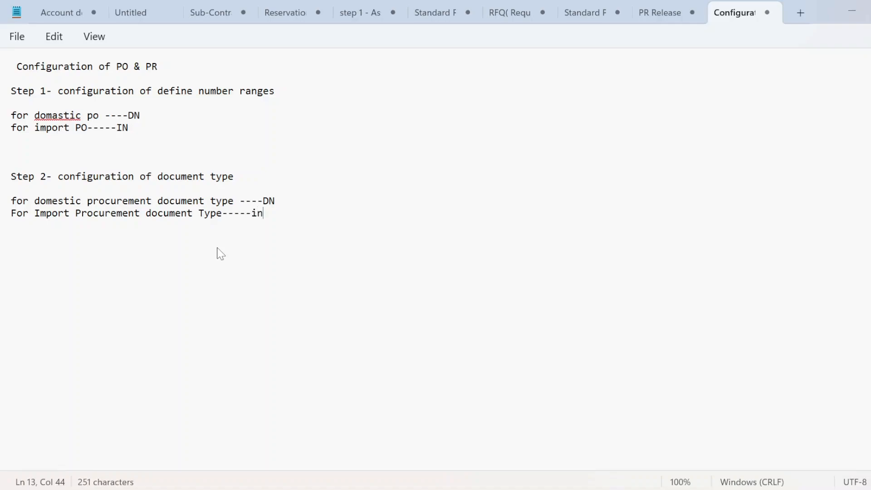
{"action": "key", "text": "BackSpace"}
{"action": "key", "text": "BackSpace"}
{"action": "key", "text": "Caps_Lock"}
{"action": "type", "text": "IN"}
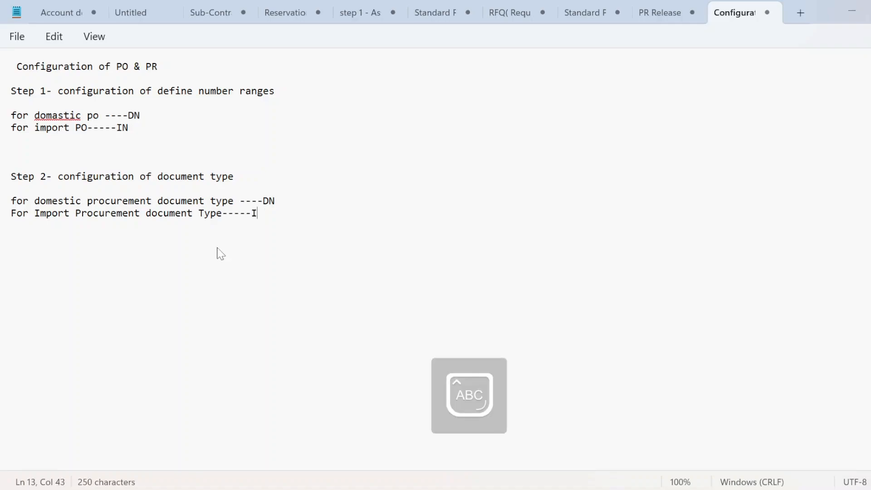
{"action": "key", "text": "Return"}
{"action": "key", "text": "Return"}
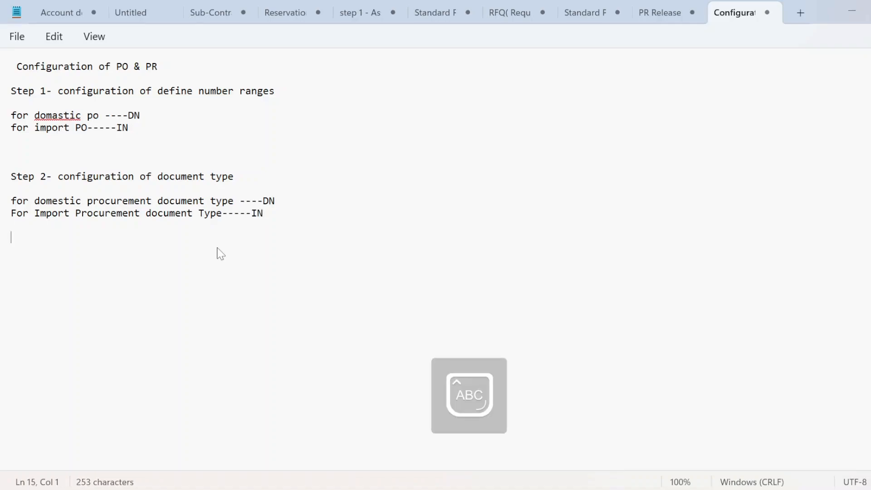
Switch back to SAP, leave the interval editor and open Define Document Types for Purchase Orders with a blank new entries table.
{"action": "key", "text": "alt+Tab"}
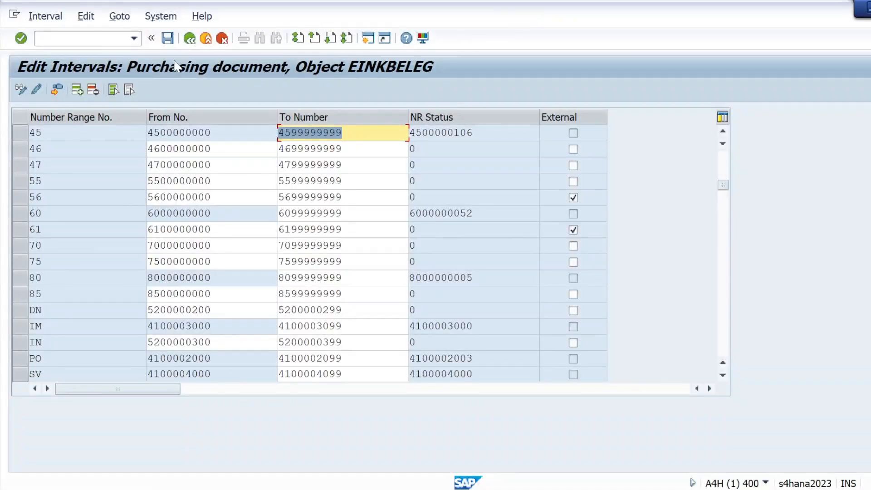
{"action": "left_click", "coordinate": [189, 38]}
{"action": "left_click", "coordinate": [189, 38]}
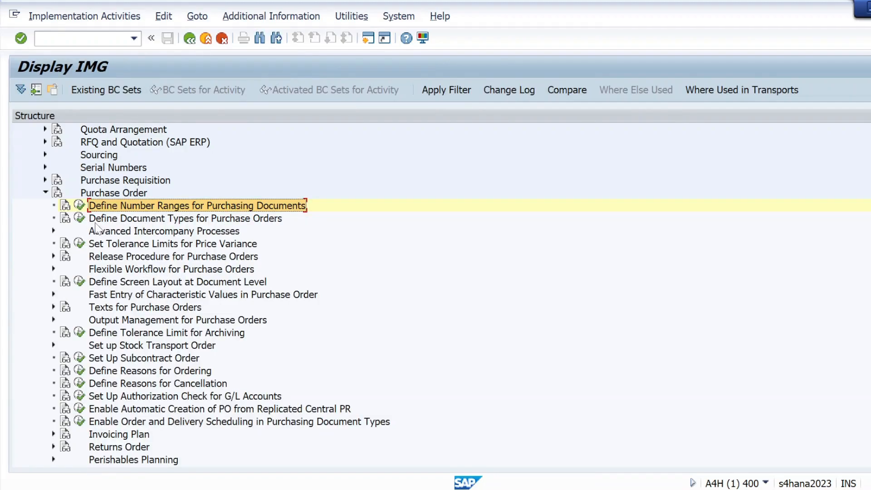
{"action": "left_click", "coordinate": [79, 219]}
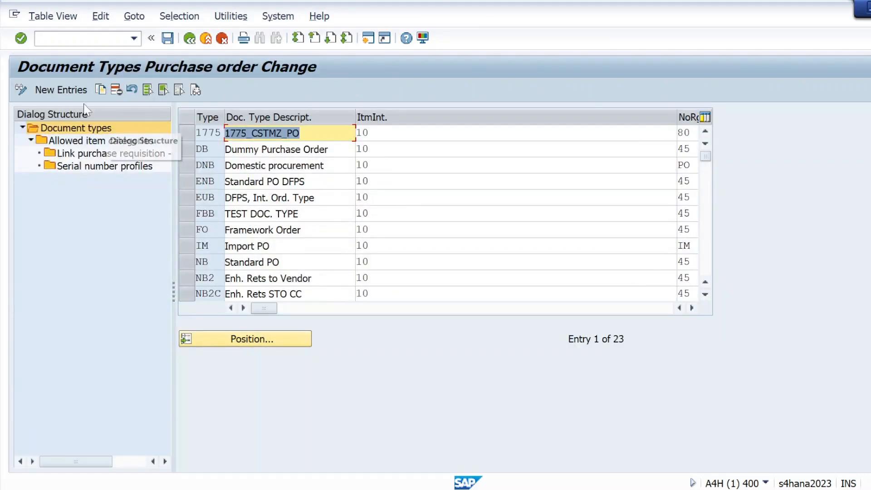
{"action": "left_click", "coordinate": [63, 90]}
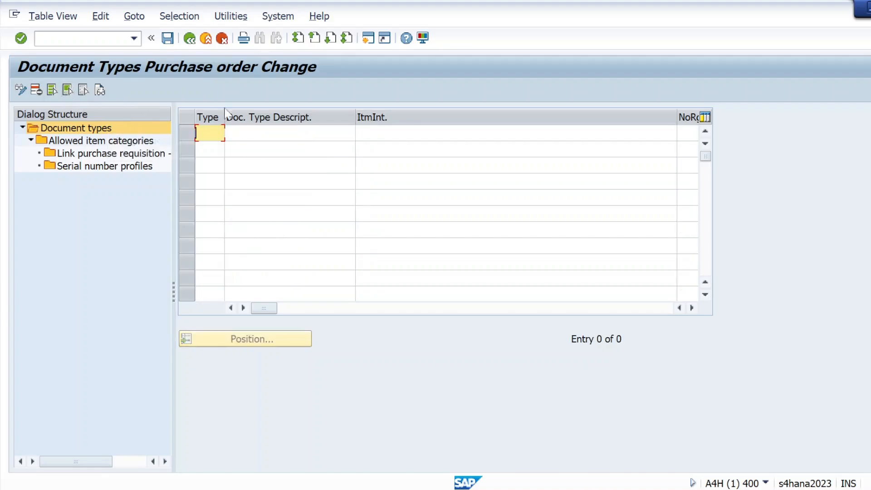
Leave the blank new entries table and select the NB Standard PO row in the purchase order document types list.
{"action": "left_click", "coordinate": [190, 39]}
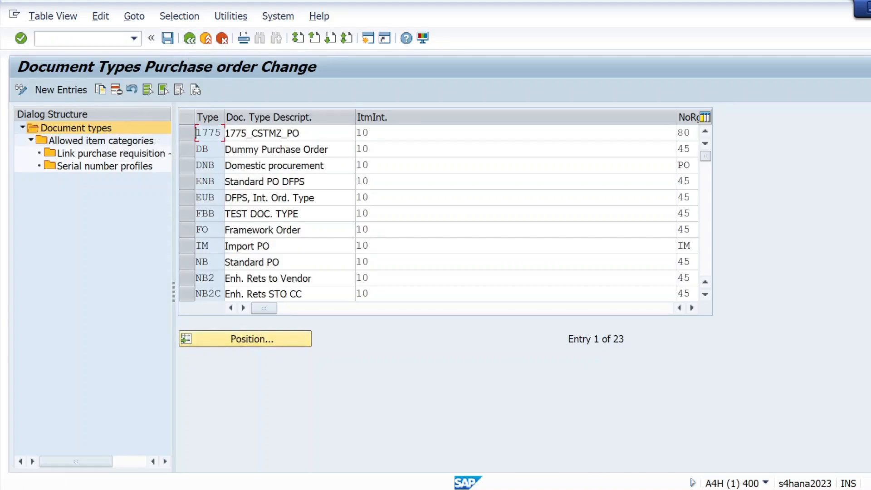
{"action": "left_click", "coordinate": [188, 263]}
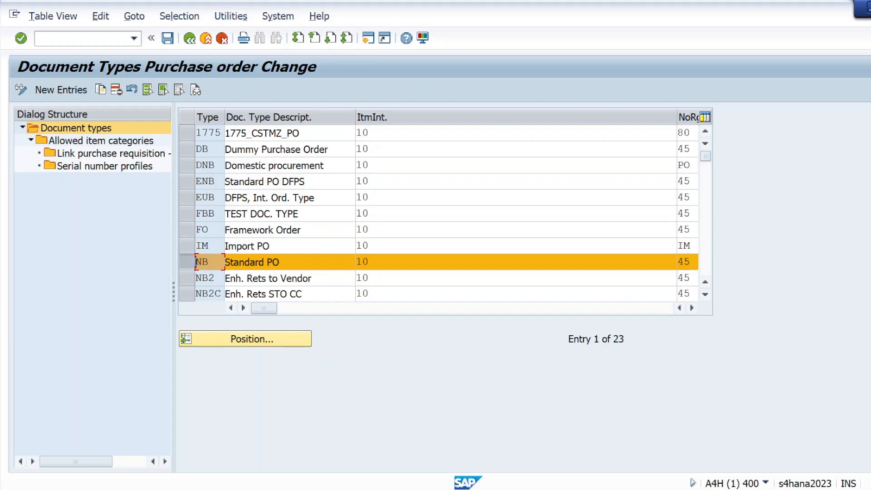
{"action": "double_click", "coordinate": [205, 262]}
Open transaction ME21N in a new session and review the order types available for a purchase order.
{"action": "key", "text": "ctrl+slash"}
{"action": "type", "text": "/OME21N"}
{"action": "key", "text": "Return"}
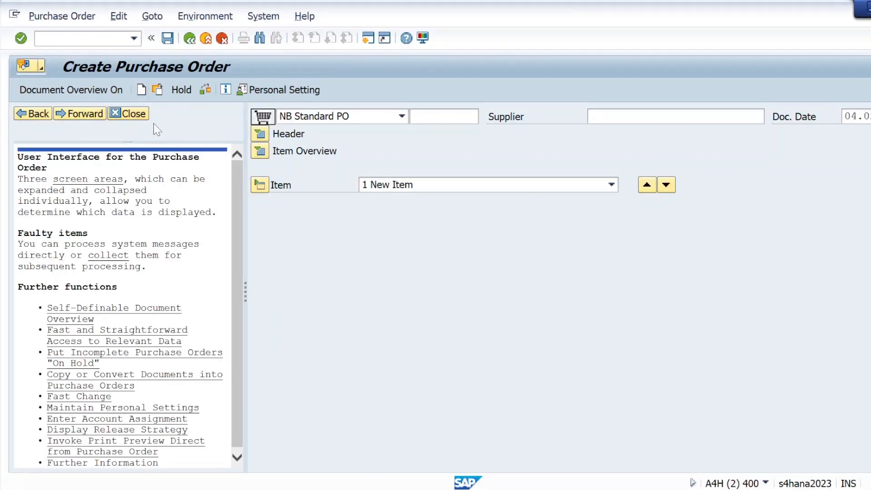
{"action": "left_click", "coordinate": [402, 116]}
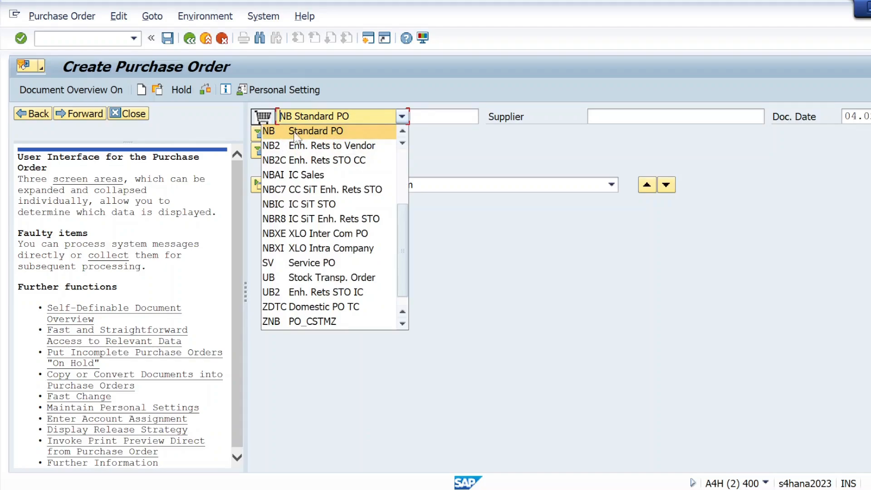
{"action": "left_click", "coordinate": [400, 203]}
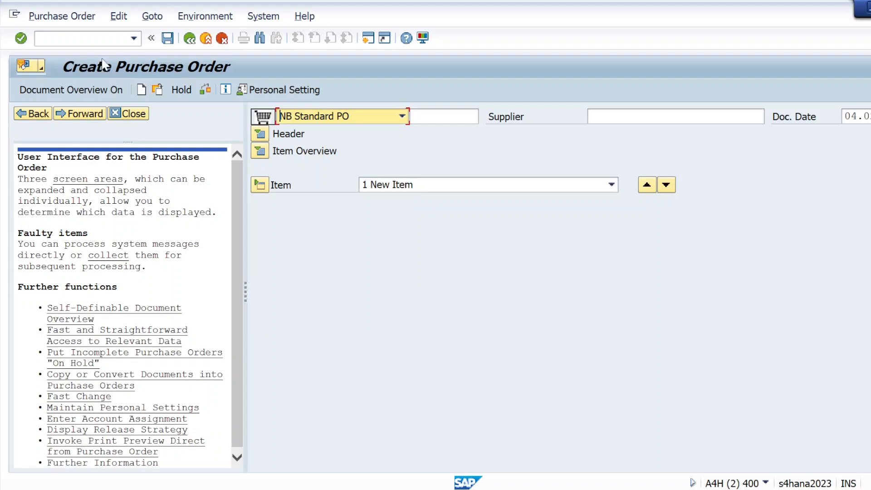
Open ME51N in the second session to view the purchase requisition type, close its help pane and switch back to the document types session.
{"action": "left_click", "coordinate": [87, 39]}
{"action": "type", "text": "/NM"}
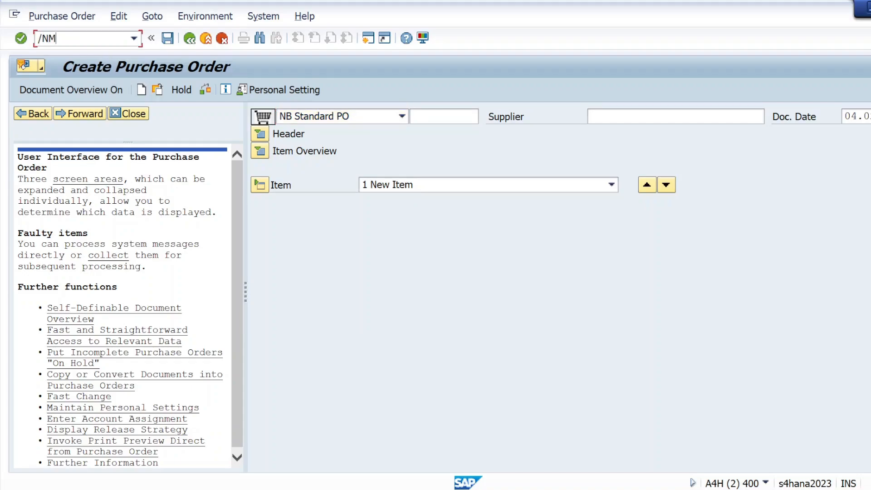
{"action": "type", "text": "E51N"}
{"action": "key", "text": "Return"}
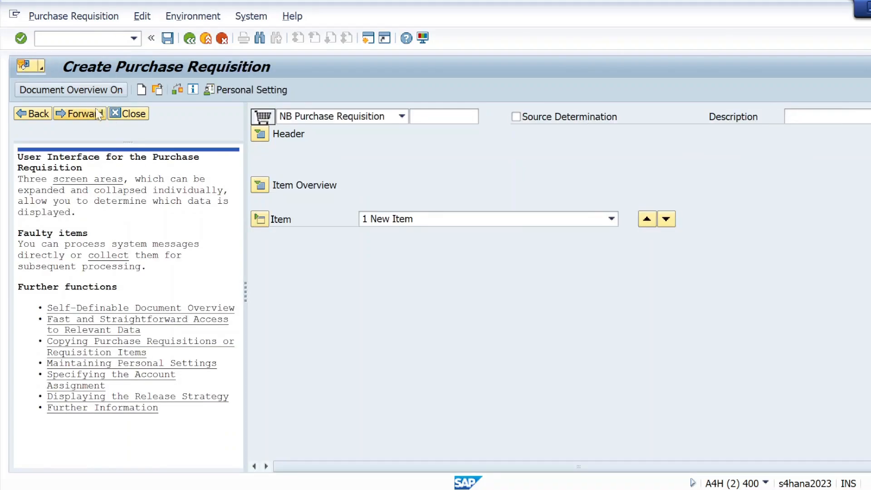
{"action": "left_click", "coordinate": [128, 113]}
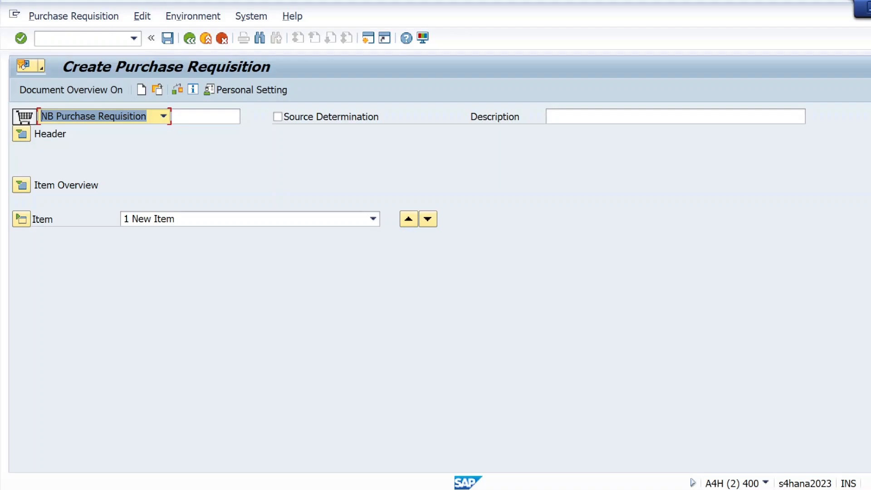
{"action": "left_click", "coordinate": [68, 39]}
{"action": "type", "text": "/"}
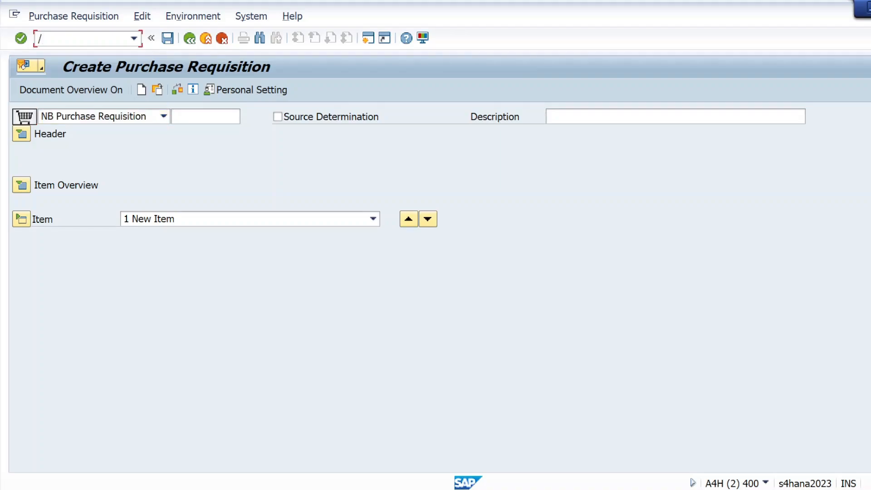
{"action": "key", "text": "alt+Tab"}
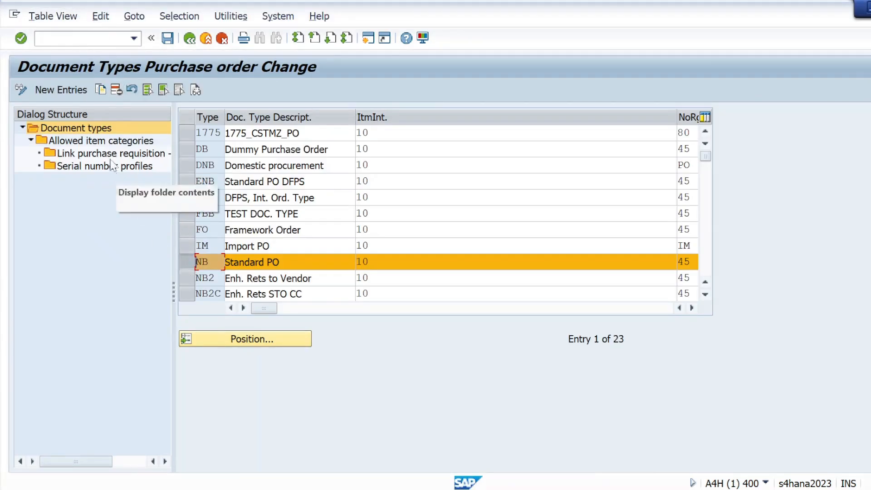
Copy the NB Standard PO entry and set the copy's type to DN, checking the domestic document type code in the Notepad notes.
{"action": "left_click", "coordinate": [101, 90]}
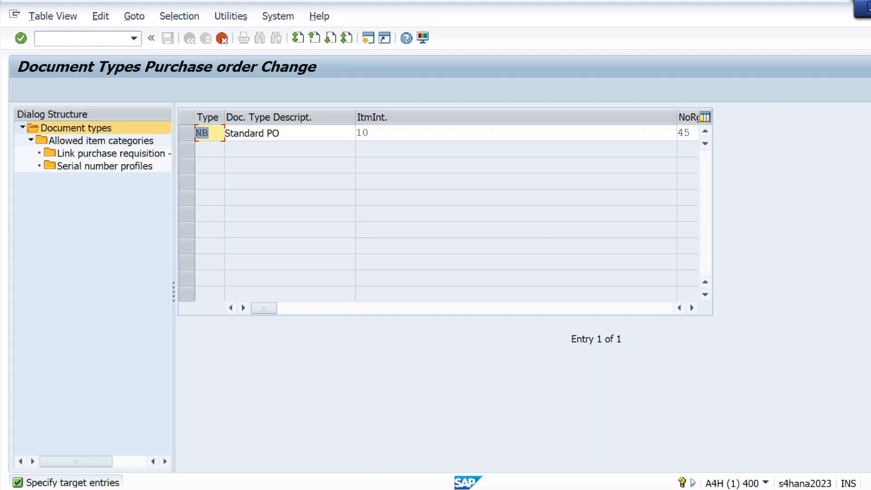
{"action": "left_click", "coordinate": [222, 38]}
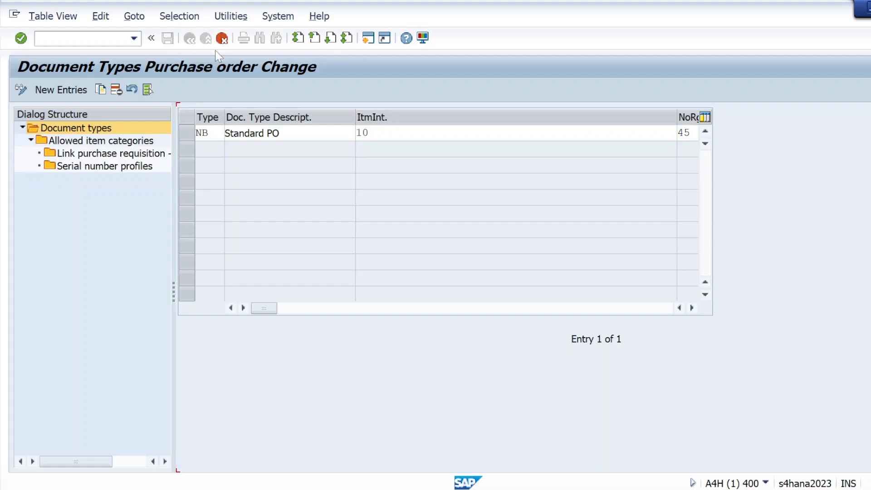
{"action": "left_click", "coordinate": [102, 92]}
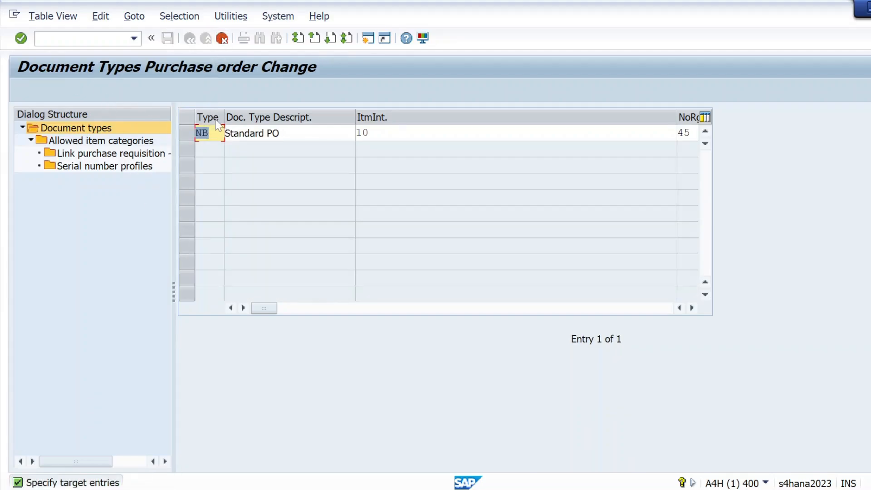
{"action": "key", "text": "BackSpace"}
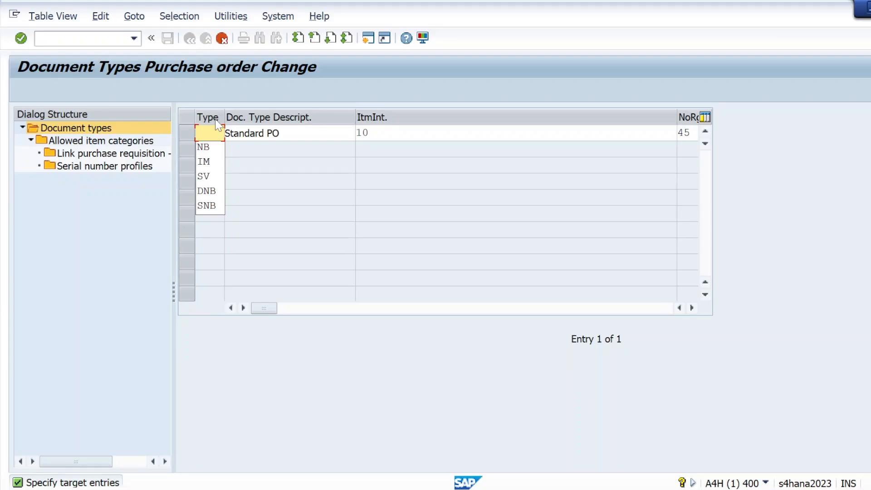
{"action": "key", "text": "alt+Tab"}
{"action": "key", "text": "alt+Tab"}
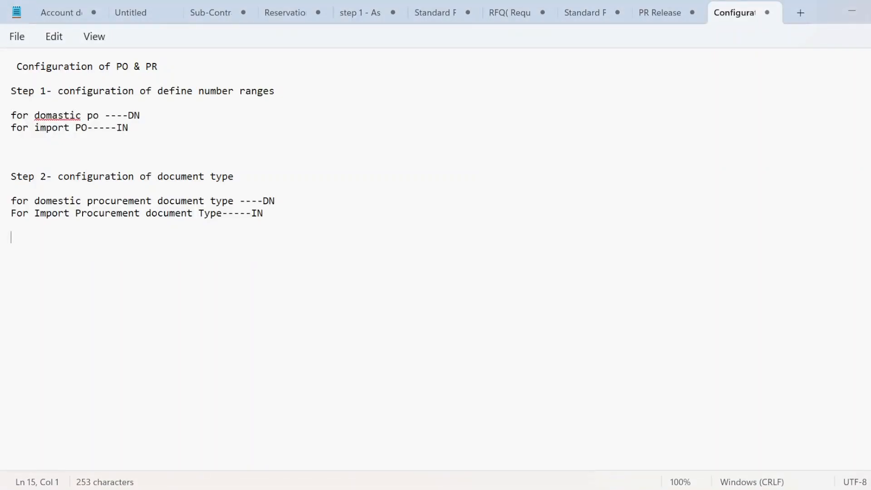
{"action": "left_click_drag", "start_coordinate": [276, 201], "coordinate": [262, 202]}
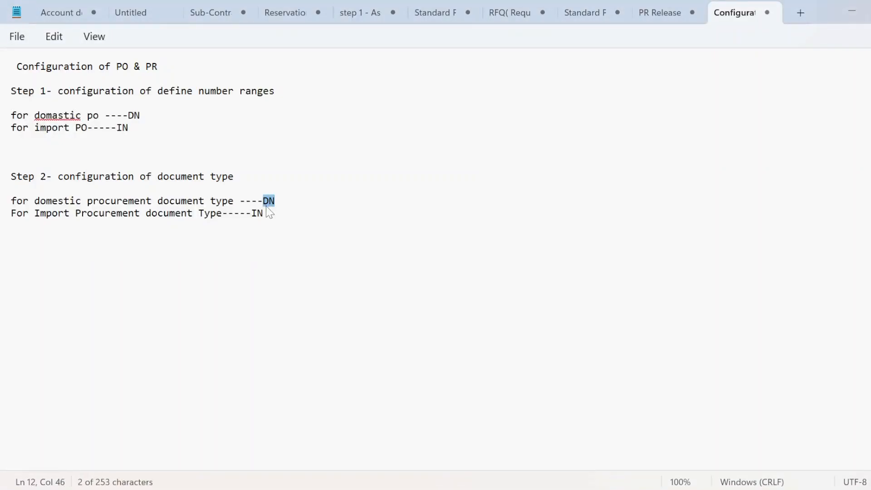
{"action": "key", "text": "alt+Tab"}
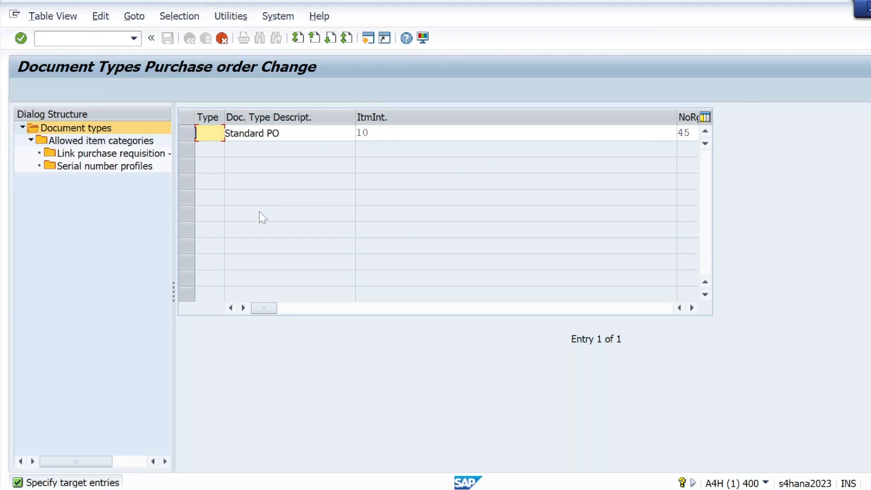
{"action": "type", "text": "DN"}
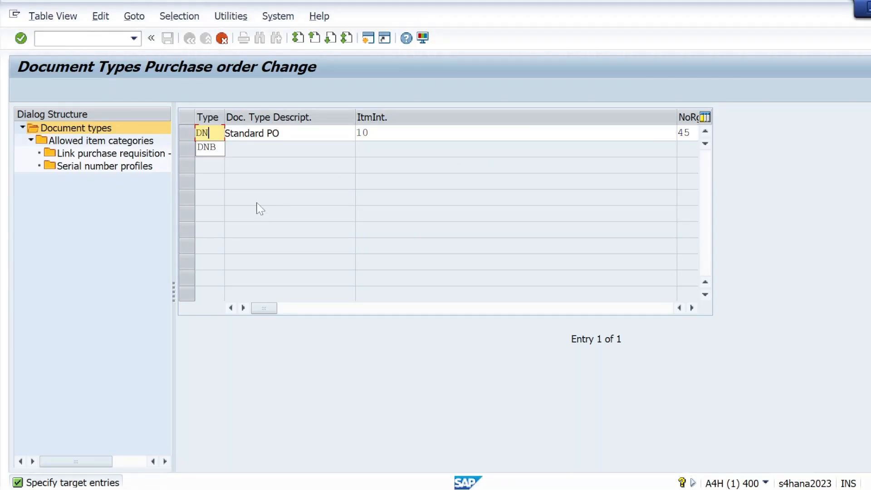
Replace the DN entry's description with "Domestic procurement".
{"action": "key", "text": "Tab"}
{"action": "key", "text": "BackSpace"}
{"action": "key", "text": "BackSpace"}
{"action": "key", "text": "BackSpace"}
{"action": "key", "text": "BackSpace"}
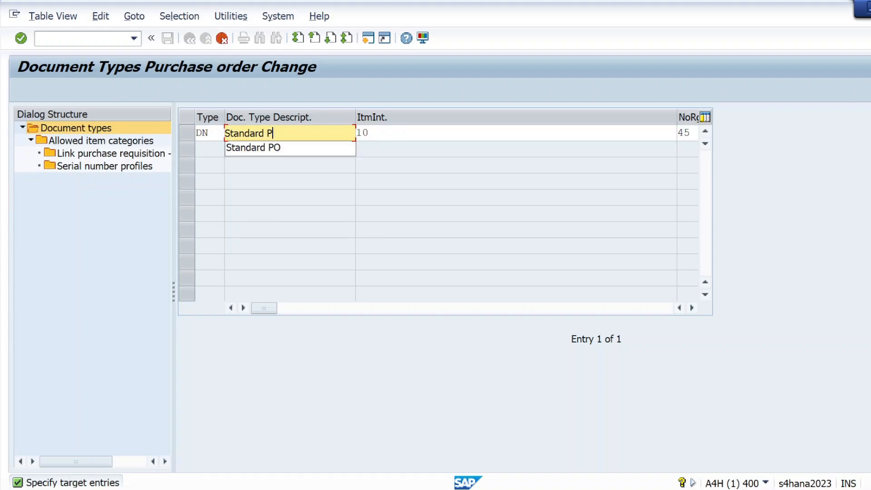
{"action": "key", "text": "BackSpace"}
{"action": "key", "text": "BackSpace"}
{"action": "key", "text": "BackSpace"}
{"action": "key", "text": "BackSpace"}
{"action": "key", "text": "BackSpace"}
{"action": "key", "text": "BackSpace"}
{"action": "key", "text": "BackSpace"}
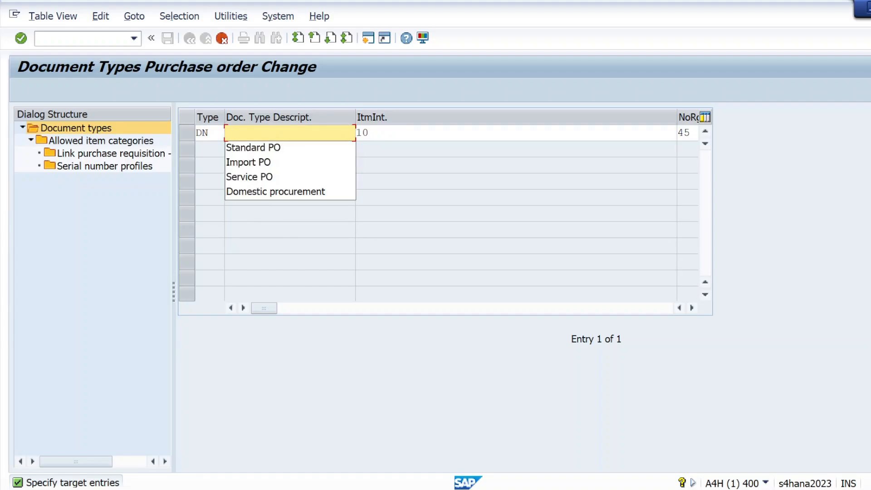
{"action": "type", "text": "d"}
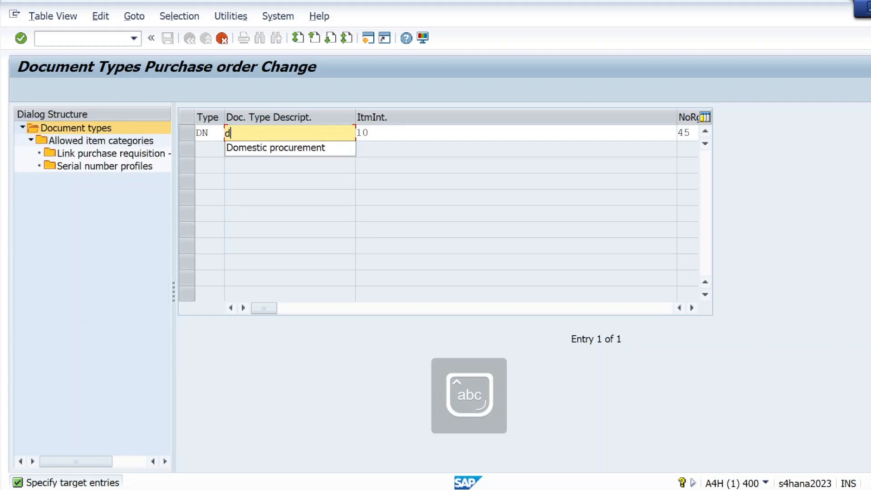
{"action": "key", "text": "BackSpace"}
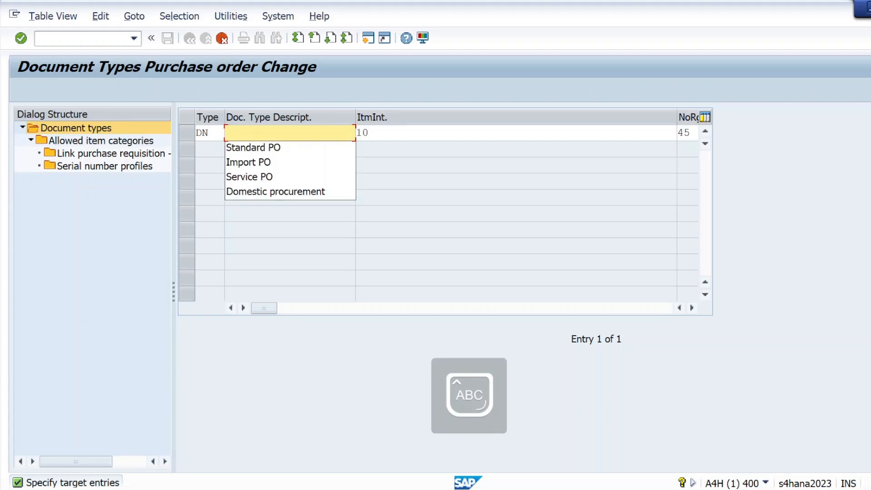
{"action": "left_click", "coordinate": [284, 192]}
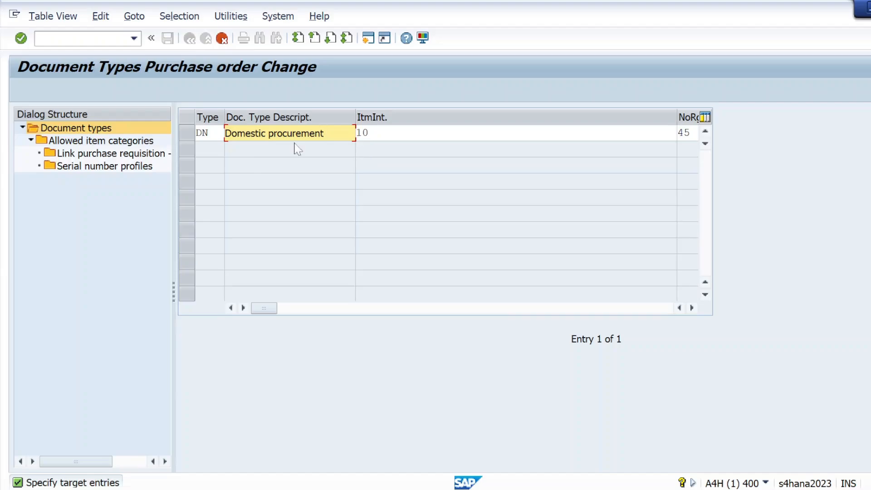
Confirm the DN copy with all dependent entries and save it under the proposed customizing request.
{"action": "left_click", "coordinate": [21, 38]}
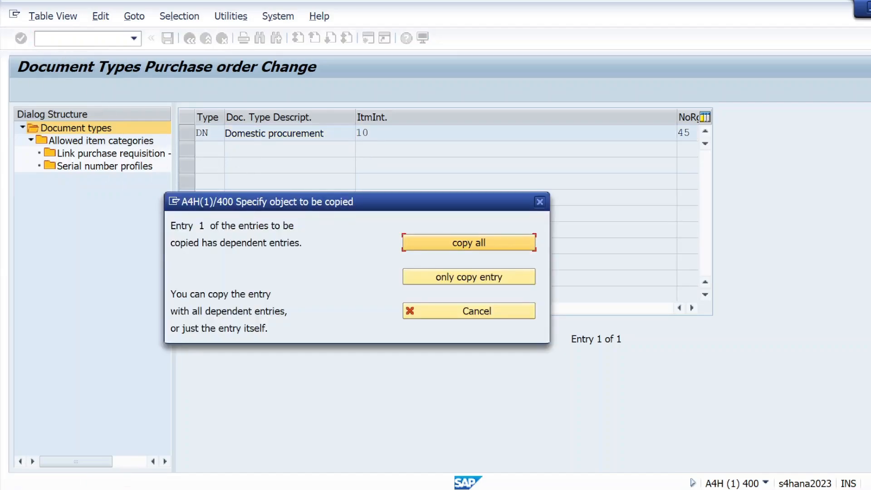
{"action": "left_click", "coordinate": [438, 248]}
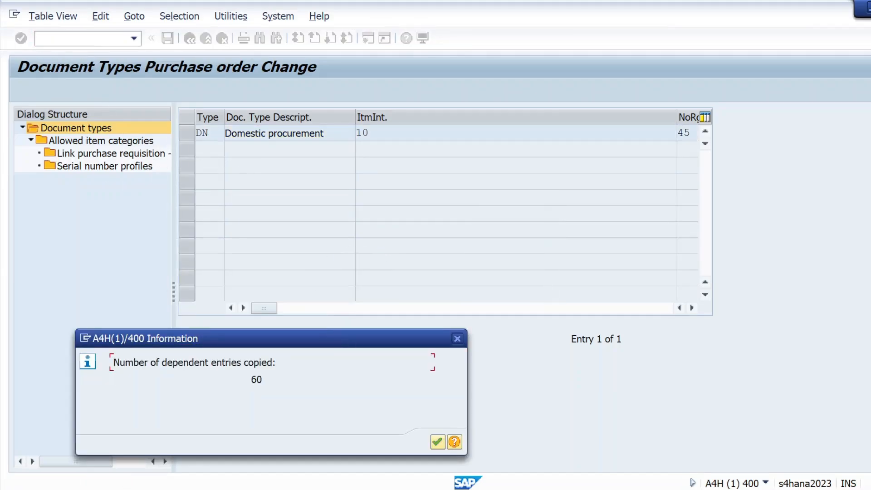
{"action": "left_click", "coordinate": [438, 441]}
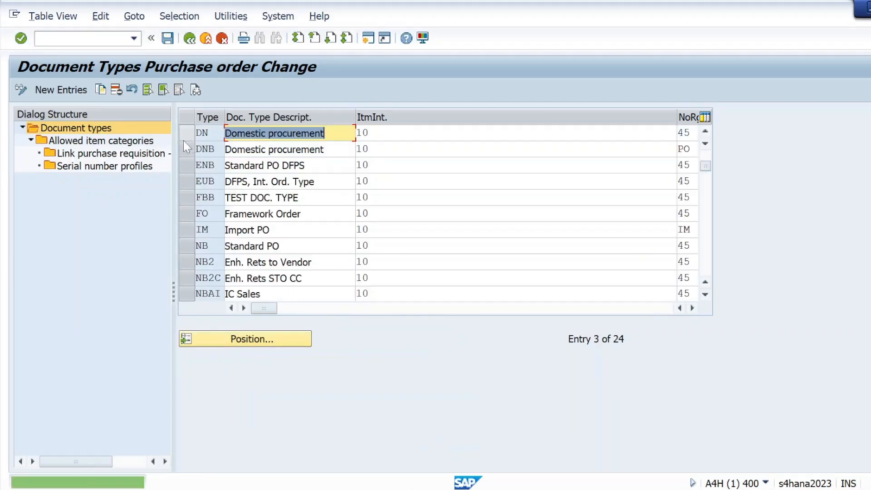
{"action": "left_click", "coordinate": [167, 39]}
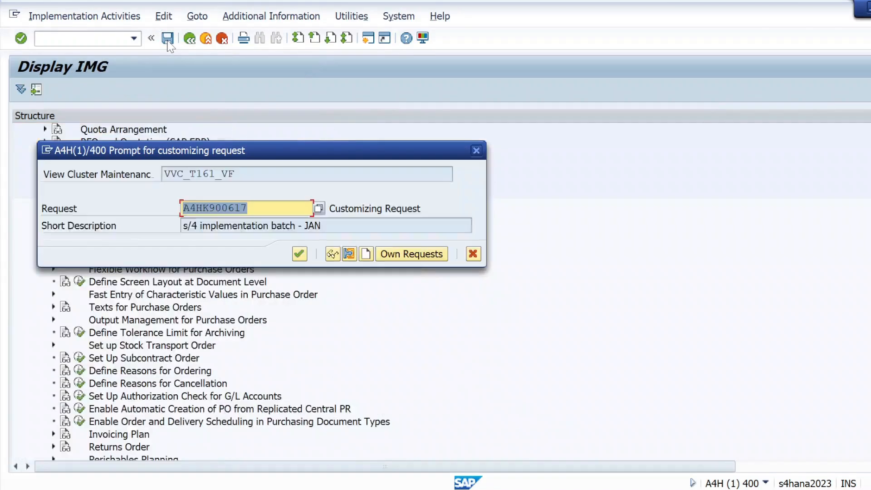
{"action": "left_click", "coordinate": [300, 251]}
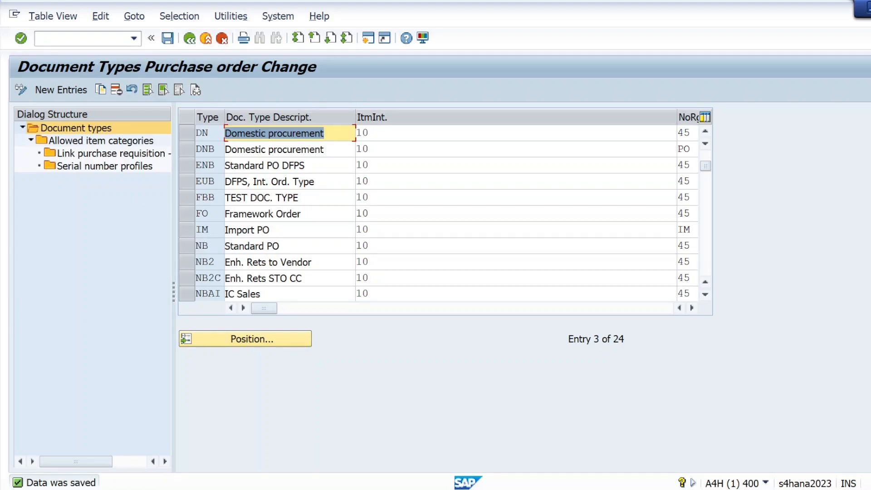
In Notepad, add the line "Step3--- assign document type with number range" below the document type notes, and return to the SAP document types session.
{"action": "key", "text": "alt+Tab"}
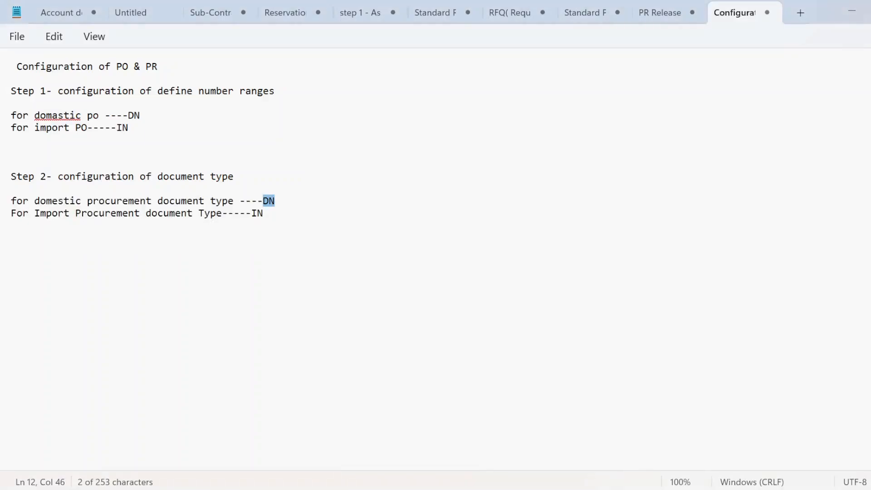
{"action": "left_click", "coordinate": [11, 238]}
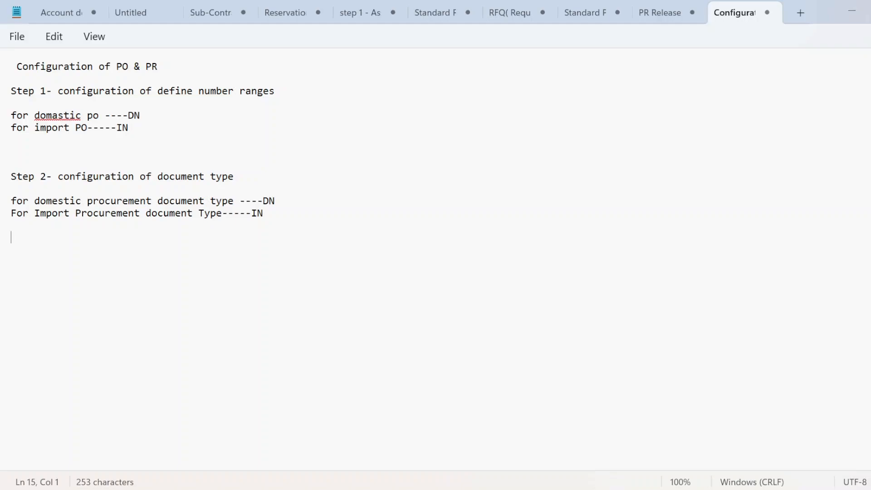
{"action": "type", "text": "S"}
{"action": "key", "text": "Caps_Lock"}
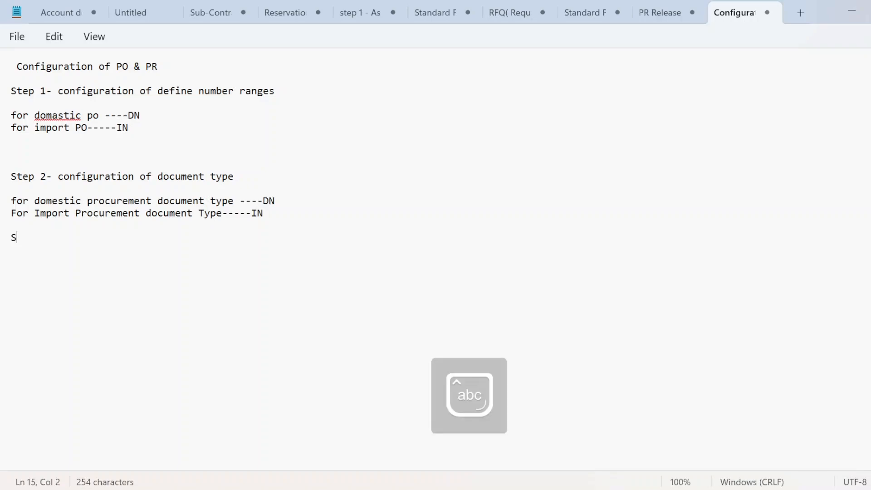
{"action": "type", "text": "tep3="}
{"action": "key", "text": "BackSpace"}
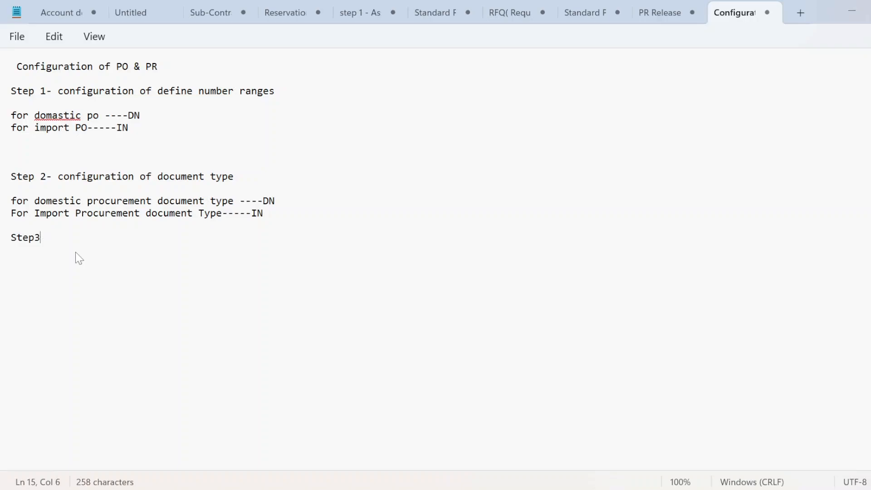
{"action": "type", "text": "--- assign d"}
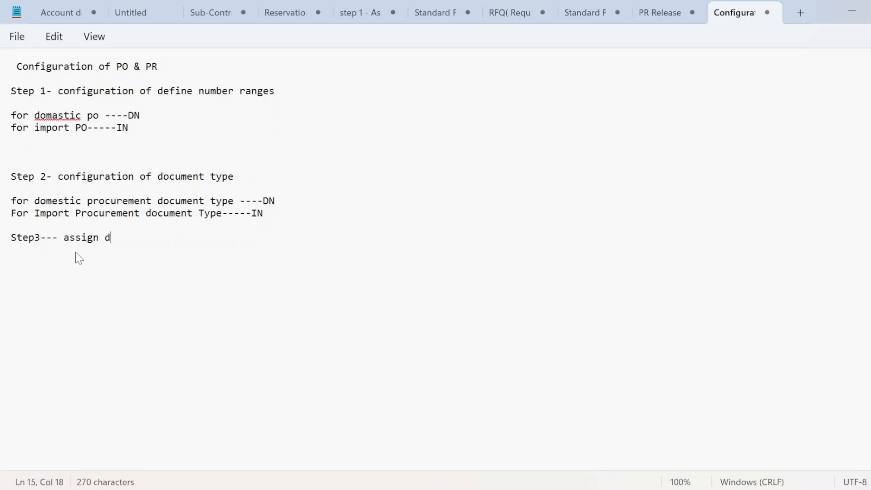
{"action": "type", "text": "ocument "}
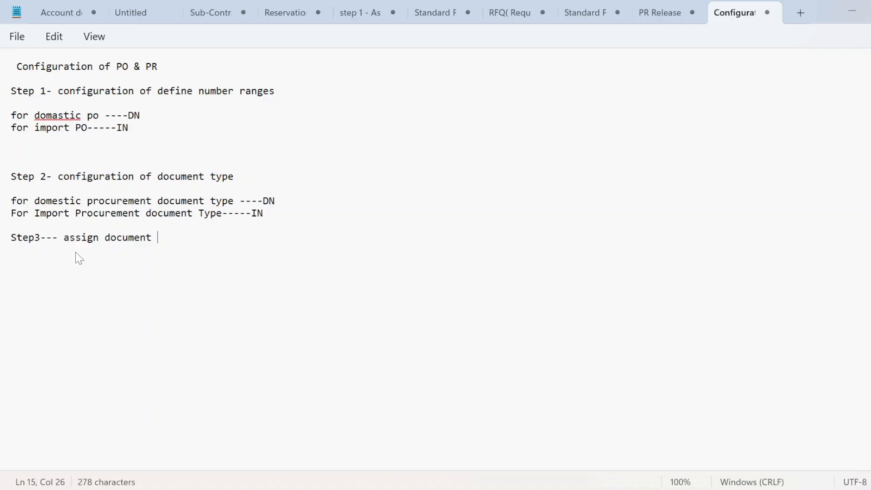
{"action": "type", "text": "type with ny"}
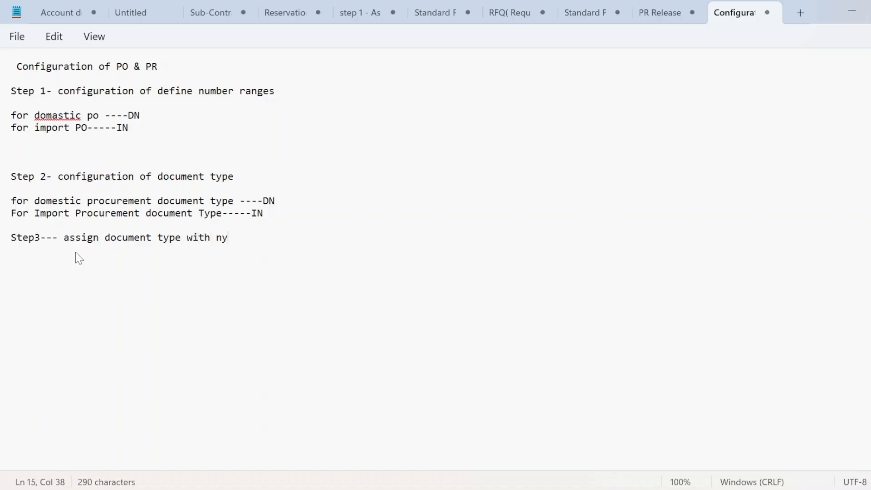
{"action": "key", "text": "BackSpace"}
{"action": "type", "text": "umber range"}
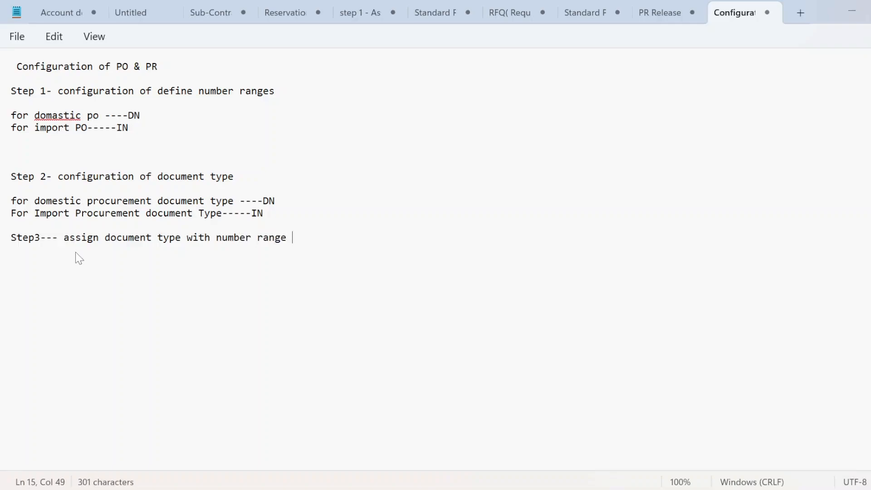
{"action": "key", "text": "Return"}
{"action": "key", "text": "Return"}
{"action": "key", "text": "alt+Tab"}
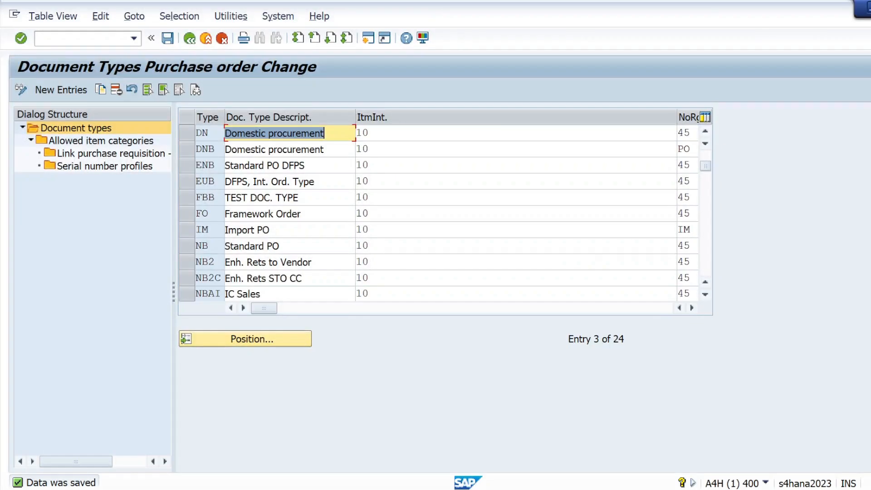
{"action": "left_click", "coordinate": [189, 134]}
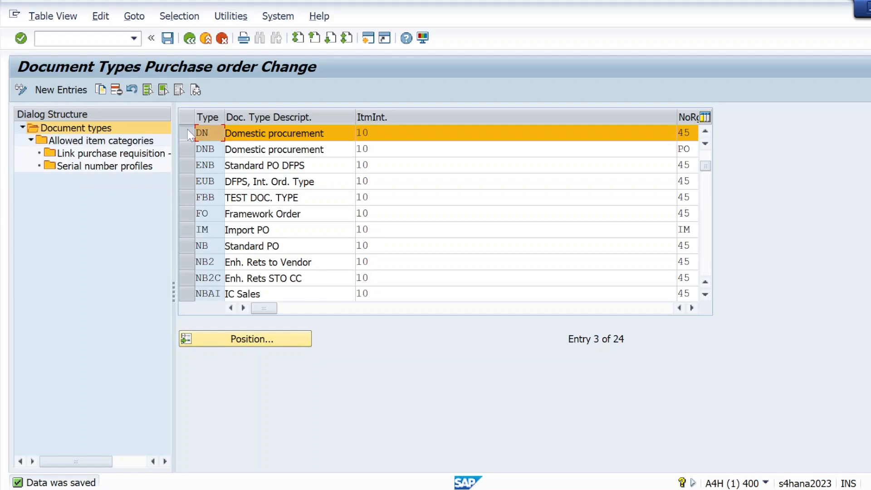
{"action": "left_click", "coordinate": [20, 90]}
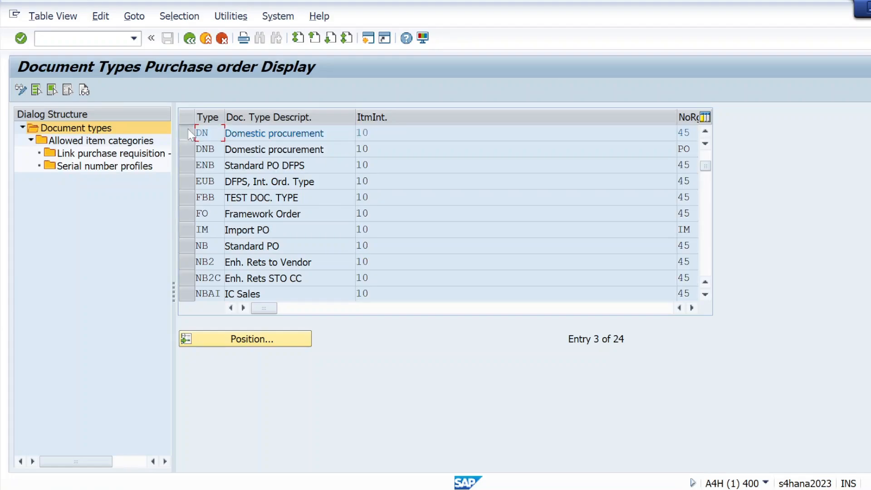
{"action": "left_click", "coordinate": [692, 308]}
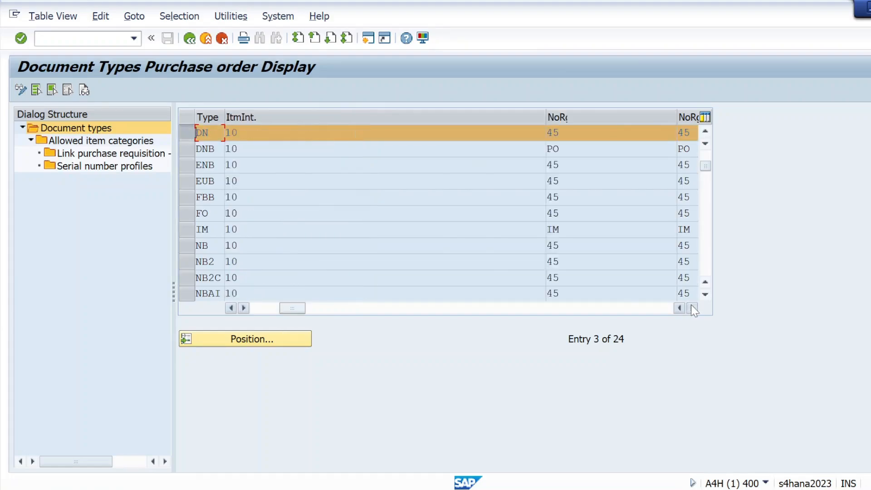
{"action": "left_click", "coordinate": [692, 307]}
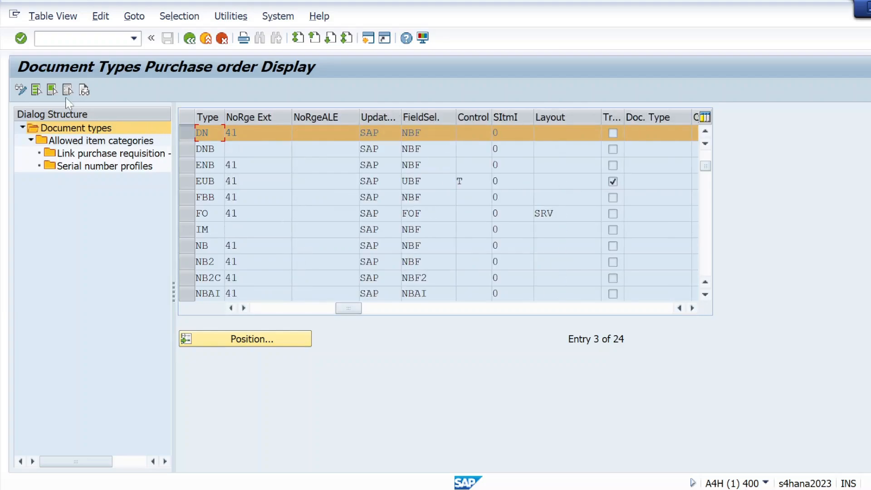
{"action": "left_click", "coordinate": [21, 90]}
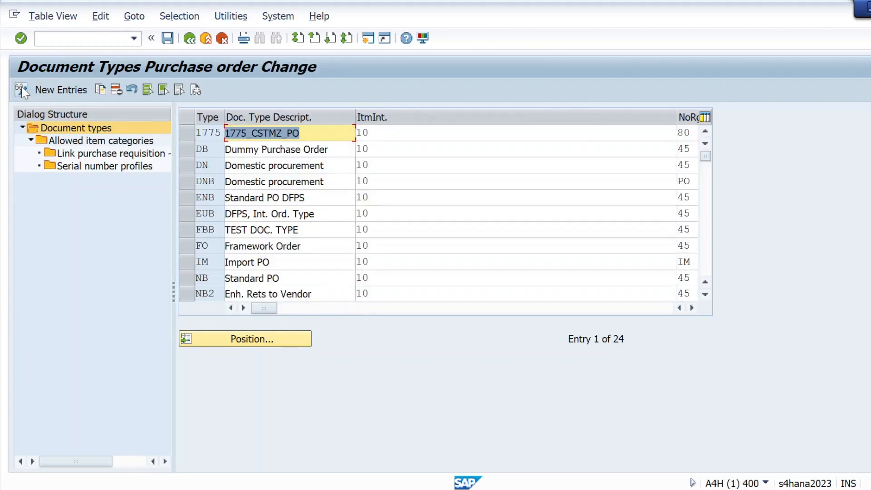
Clear the external number range of the DN Domestic procurement document type.
{"action": "left_click", "coordinate": [186, 165]}
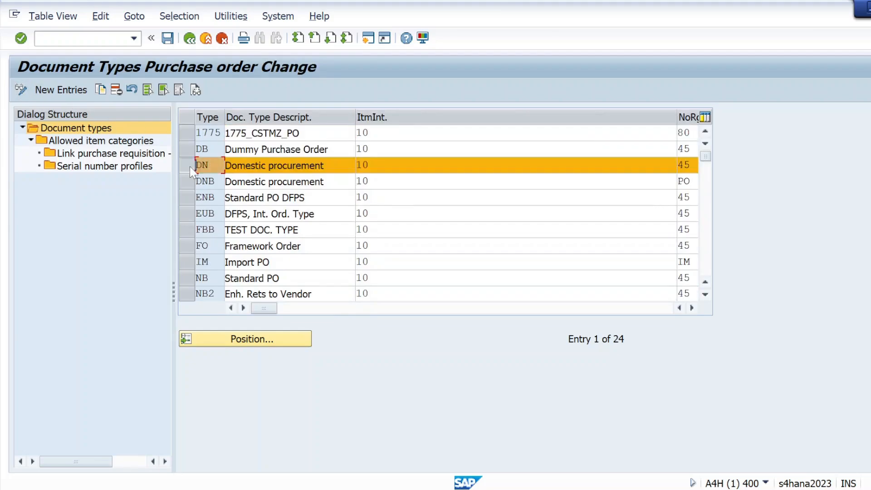
{"action": "left_click", "coordinate": [692, 306]}
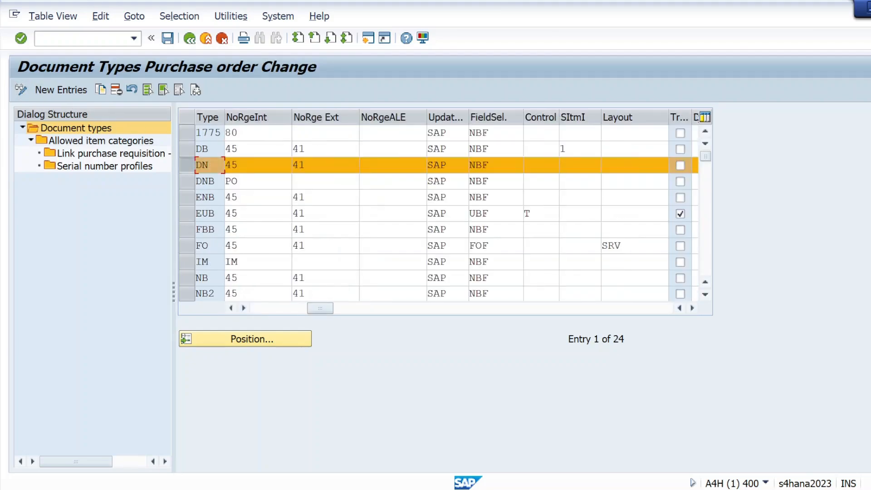
{"action": "left_click", "coordinate": [247, 165]}
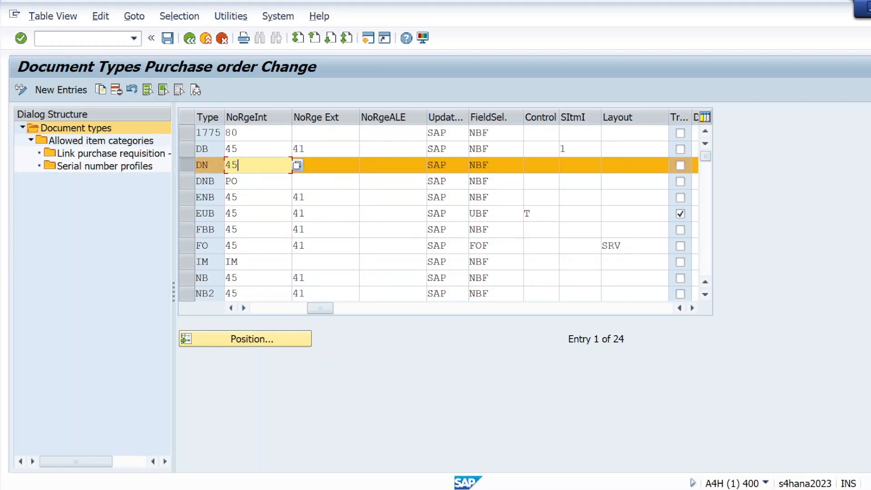
{"action": "left_click", "coordinate": [303, 170]}
{"action": "type", "text": "41"}
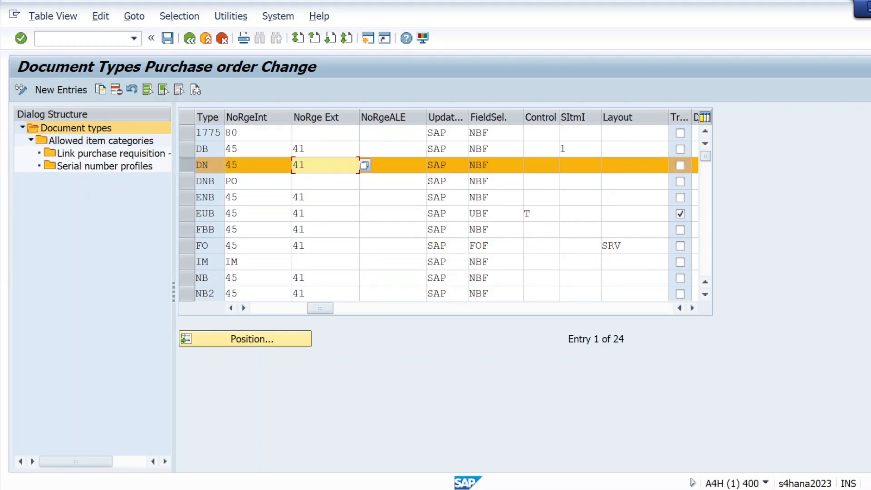
{"action": "key", "text": "BackSpace"}
{"action": "key", "text": "BackSpace"}
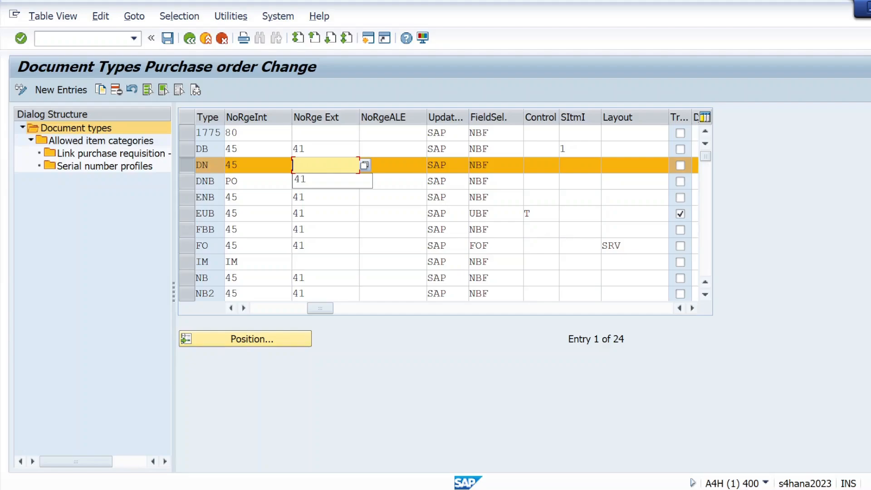
Set the DN document type's internal number range to DN, checking the code in the Notepad notes, and save the change.
{"action": "left_click", "coordinate": [245, 165]}
{"action": "key", "text": "BackSpace"}
{"action": "key", "text": "BackSpace"}
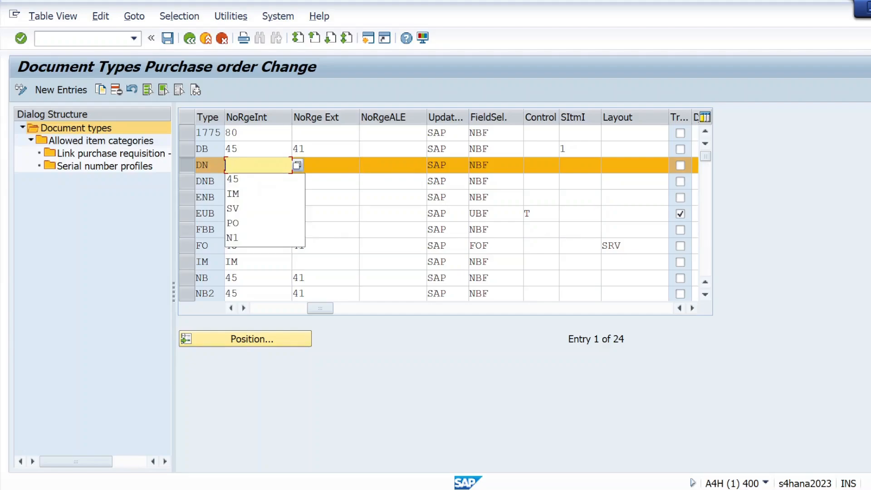
{"action": "key", "text": "Caps_Lock"}
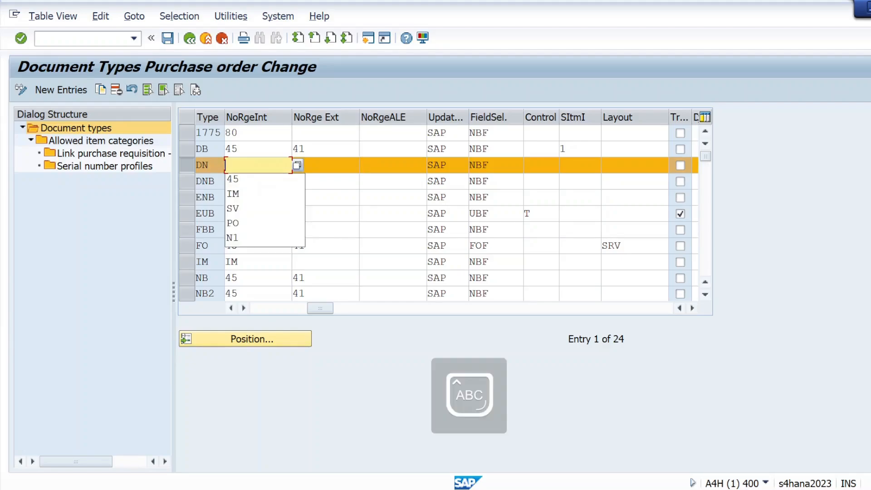
{"action": "key", "text": "alt+Tab"}
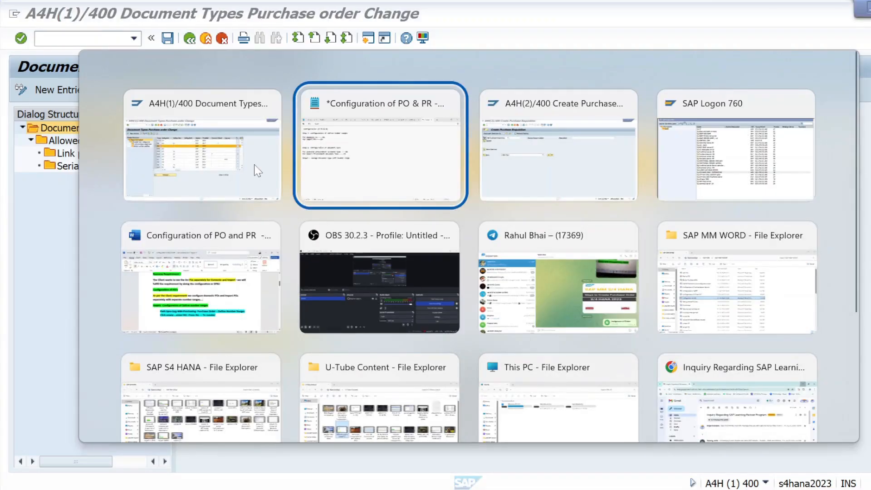
{"action": "key", "text": "alt+Tab"}
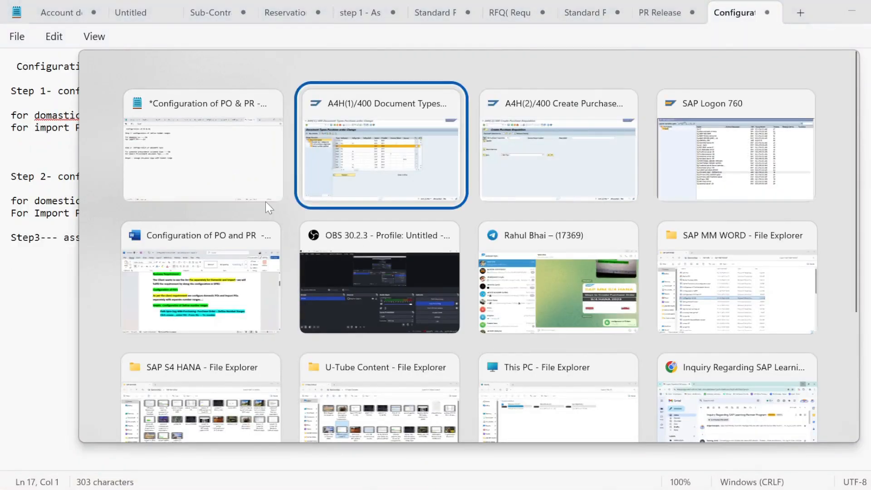
{"action": "type", "text": "DN"}
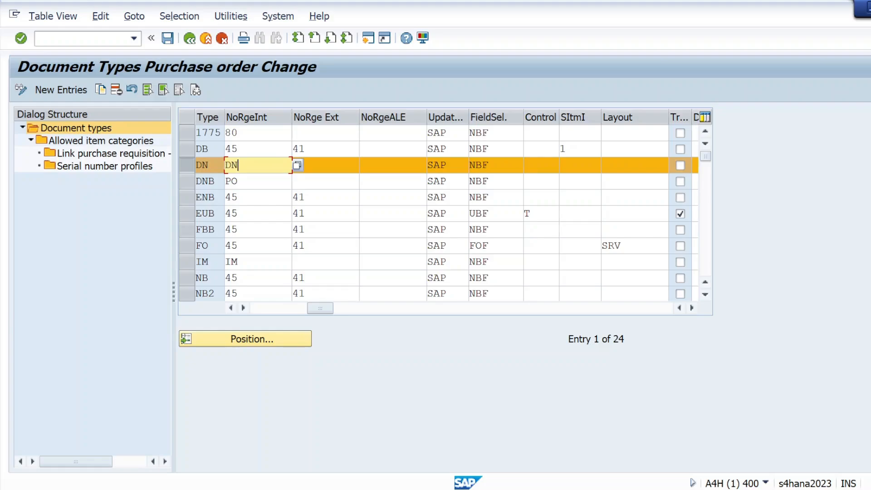
{"action": "key", "text": "Tab"}
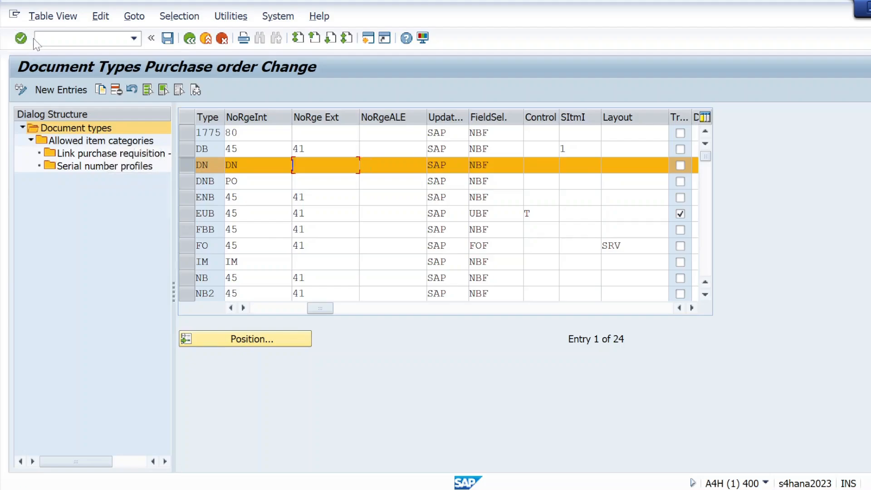
{"action": "left_click", "coordinate": [168, 38]}
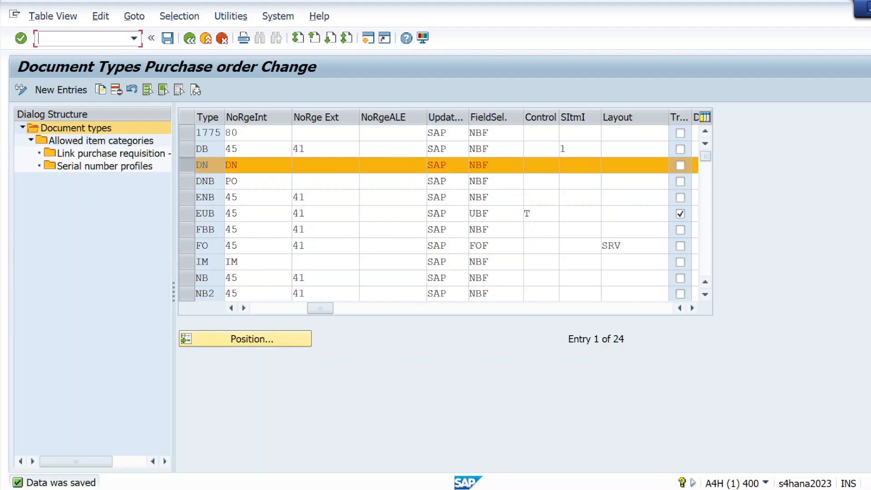
Open transaction ME21N and choose DN Domestic procurement as the document type of the new purchase order.
{"action": "type", "text": "/NME21N"}
{"action": "key", "text": "Return"}
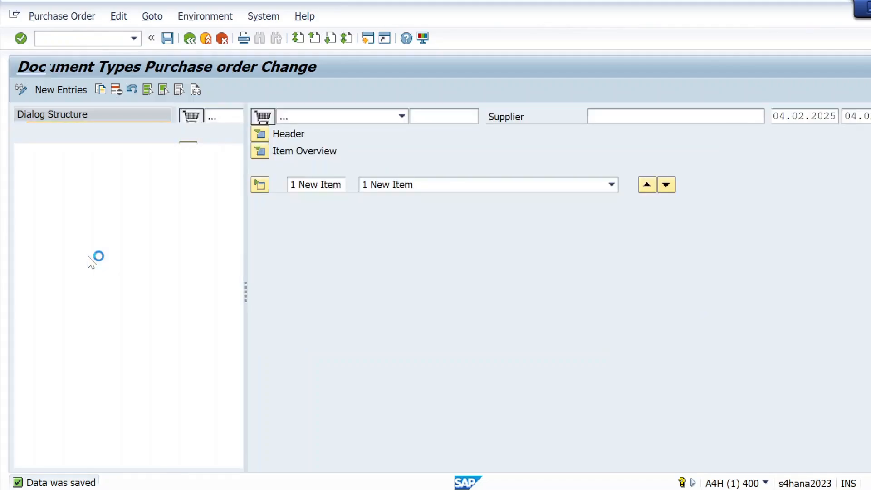
{"action": "left_click", "coordinate": [127, 116]}
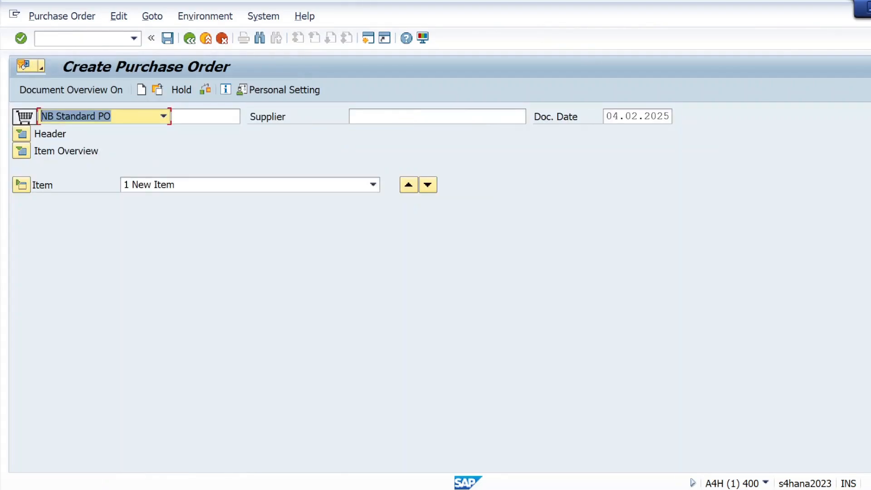
{"action": "left_click", "coordinate": [159, 116]}
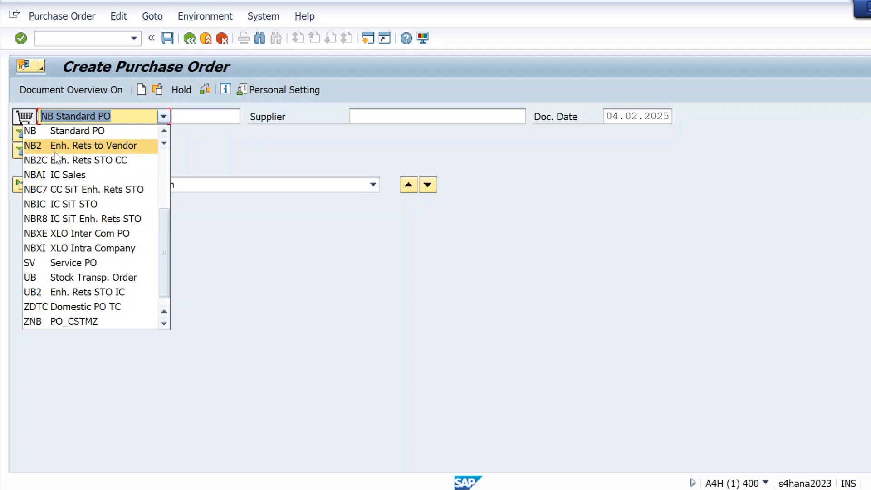
{"action": "scroll", "coordinate": [60, 174], "scroll_direction": "up", "scroll_amount": 3}
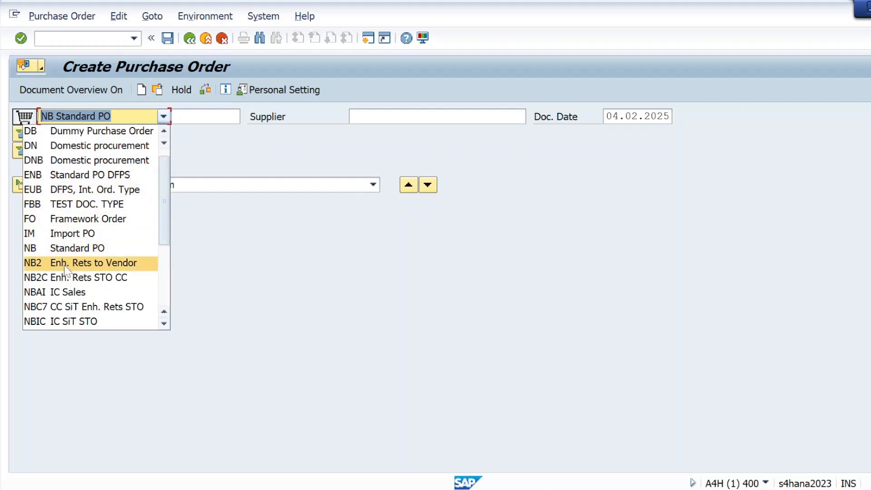
{"action": "left_click", "coordinate": [59, 146]}
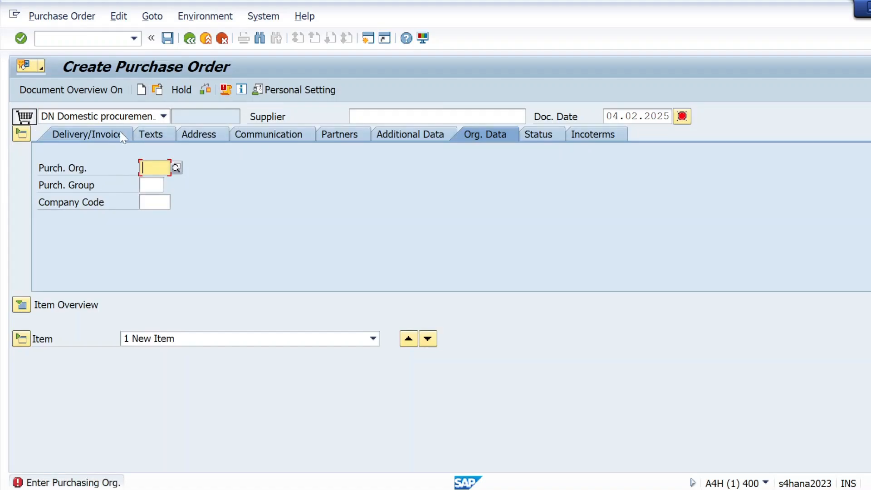
Enter supplier vendor 019, purchasing organization KRP1, purchasing group 001 and company code KRIP in the DN order header, and expand the item overview.
{"action": "left_click", "coordinate": [373, 117]}
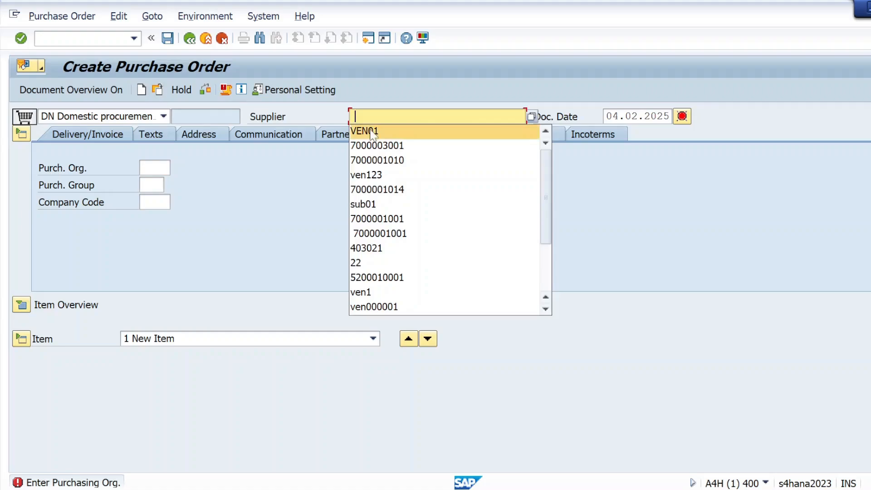
{"action": "left_click", "coordinate": [372, 148]}
{"action": "left_click", "coordinate": [154, 168]}
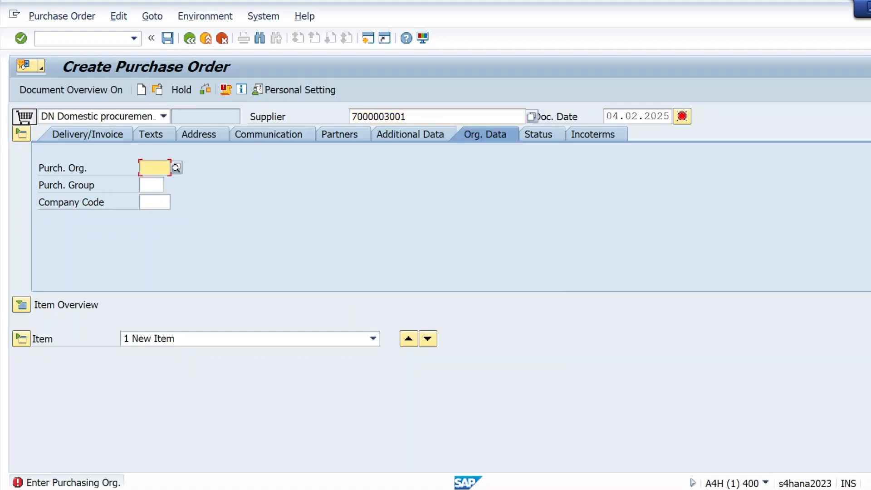
{"action": "left_click", "coordinate": [152, 181]}
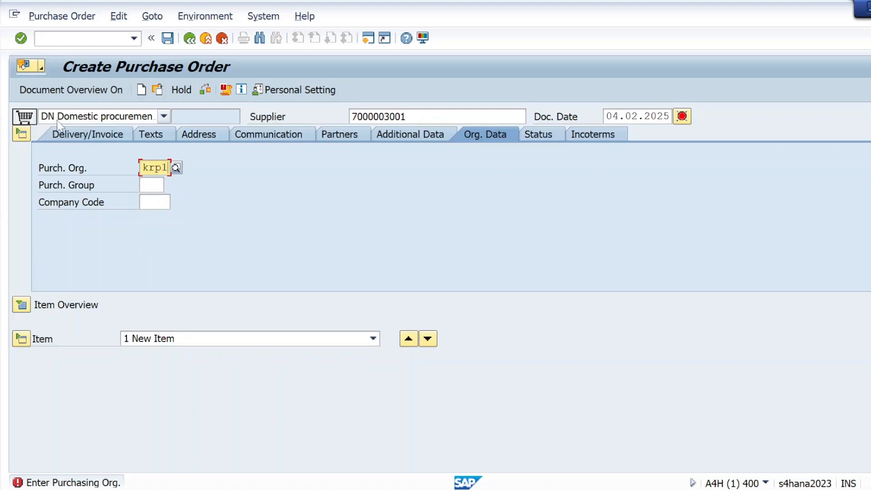
{"action": "double_click", "coordinate": [150, 185]}
{"action": "left_click", "coordinate": [155, 200]}
{"action": "double_click", "coordinate": [152, 202]}
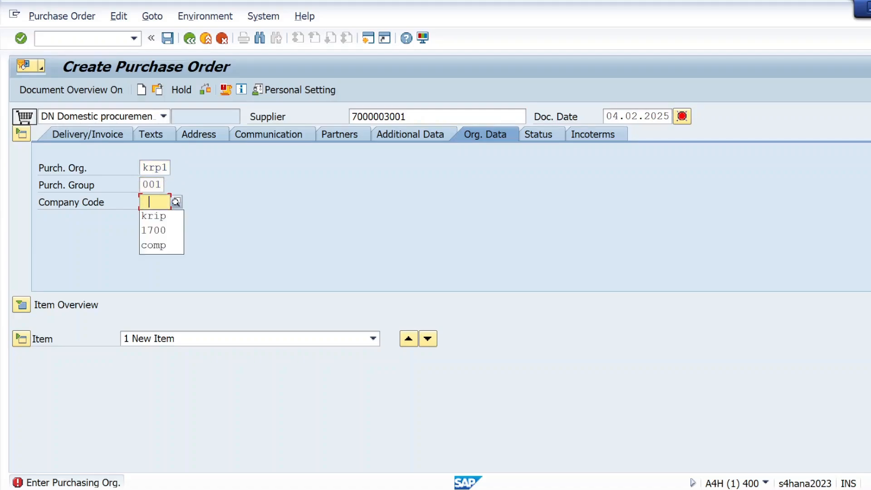
{"action": "left_click", "coordinate": [151, 213]}
{"action": "left_click", "coordinate": [109, 307]}
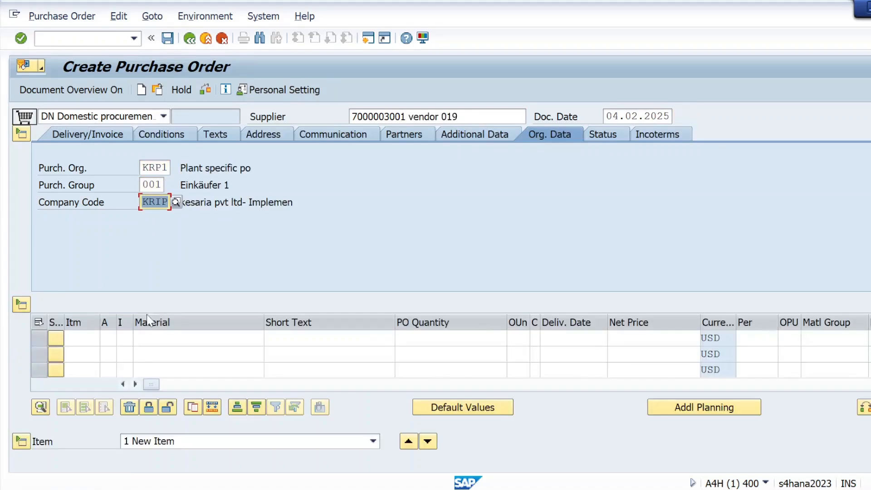
Fill the first item of the DN order with material MAT01, quantity 100, net price 10 and its plant.
{"action": "double_click", "coordinate": [187, 336]}
{"action": "left_click", "coordinate": [158, 138]}
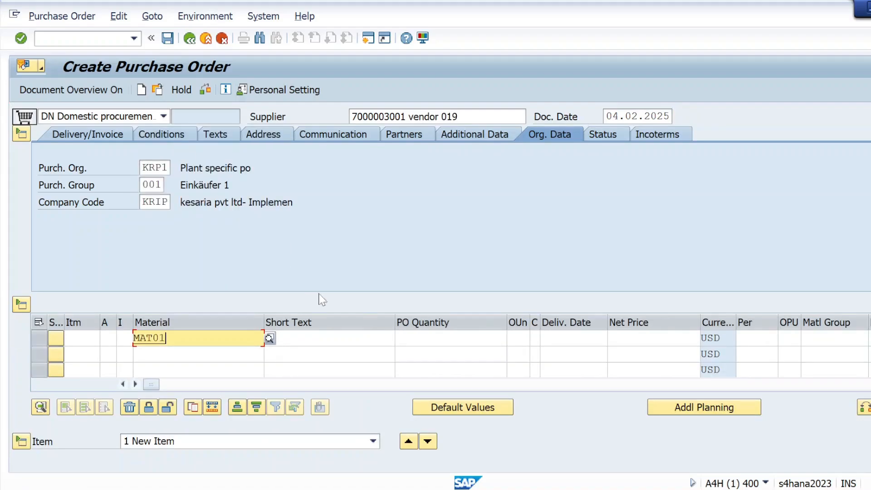
{"action": "double_click", "coordinate": [476, 338]}
{"action": "left_click", "coordinate": [481, 353]}
{"action": "double_click", "coordinate": [662, 337]}
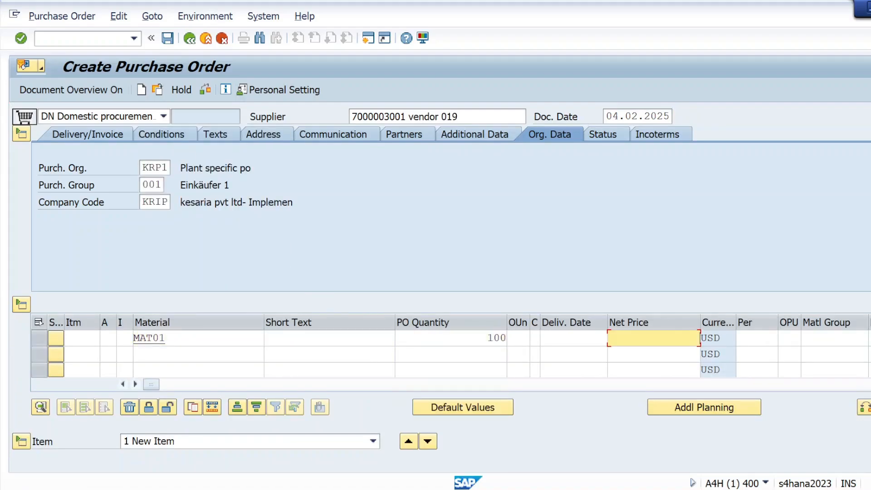
{"action": "left_click", "coordinate": [676, 179]}
{"action": "double_click", "coordinate": [870, 338]}
{"action": "left_click", "coordinate": [867, 354]}
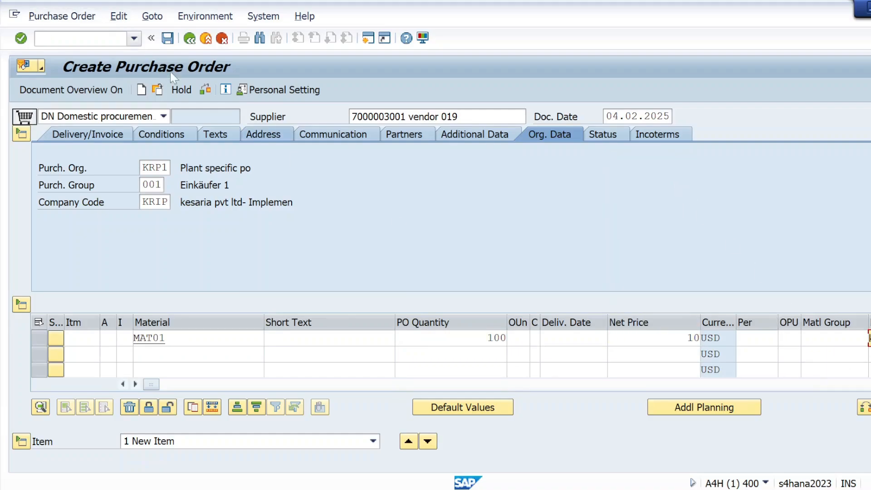
Check and save the DN purchase order, and close the details of the creation message.
{"action": "left_click", "coordinate": [208, 89]}
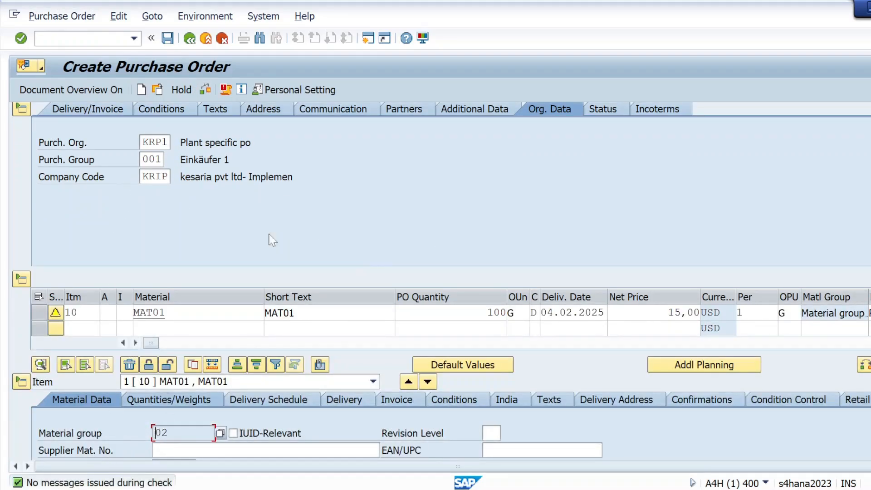
{"action": "left_click", "coordinate": [167, 38]}
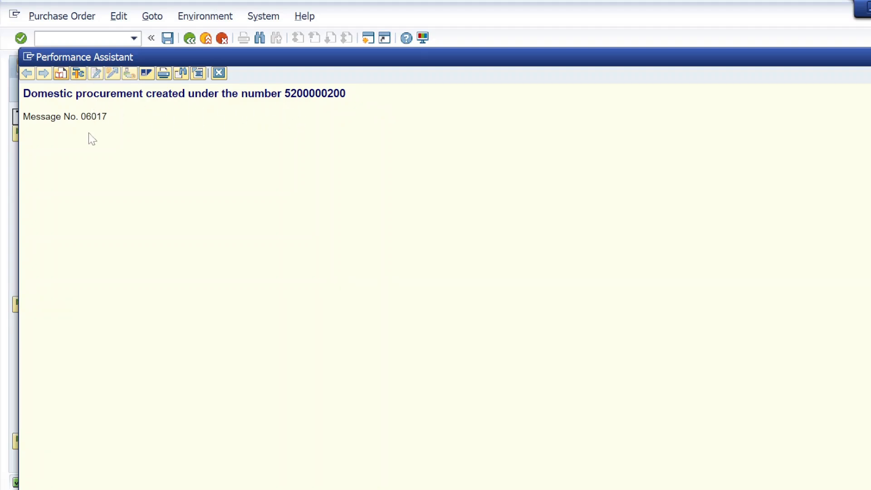
{"action": "left_click", "coordinate": [219, 74]}
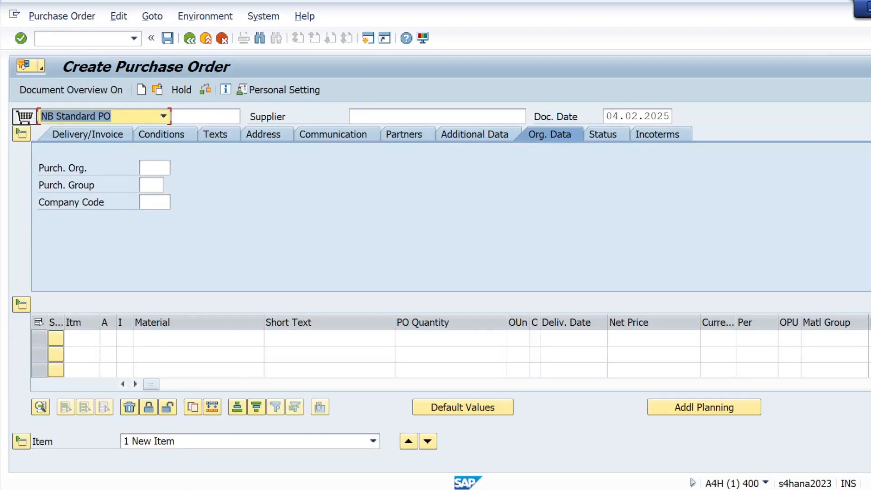
Keep document type NB Standard PO for a new order and enter supplier vendor 019, purchasing organization KRP1, group 001 and company code KRIP.
{"action": "left_click", "coordinate": [164, 117]}
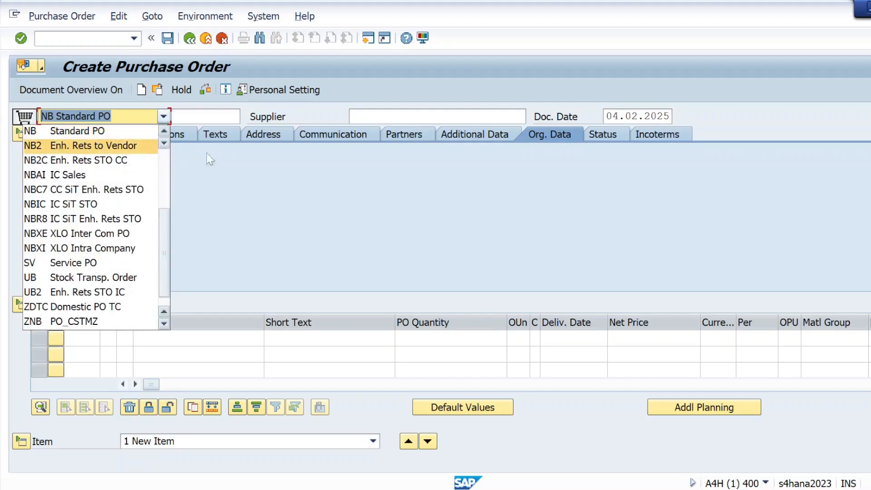
{"action": "left_click", "coordinate": [231, 167]}
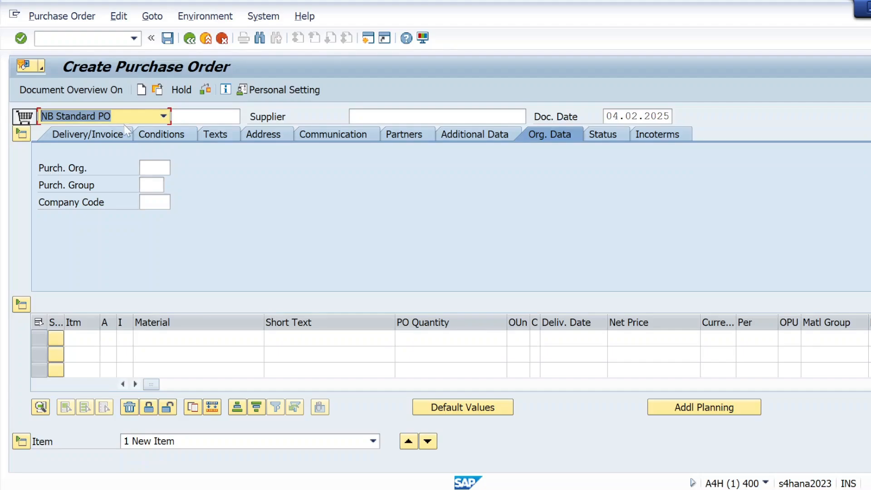
{"action": "left_click", "coordinate": [412, 112]}
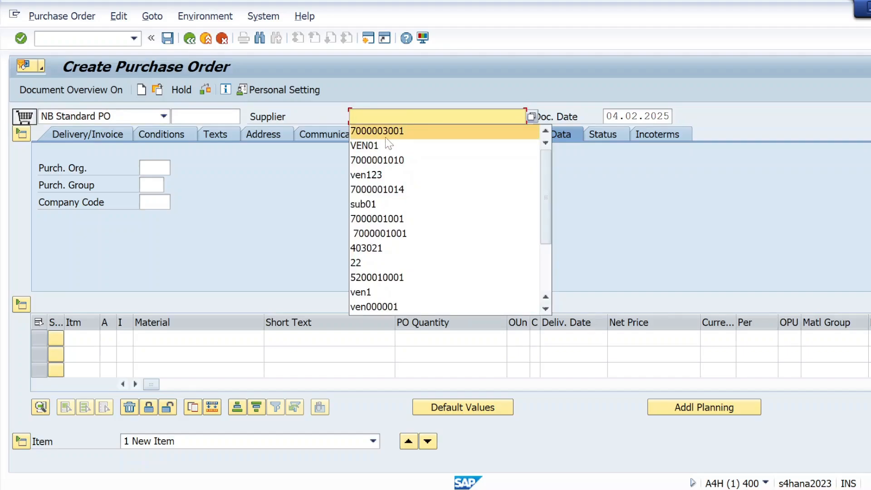
{"action": "left_click", "coordinate": [385, 137]}
{"action": "key", "text": "Tab"}
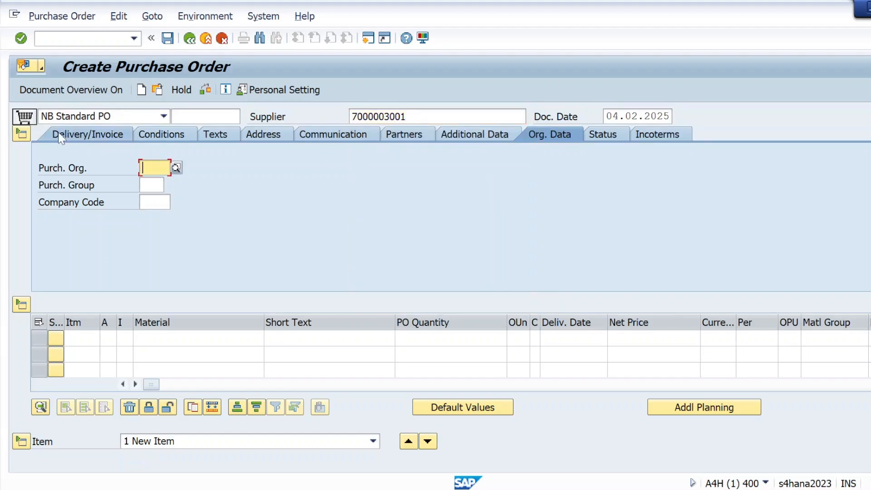
{"action": "left_click", "coordinate": [152, 168]}
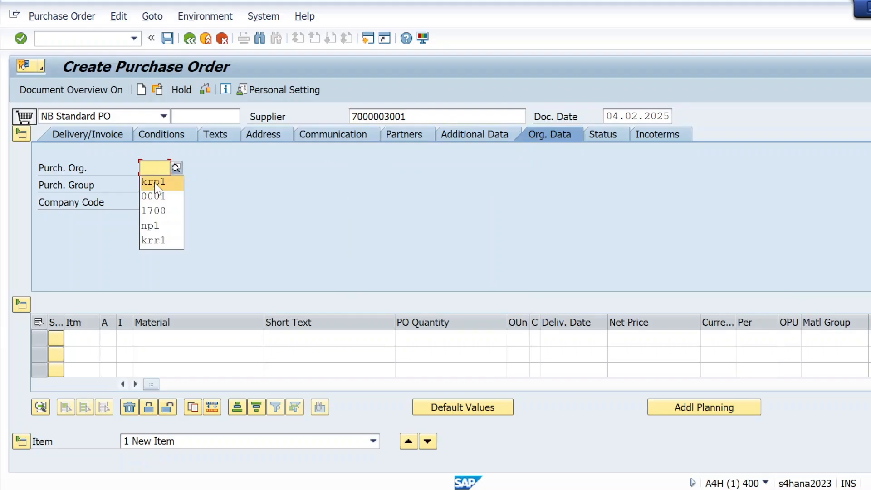
{"action": "left_click", "coordinate": [156, 183]}
{"action": "left_click", "coordinate": [151, 186]}
{"action": "left_click", "coordinate": [157, 199]}
{"action": "left_click", "coordinate": [157, 201]}
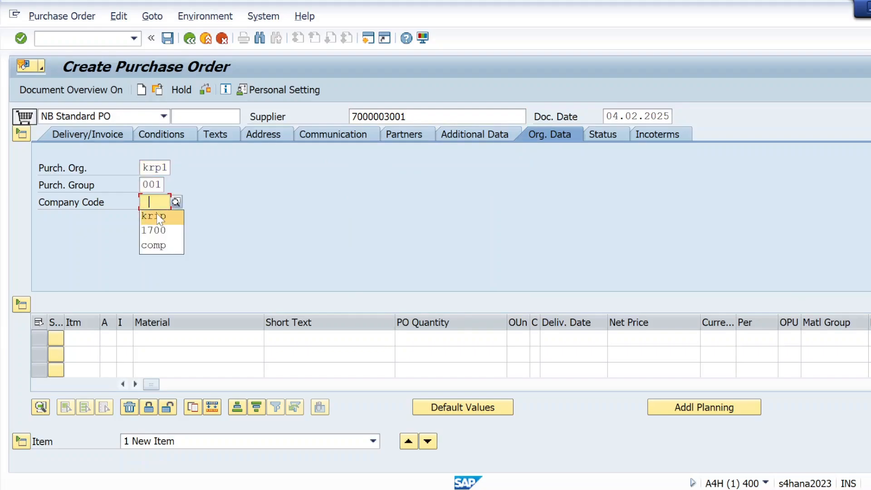
{"action": "left_click", "coordinate": [149, 212]}
Fill the first item of the NB order with material MAT01, quantity 100, net price 10, its plant and currency USD.
{"action": "left_click", "coordinate": [168, 338]}
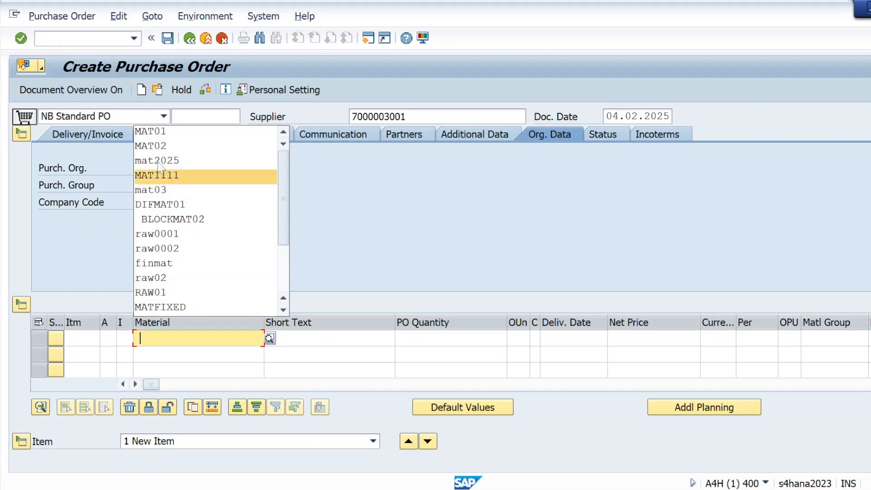
{"action": "left_click", "coordinate": [164, 135]}
{"action": "left_click", "coordinate": [453, 338]}
{"action": "left_click", "coordinate": [490, 353]}
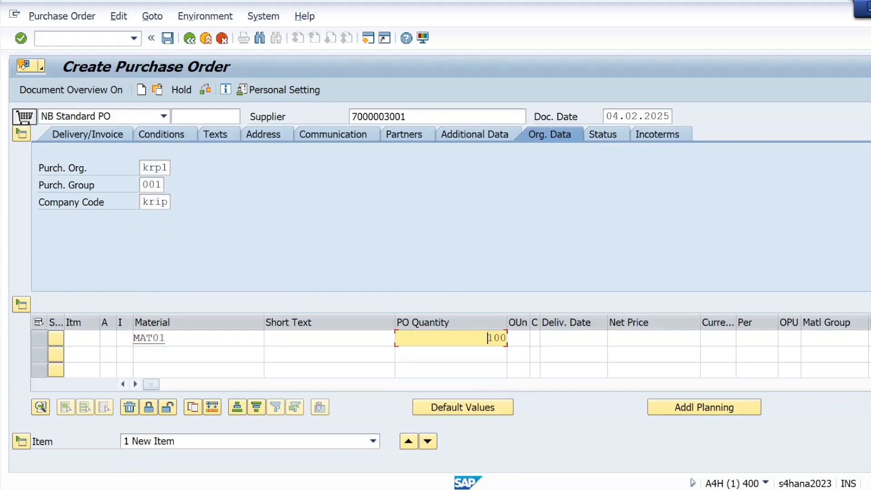
{"action": "left_click", "coordinate": [653, 338]}
{"action": "left_click", "coordinate": [685, 159]}
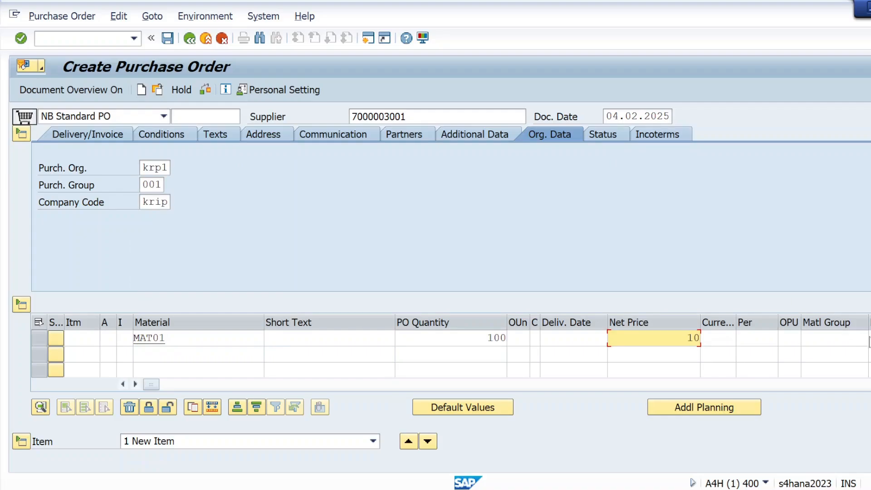
{"action": "left_click", "coordinate": [856, 338]}
{"action": "key", "text": "Return"}
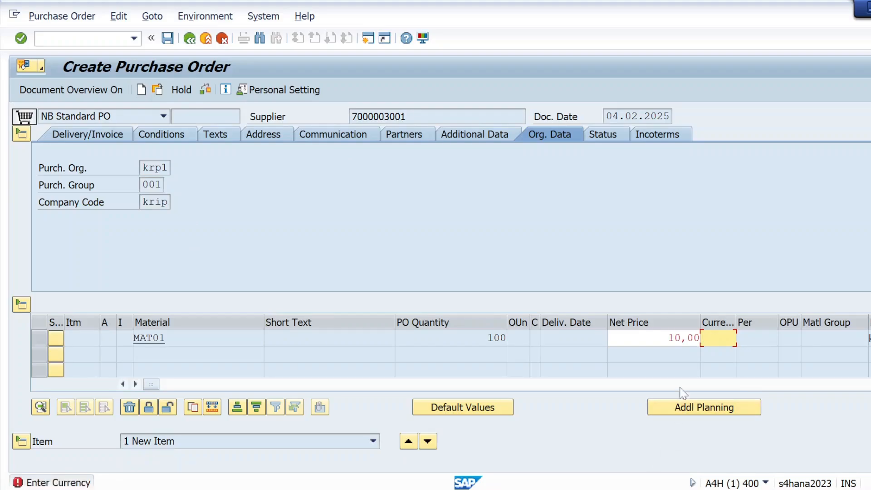
{"action": "left_click", "coordinate": [718, 338]}
{"action": "left_click", "coordinate": [719, 366]}
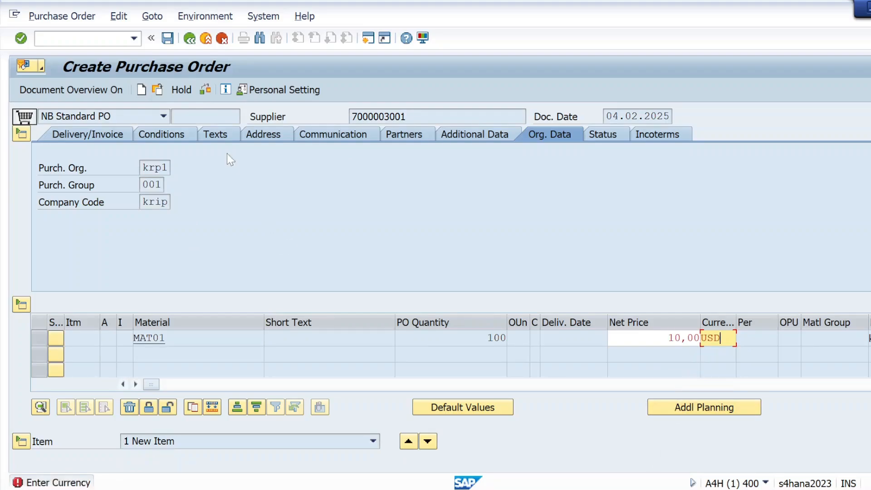
Check and save the NB standard purchase order, and view the full creation message.
{"action": "left_click", "coordinate": [208, 88]}
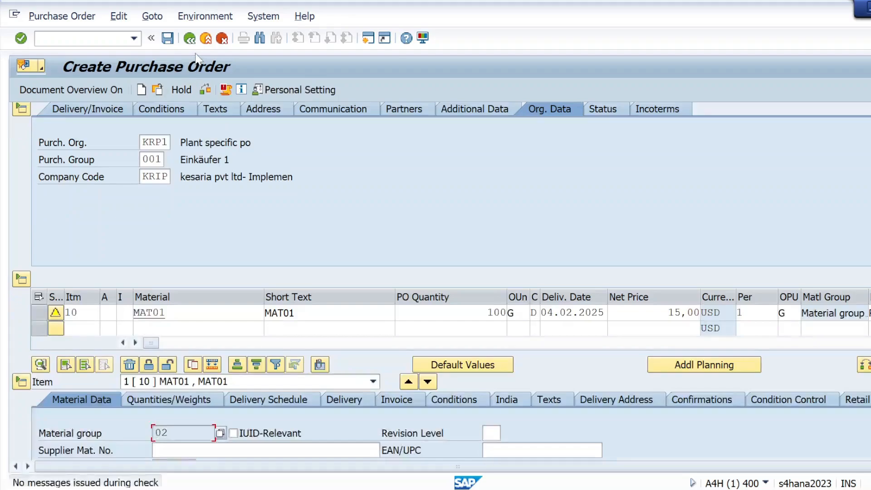
{"action": "left_click", "coordinate": [167, 38]}
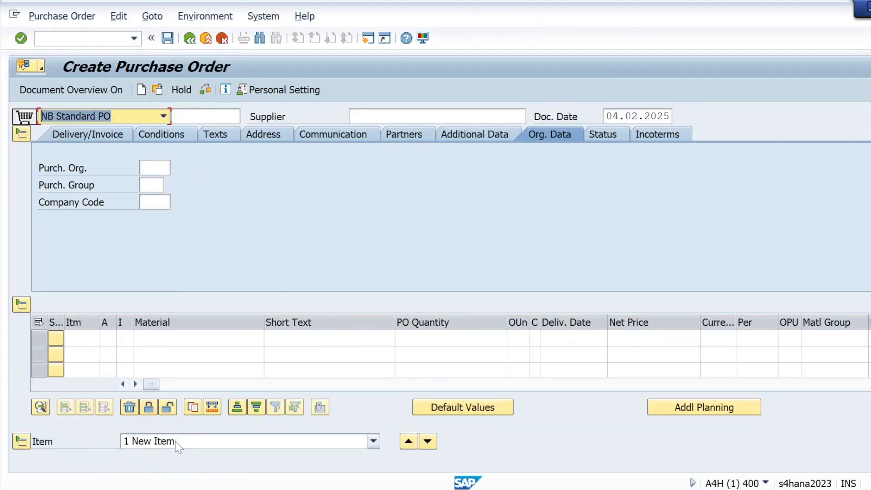
{"action": "double_click", "coordinate": [101, 484]}
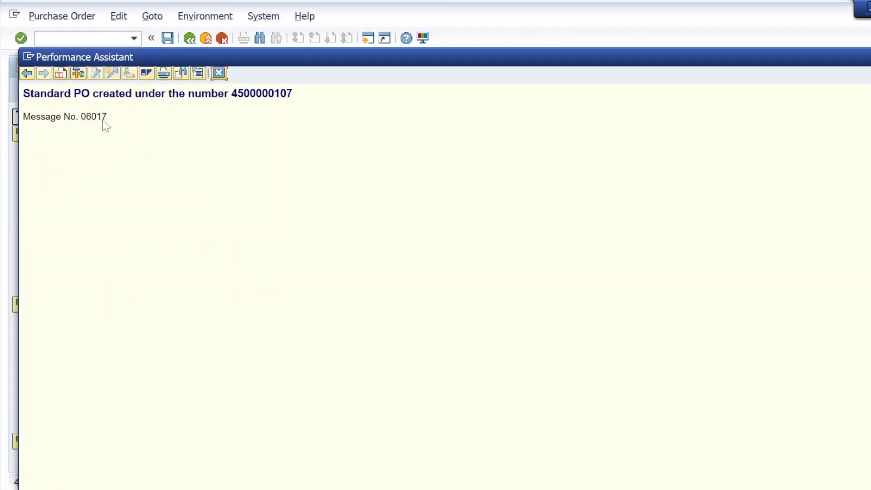
{"action": "left_click", "coordinate": [219, 73]}
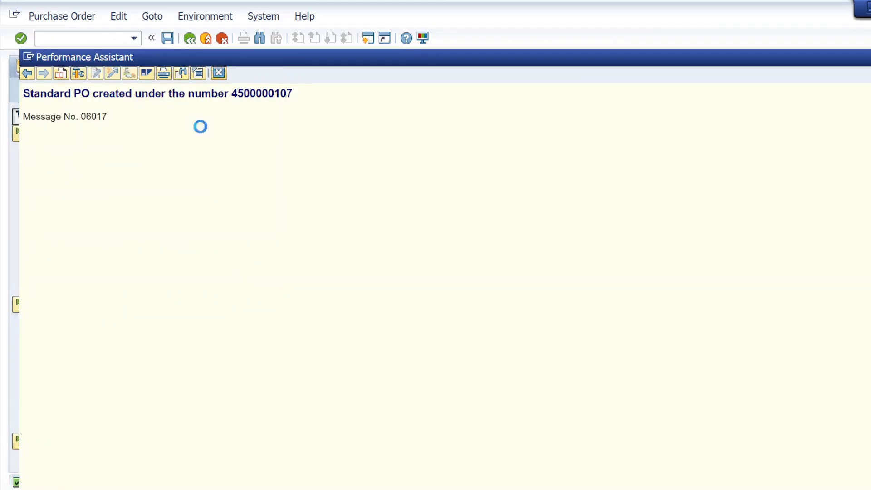
{"action": "left_click", "coordinate": [73, 38]}
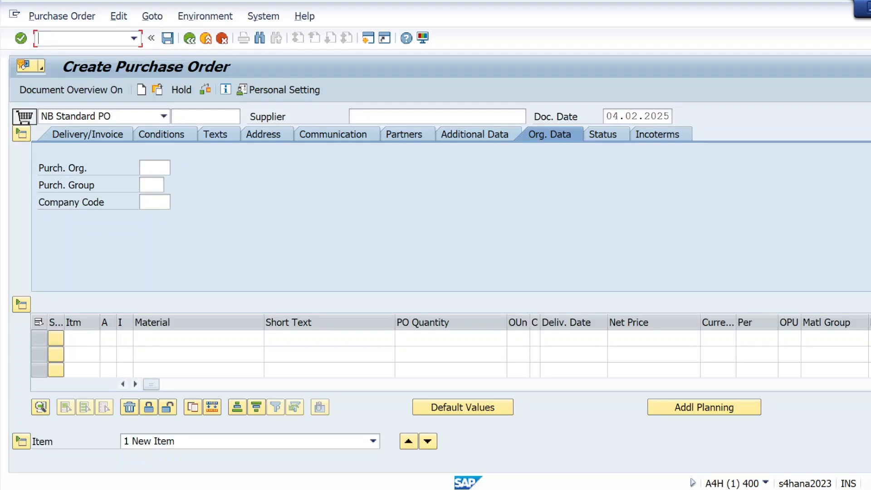
{"action": "left_click", "coordinate": [164, 118]}
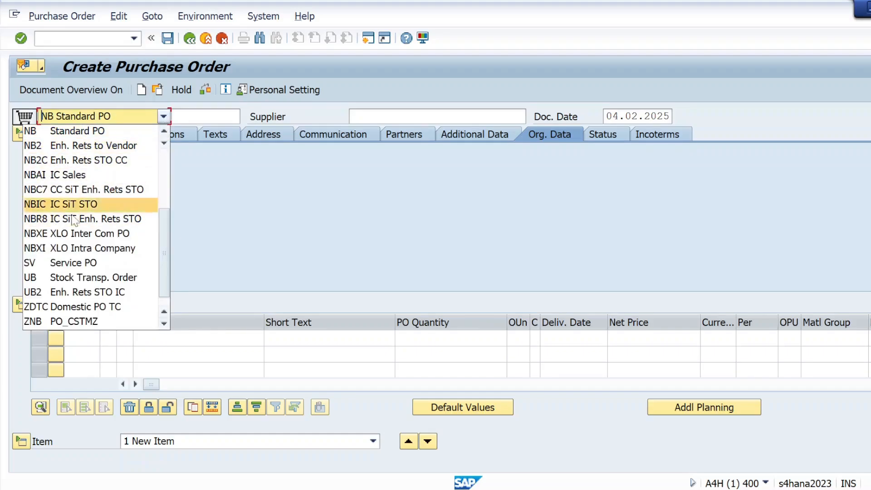
{"action": "left_click", "coordinate": [164, 117]}
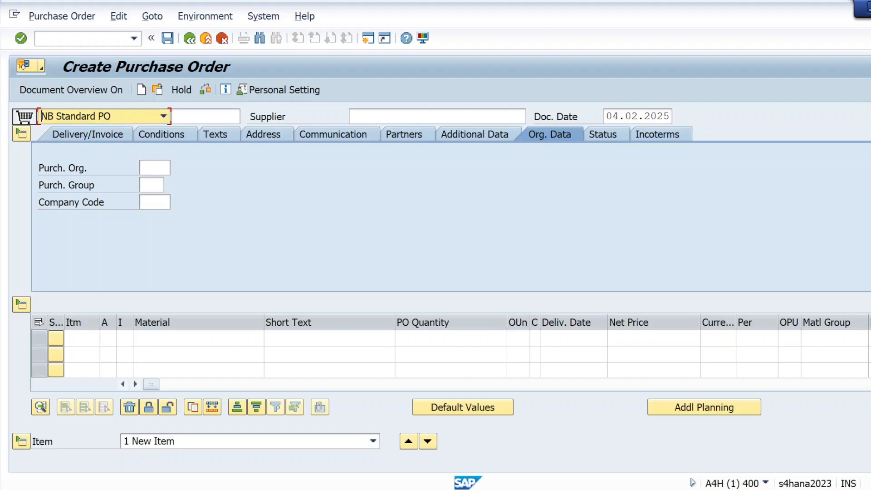
Open transaction ME5A and list the purchase requisitions for plant KL01 with document type DN.
{"action": "left_click", "coordinate": [82, 39]}
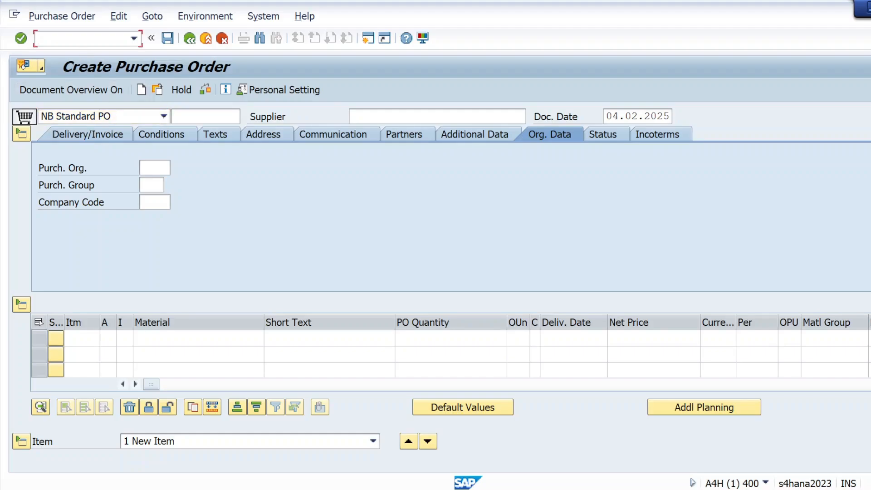
{"action": "type", "text": "/NME5A"}
{"action": "key", "text": "Return"}
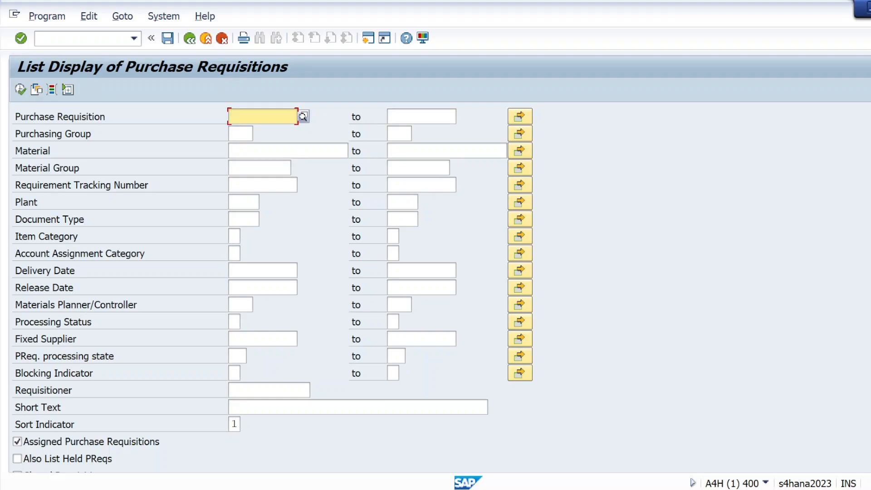
{"action": "left_click", "coordinate": [243, 202]}
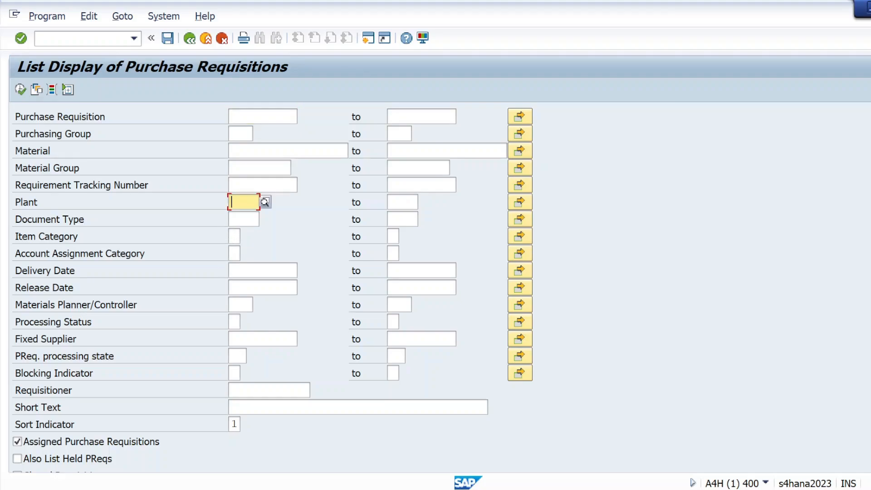
{"action": "type", "text": "KL01"}
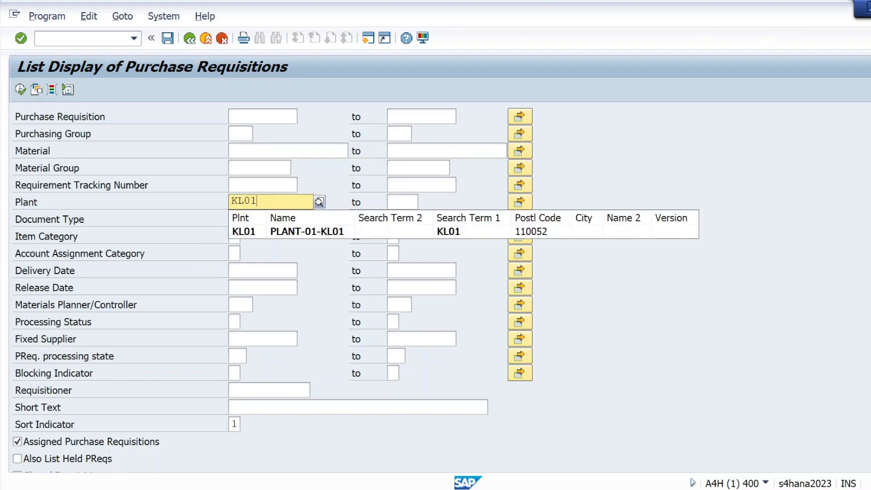
{"action": "left_click", "coordinate": [241, 232]}
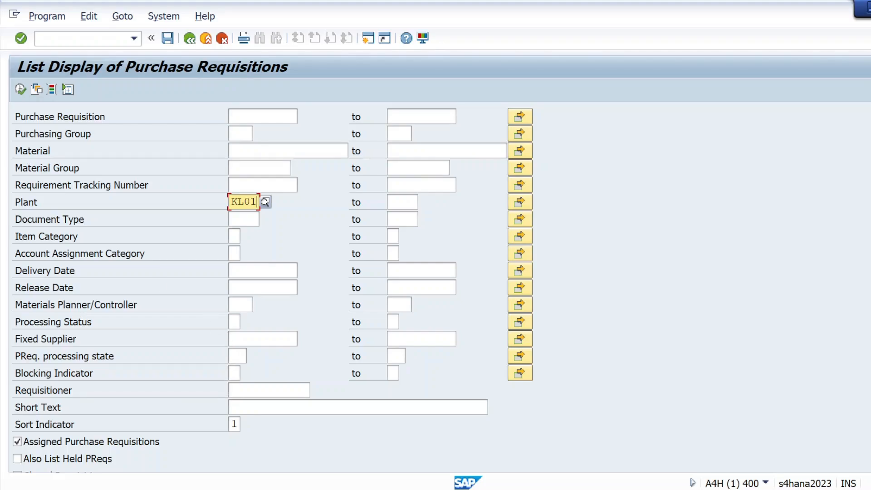
{"action": "left_click", "coordinate": [237, 219]}
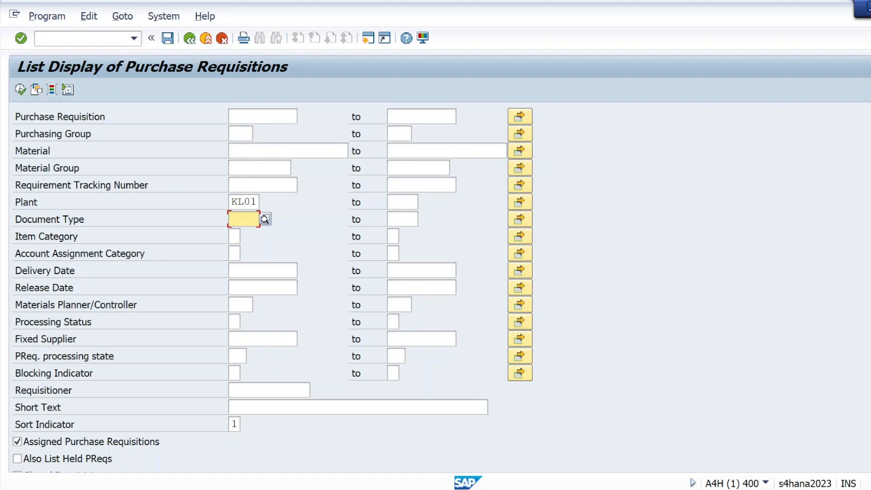
{"action": "type", "text": "DN"}
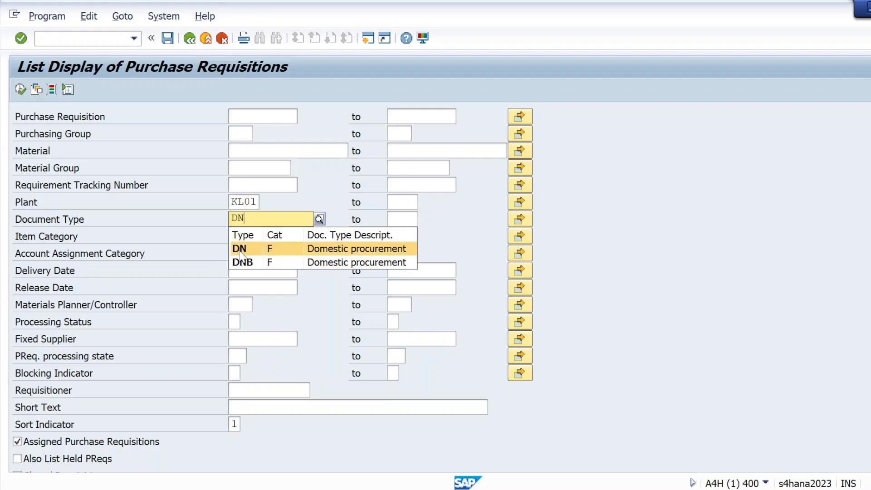
{"action": "left_click", "coordinate": [240, 250]}
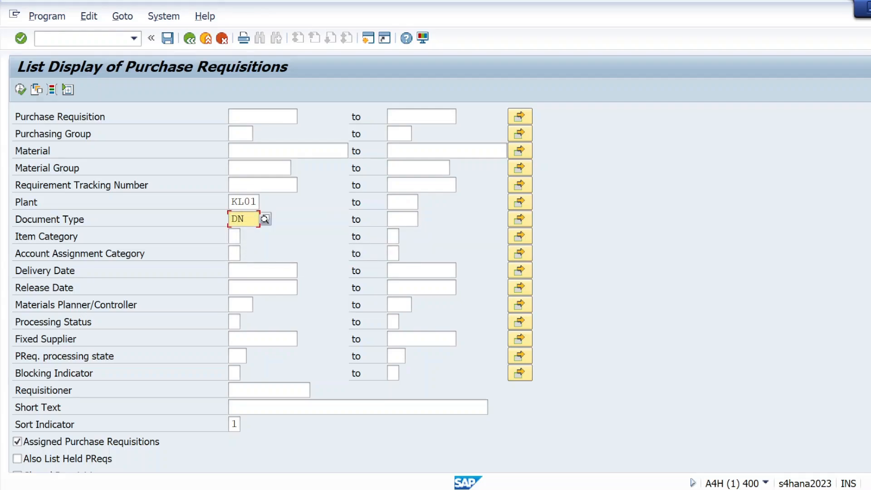
{"action": "left_click", "coordinate": [20, 90]}
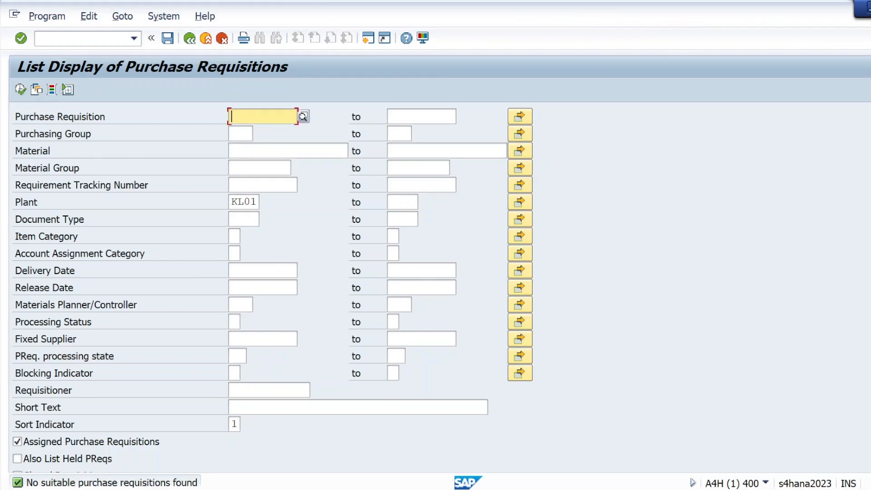
Restart ME5A, list plant KL01's purchase requisitions without a document type filter, and return to the selection criteria.
{"action": "left_click", "coordinate": [65, 39]}
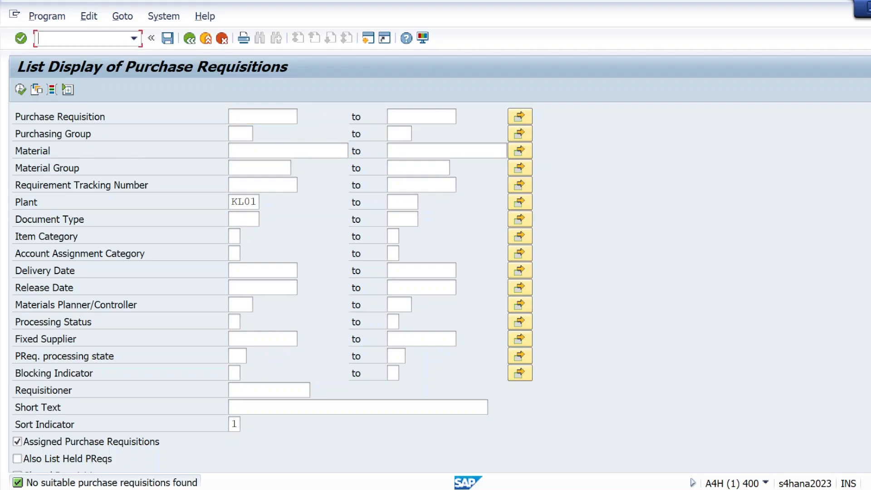
{"action": "type", "text": "/NME5A"}
{"action": "key", "text": "Return"}
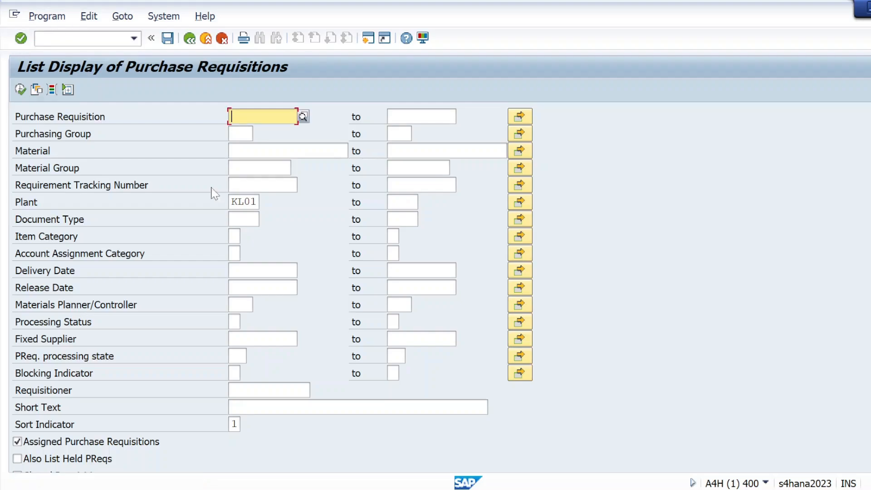
{"action": "left_click", "coordinate": [21, 89]}
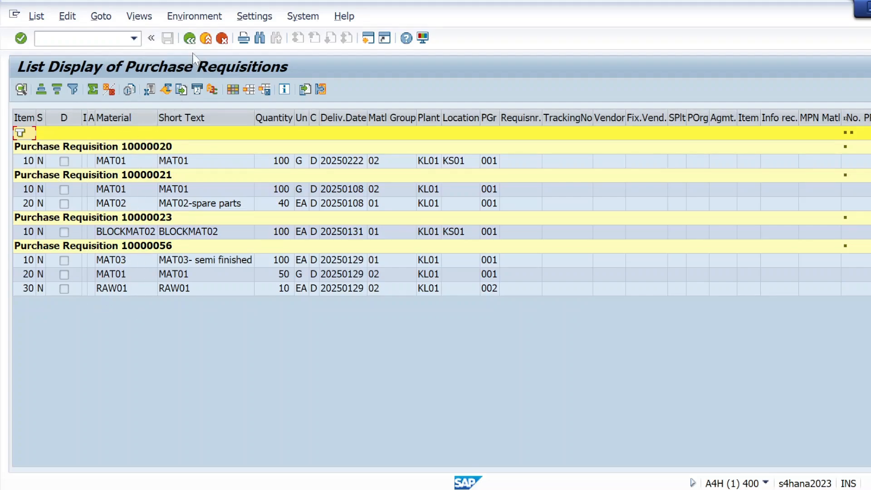
{"action": "left_click", "coordinate": [191, 39]}
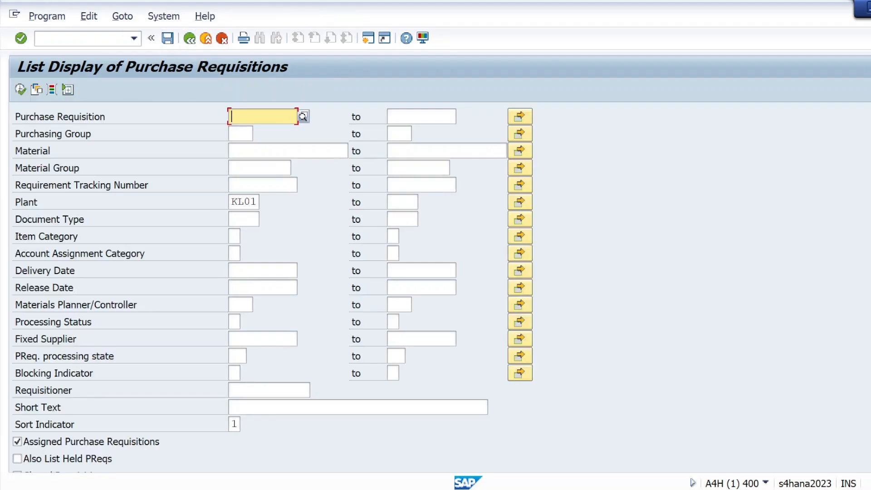
Leave the requisition list and open transaction ME2N for purchasing documents by document number.
{"action": "left_click", "coordinate": [75, 39]}
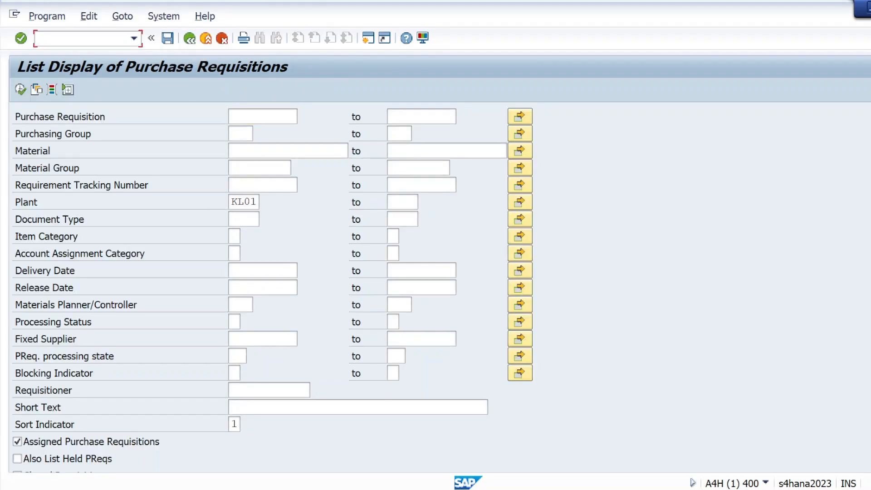
{"action": "type", "text": "/NME"}
{"action": "type", "text": "2L"}
{"action": "key", "text": "BackSpace"}
{"action": "type", "text": "N"}
{"action": "key", "text": "Return"}
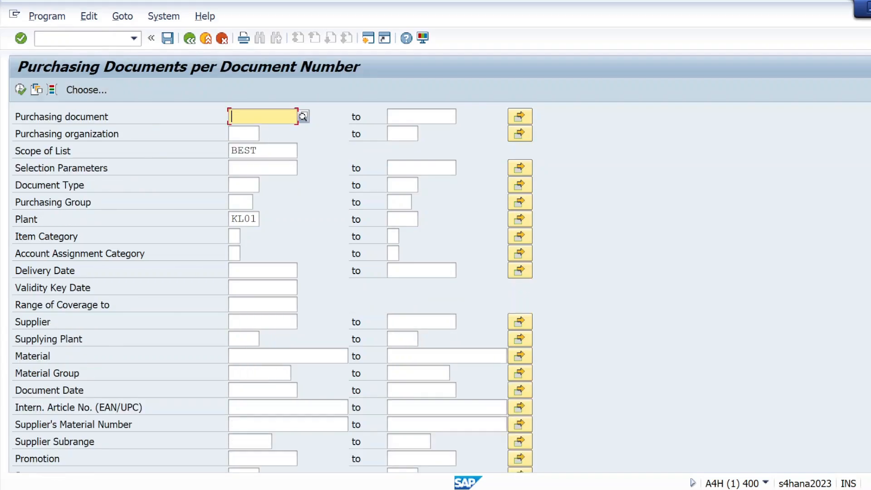
List the purchasing documents of type DN for plant KL01, and return to the selection criteria.
{"action": "left_click", "coordinate": [237, 218]}
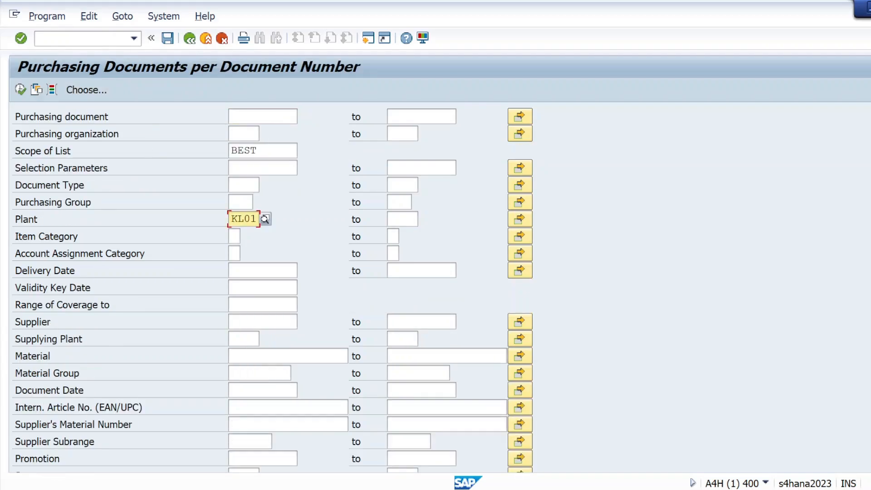
{"action": "left_click", "coordinate": [207, 219]}
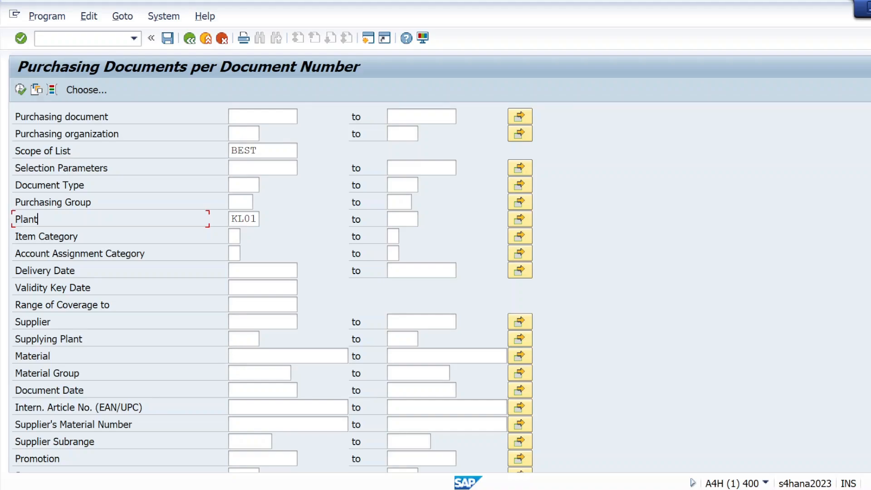
{"action": "left_click", "coordinate": [231, 186]}
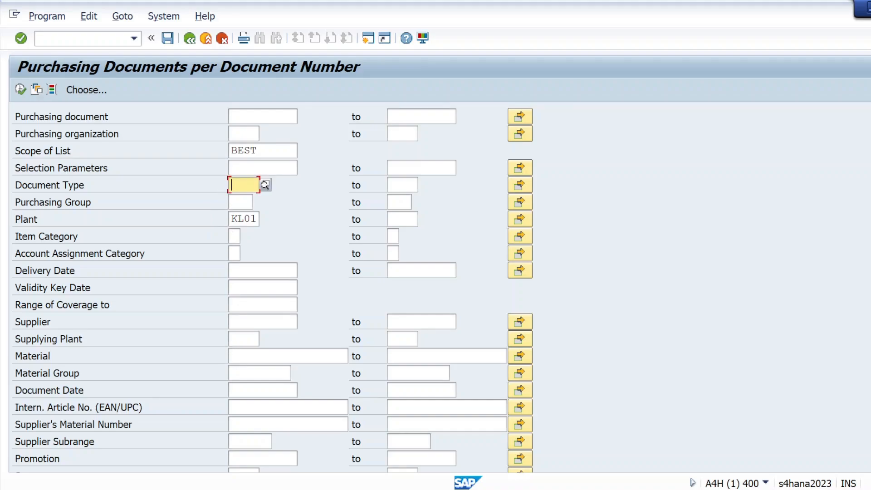
{"action": "type", "text": "D"}
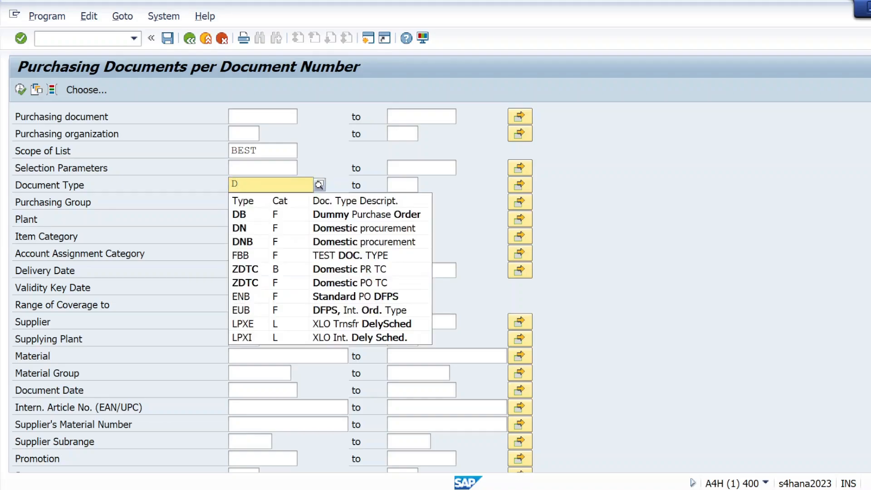
{"action": "left_click", "coordinate": [252, 231]}
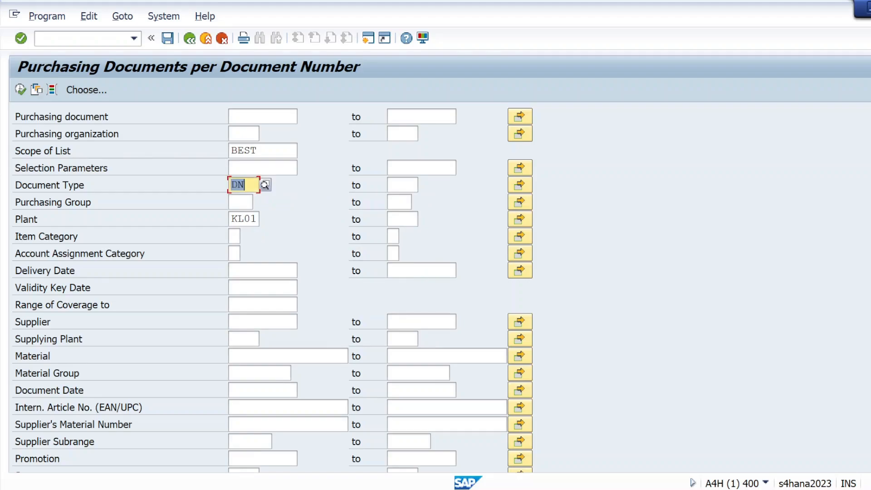
{"action": "left_click", "coordinate": [21, 90]}
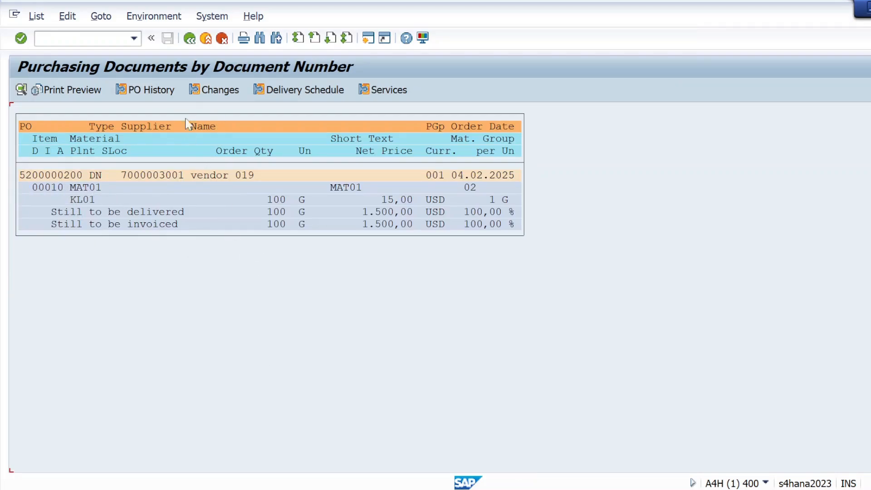
{"action": "left_click", "coordinate": [190, 43]}
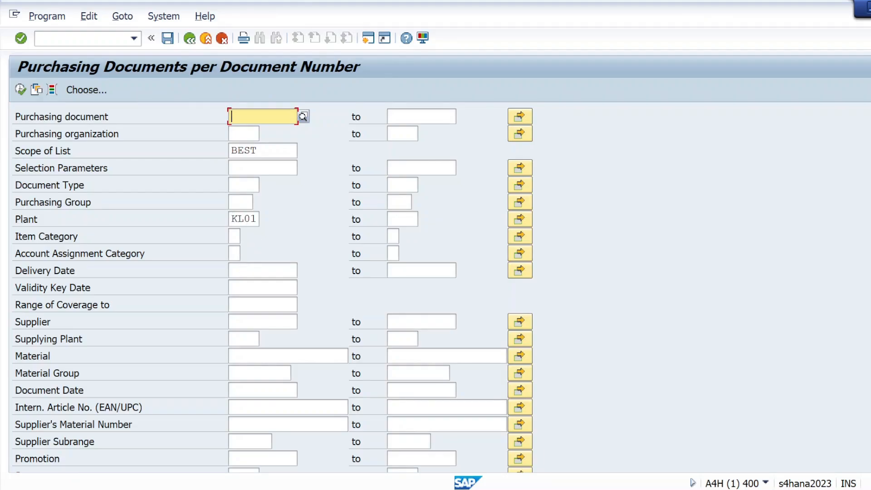
List plant KL01's purchasing documents of type NB, look through them, and return to the selection criteria.
{"action": "left_click", "coordinate": [234, 185]}
{"action": "type", "text": "NB"}
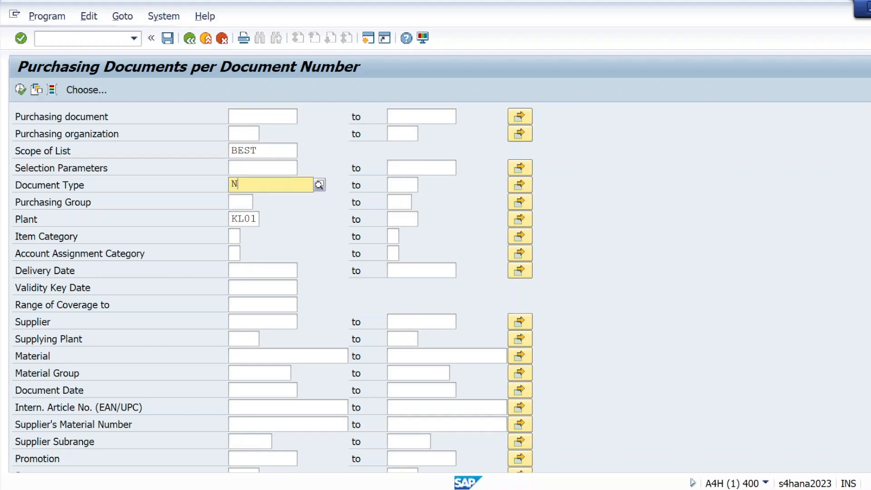
{"action": "left_click", "coordinate": [21, 90]}
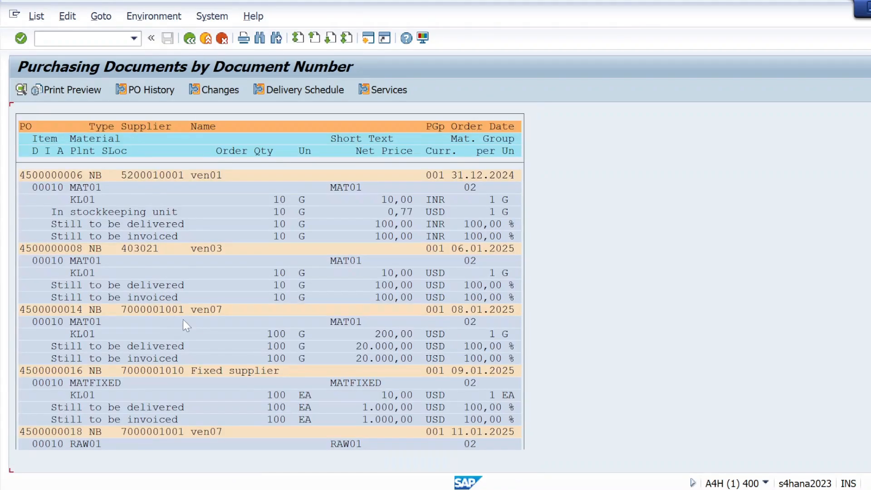
{"action": "scroll", "coordinate": [184, 324], "scroll_direction": "down", "scroll_amount": 1}
{"action": "scroll", "coordinate": [183, 329], "scroll_direction": "up", "scroll_amount": 1}
{"action": "scroll", "coordinate": [156, 159], "scroll_direction": "down", "scroll_amount": 5}
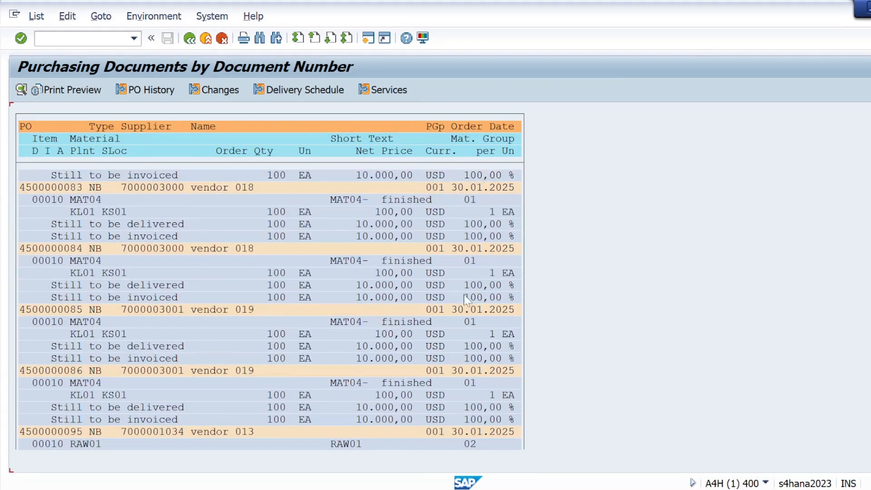
{"action": "left_click", "coordinate": [189, 39]}
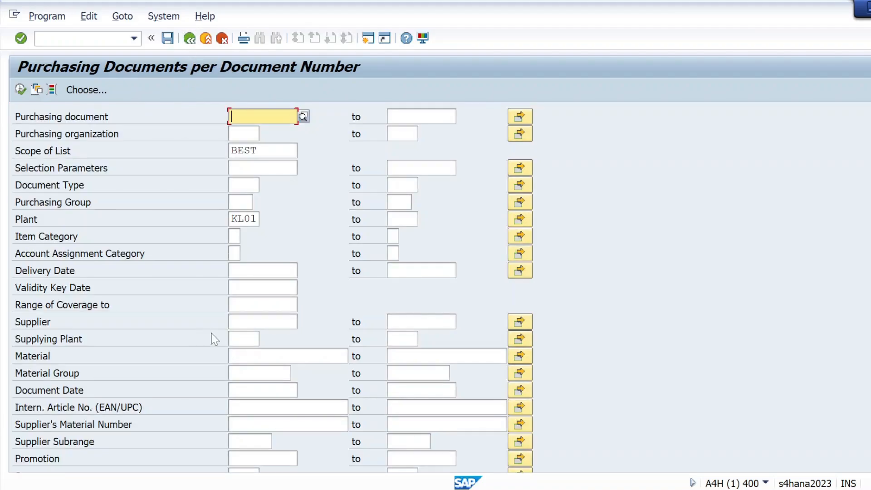
List plant KL01's purchasing documents with document date 04.02.2025, and return to the selection criteria.
{"action": "left_click", "coordinate": [245, 390]}
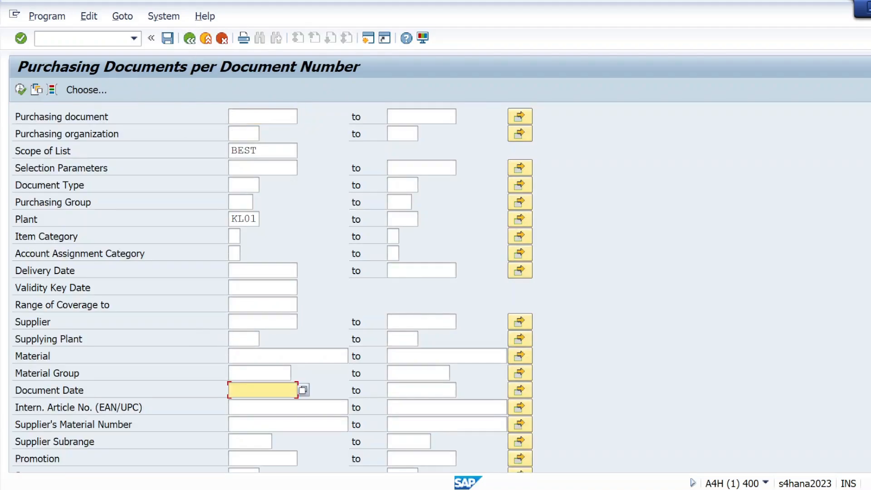
{"action": "left_click", "coordinate": [303, 390]}
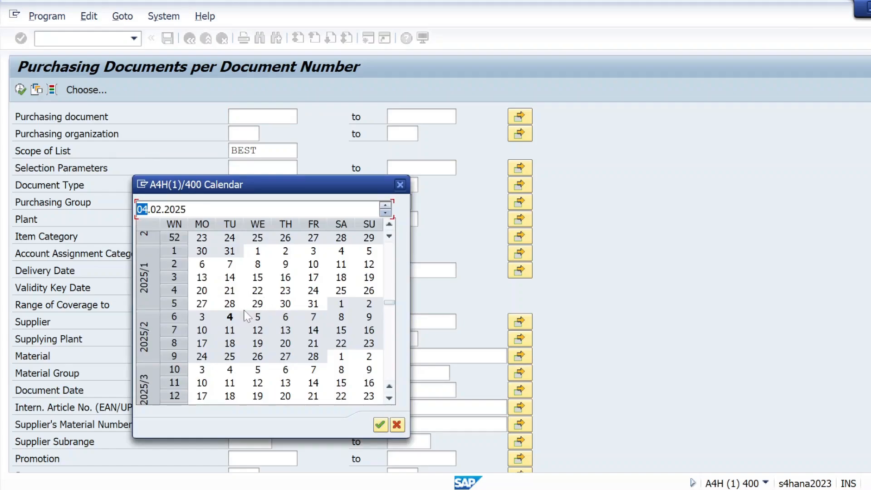
{"action": "double_click", "coordinate": [229, 317]}
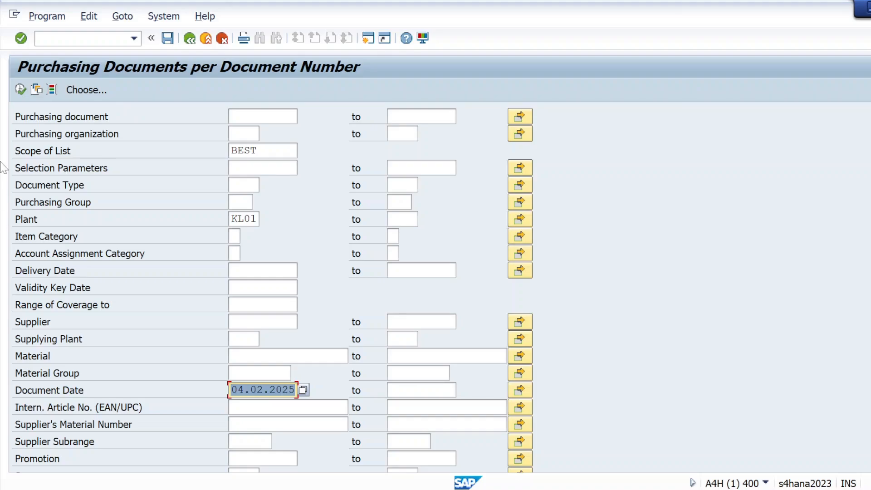
{"action": "left_click", "coordinate": [20, 91]}
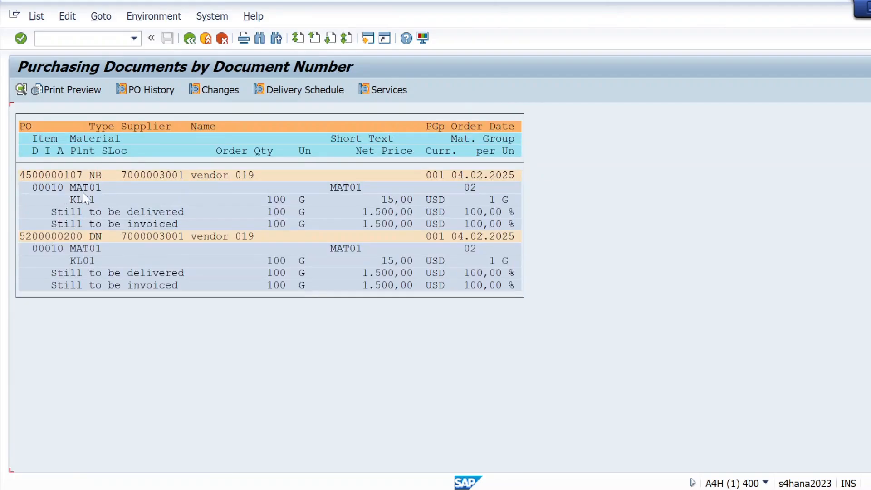
{"action": "left_click", "coordinate": [189, 39]}
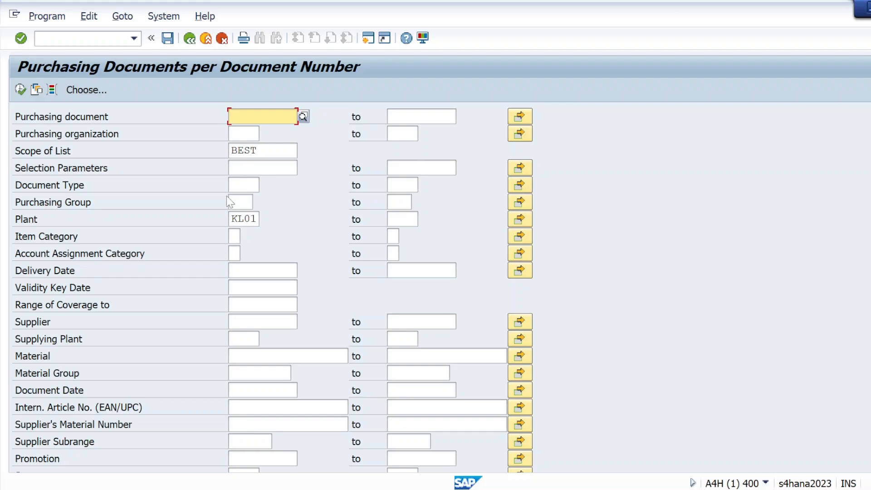
Switch to the Notepad notes and review the lines on the domestic and import procurement document types.
{"action": "key", "text": "alt+Tab"}
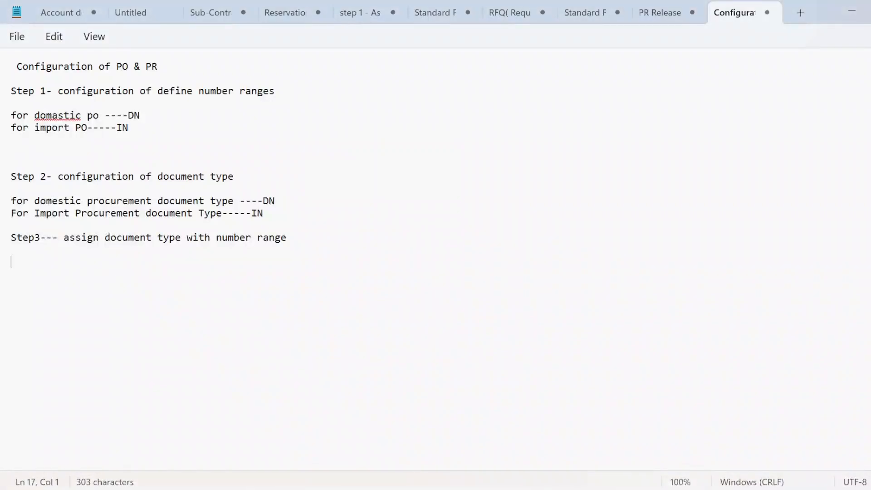
{"action": "left_click_drag", "start_coordinate": [264, 213], "coordinate": [41, 199]}
{"action": "left_click", "coordinate": [214, 223]}
{"action": "left_click", "coordinate": [152, 249]}
Switch to the Word document Configuration of PO and PR and review the number range configuration step.
{"action": "key", "text": "alt+Tab"}
{"action": "key", "text": "Tab"}
{"action": "key", "text": "Left"}
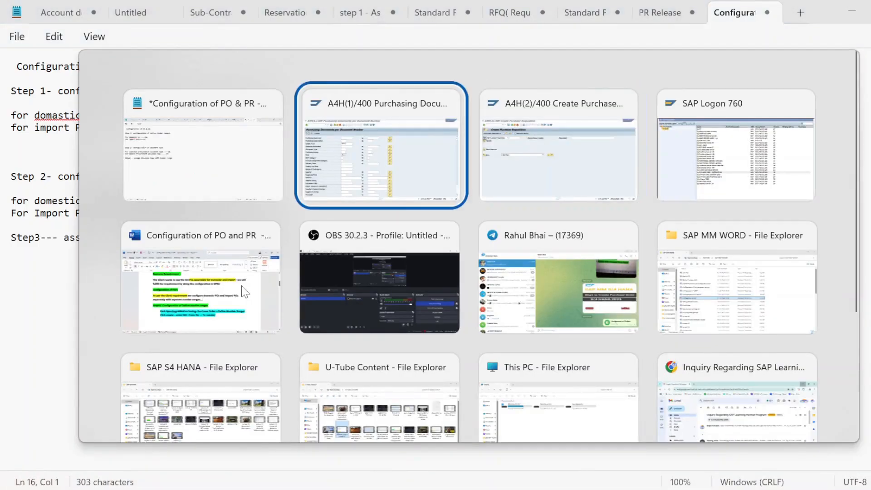
{"action": "key", "text": "Down"}
{"action": "key", "text": "Left"}
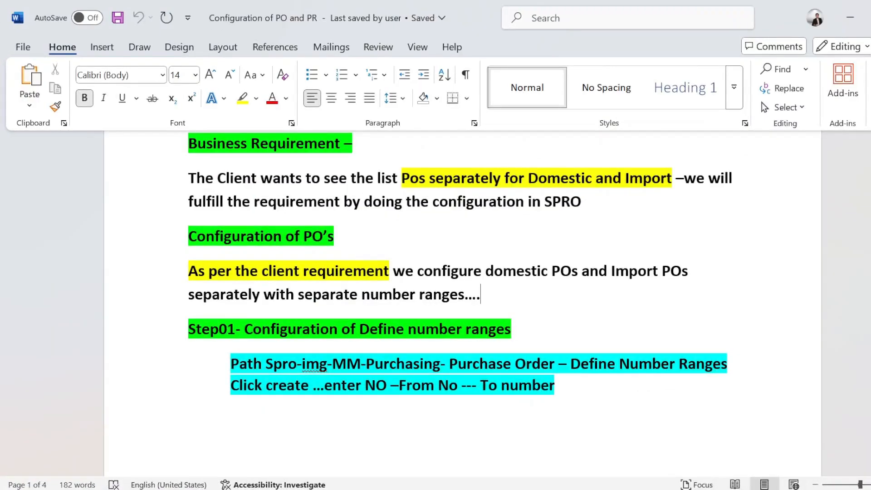
{"action": "scroll", "coordinate": [460, 263], "scroll_direction": "down", "scroll_amount": 3}
{"action": "scroll", "coordinate": [460, 263], "scroll_direction": "up", "scroll_amount": 1}
{"action": "scroll", "coordinate": [460, 263], "scroll_direction": "down", "scroll_amount": 1}
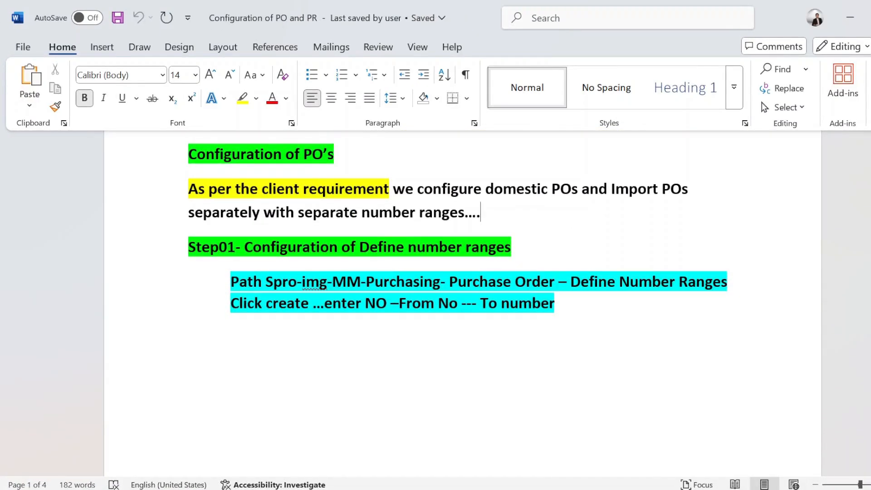
Review the closing notes on listing domestic PRs with ME5A and domestic POs with ME2N by plant and document type.
{"action": "scroll", "coordinate": [458, 250], "scroll_direction": "down", "scroll_amount": 4}
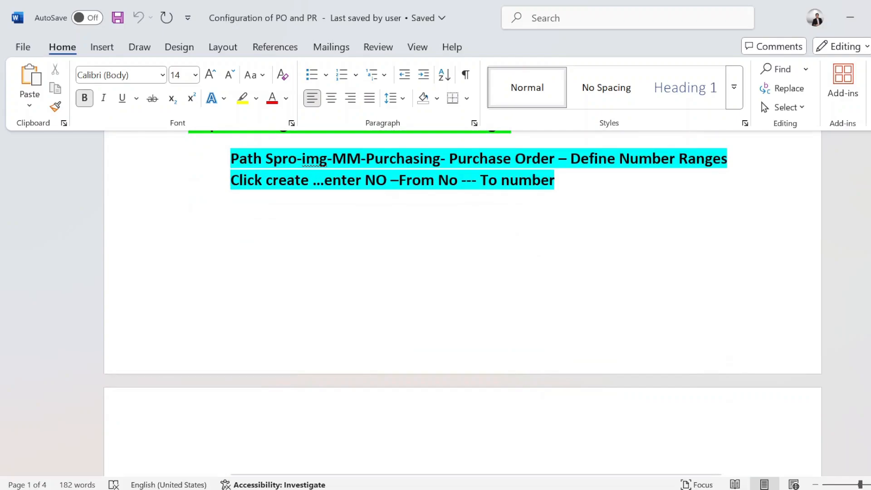
{"action": "scroll", "coordinate": [463, 272], "scroll_direction": "down", "scroll_amount": 20}
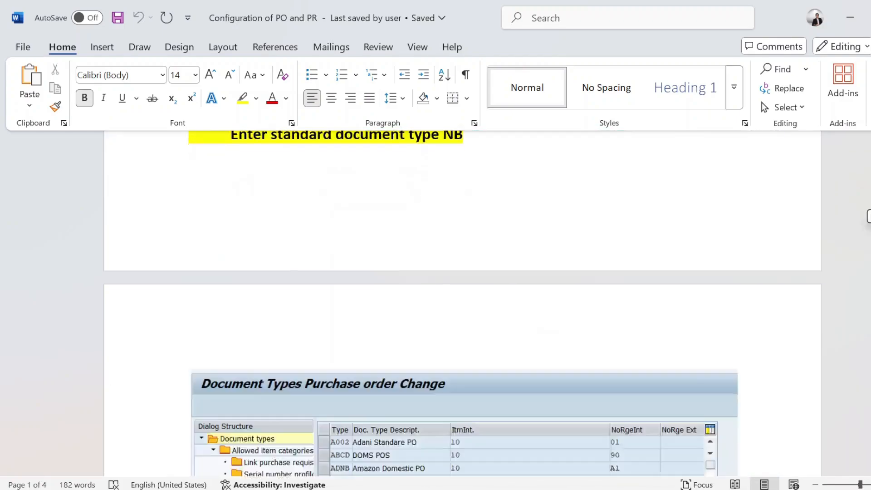
{"action": "scroll", "coordinate": [463, 304], "scroll_direction": "down", "scroll_amount": 20}
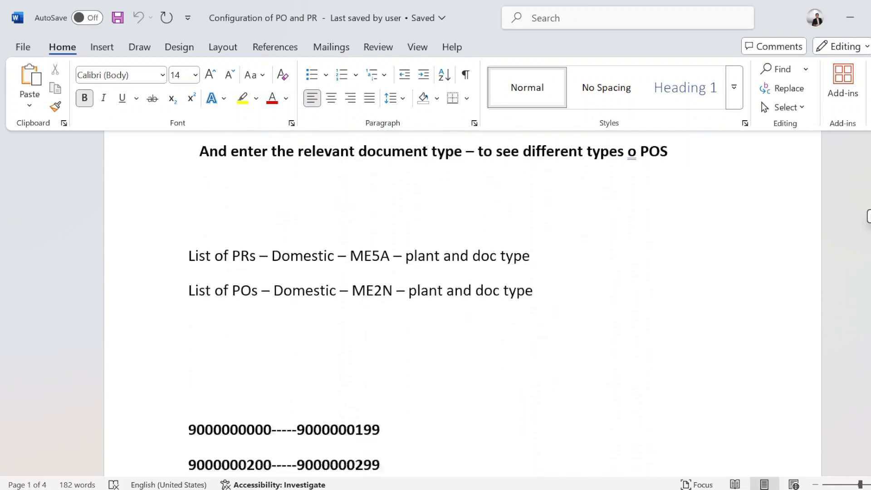
{"action": "scroll", "coordinate": [463, 304], "scroll_direction": "down", "scroll_amount": 2}
{"action": "scroll", "coordinate": [463, 304], "scroll_direction": "up", "scroll_amount": 5}
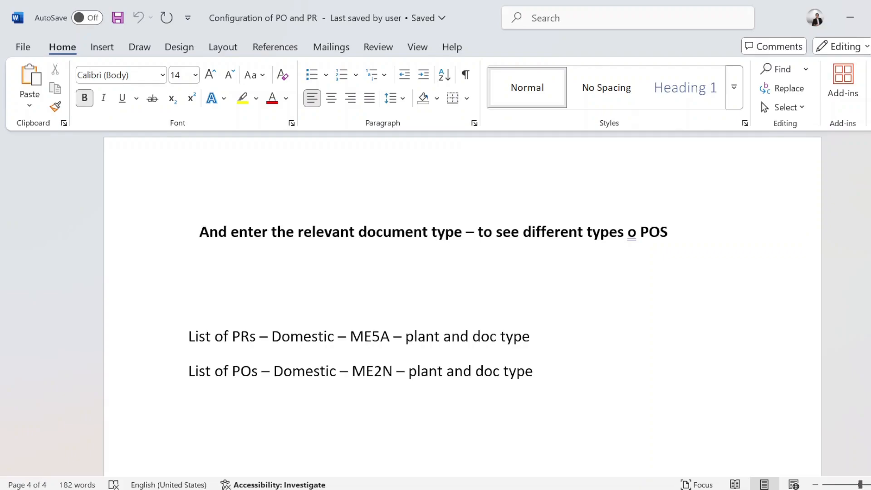
{"action": "left_click_drag", "start_coordinate": [390, 337], "coordinate": [350, 338]}
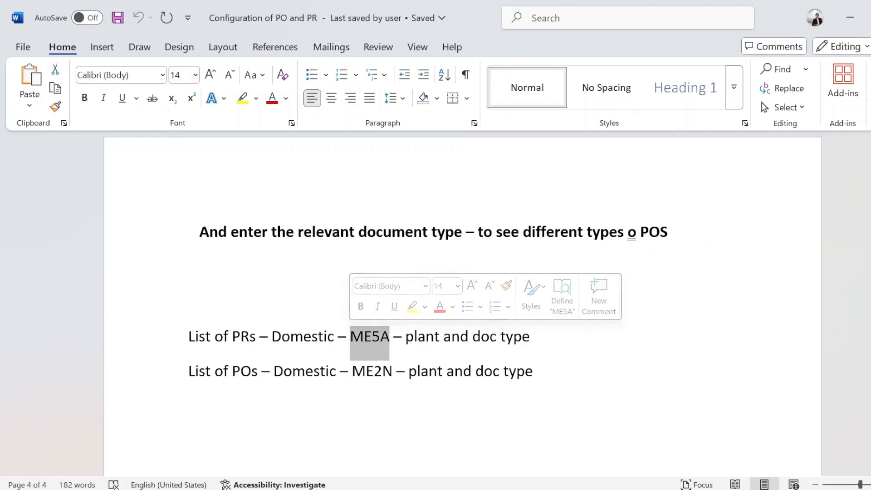
{"action": "left_click_drag", "start_coordinate": [393, 372], "coordinate": [353, 373]}
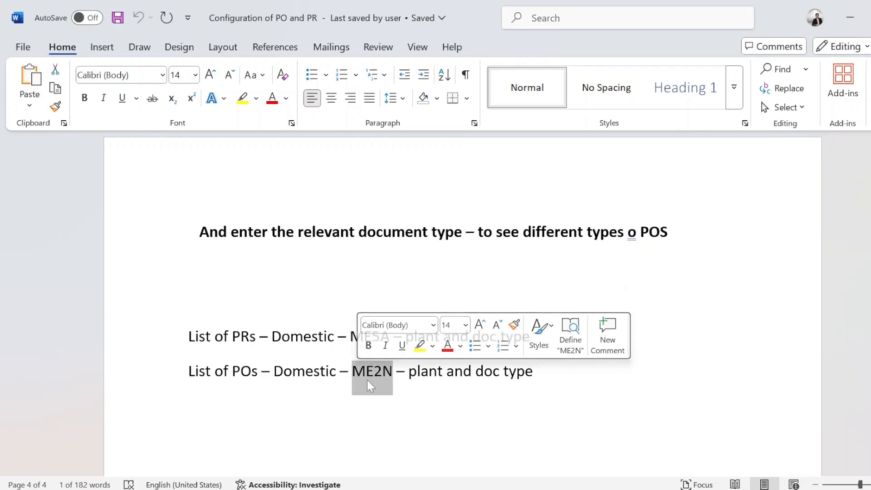
{"action": "left_click", "coordinate": [371, 383]}
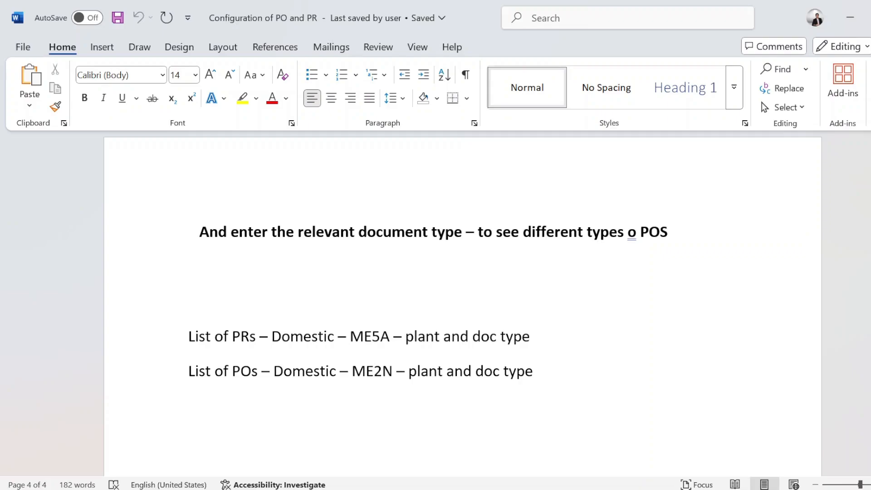
Review the document type copy screenshot and the notes on creating domestic, import and capital POs and displaying them with ME2N, ME2L and ME2M.
{"action": "scroll", "coordinate": [462, 304], "scroll_direction": "up", "scroll_amount": 2}
{"action": "scroll", "coordinate": [462, 304], "scroll_direction": "up", "scroll_amount": 5}
{"action": "scroll", "coordinate": [463, 304], "scroll_direction": "down", "scroll_amount": 1}
{"action": "scroll", "coordinate": [462, 304], "scroll_direction": "up", "scroll_amount": 3}
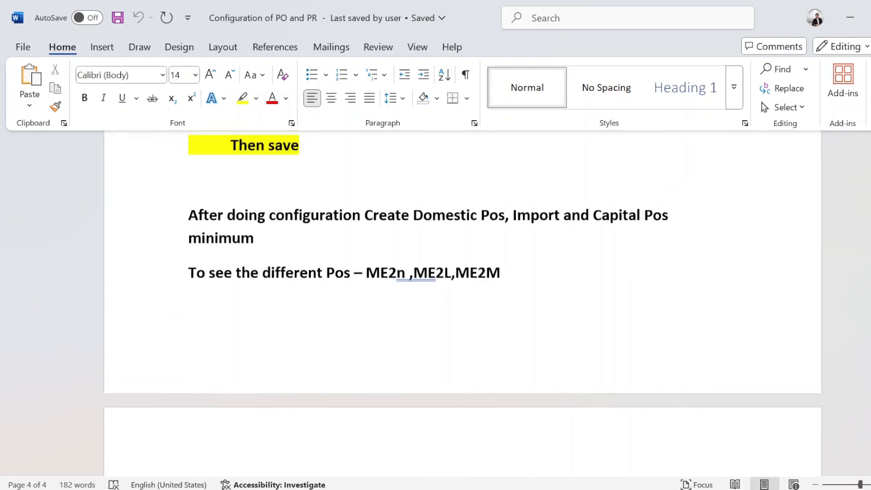
{"action": "left_click", "coordinate": [257, 325]}
{"action": "scroll", "coordinate": [463, 304], "scroll_direction": "up", "scroll_amount": 2}
{"action": "scroll", "coordinate": [462, 304], "scroll_direction": "up", "scroll_amount": 2}
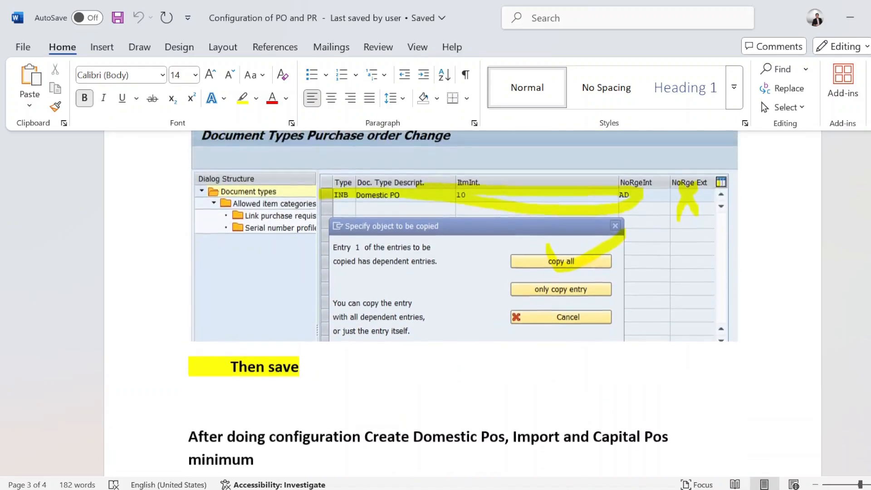
{"action": "scroll", "coordinate": [463, 304], "scroll_direction": "down", "scroll_amount": 2}
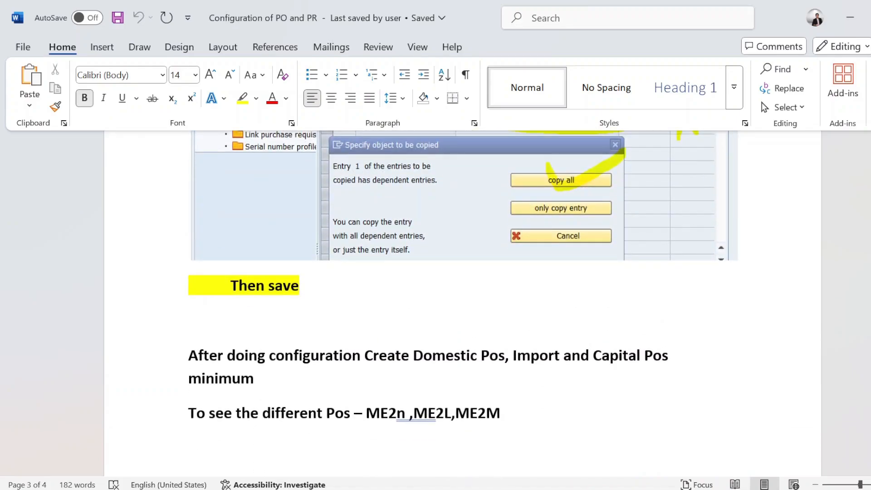